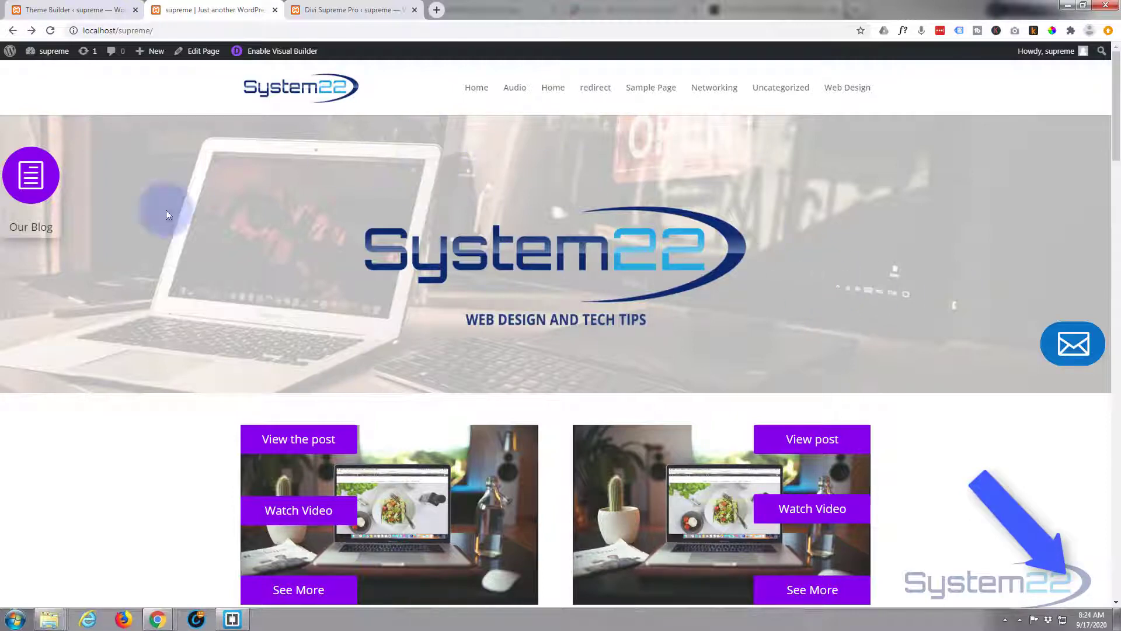
- From the homepage's Our Blog panel, open the post "Woocommerce Add Text And Button To All Products At Once"
scroll(172, 264, "down", 9)
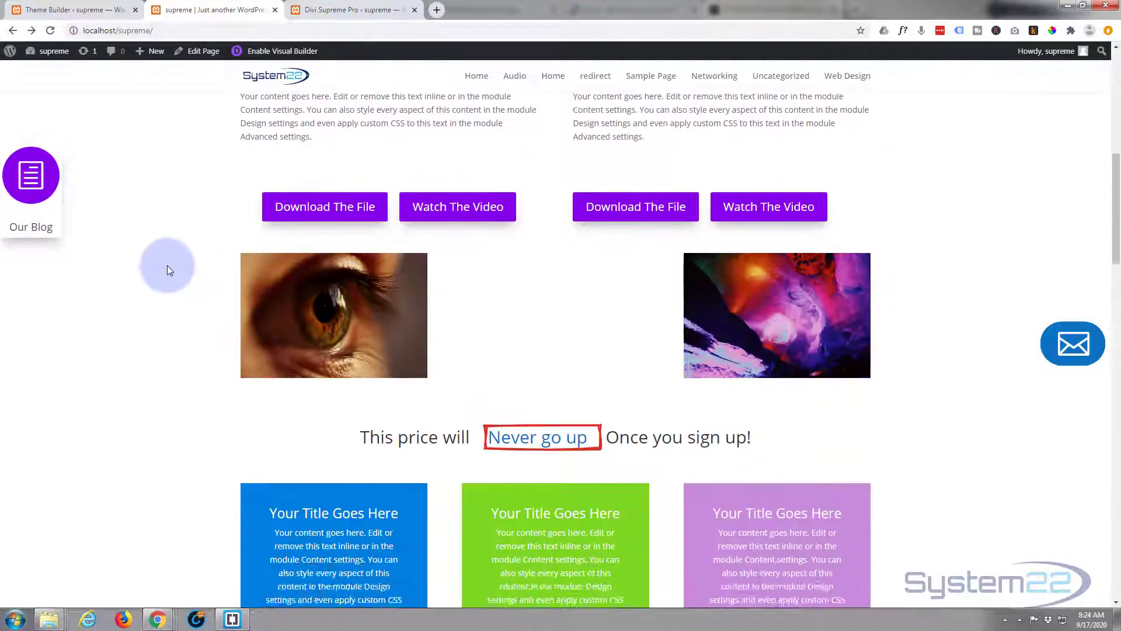
scroll(167, 266, "up", 10)
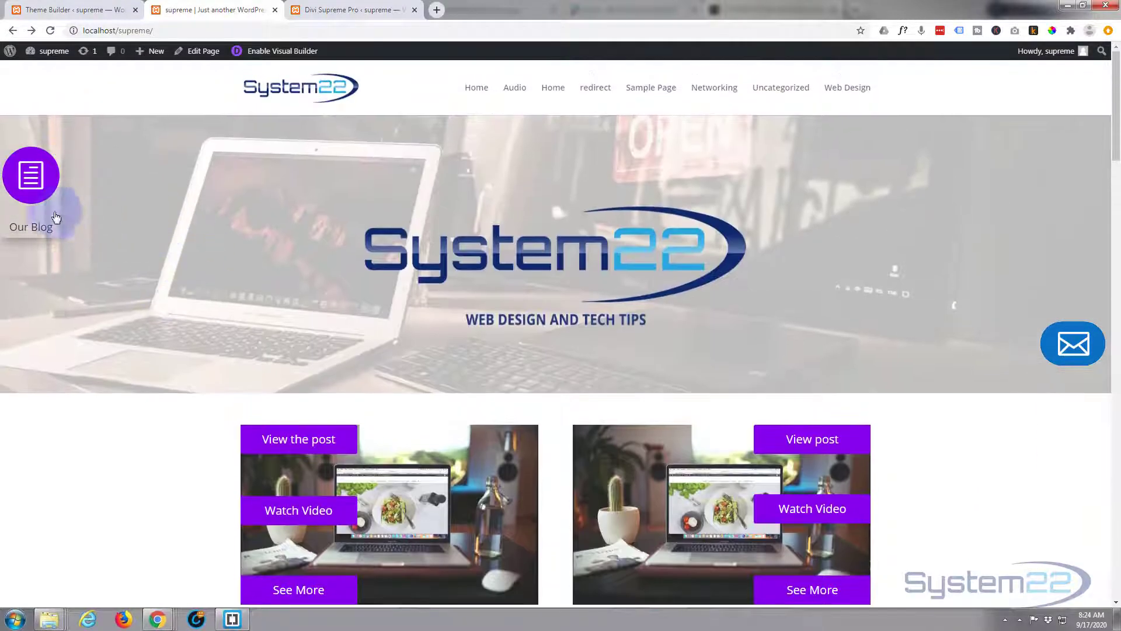
left_click(55, 218)
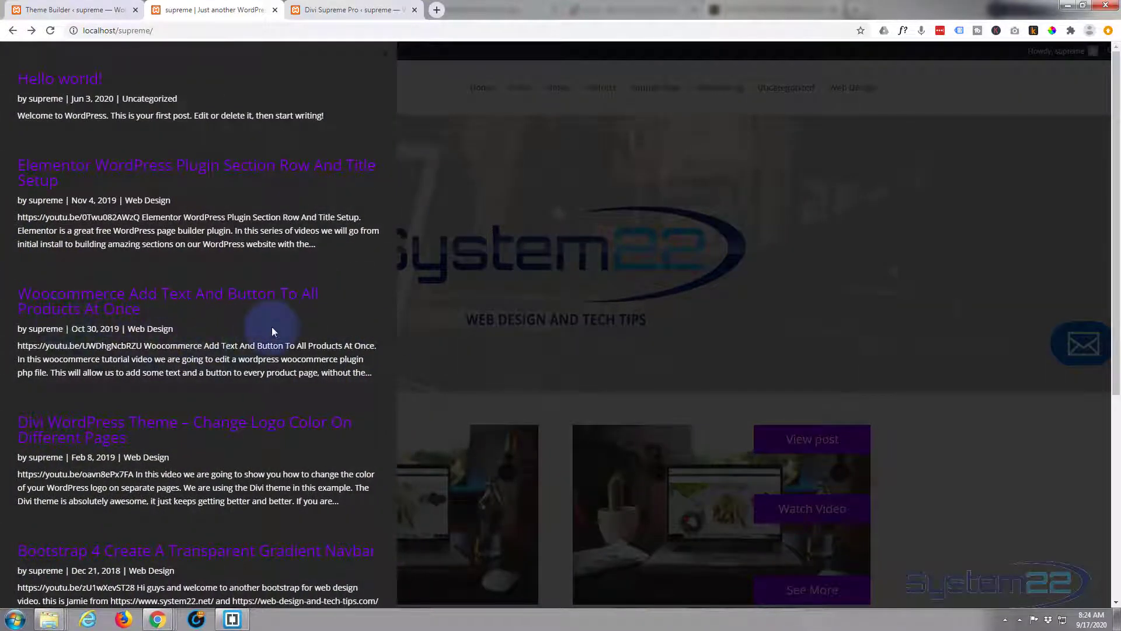
left_click(84, 303)
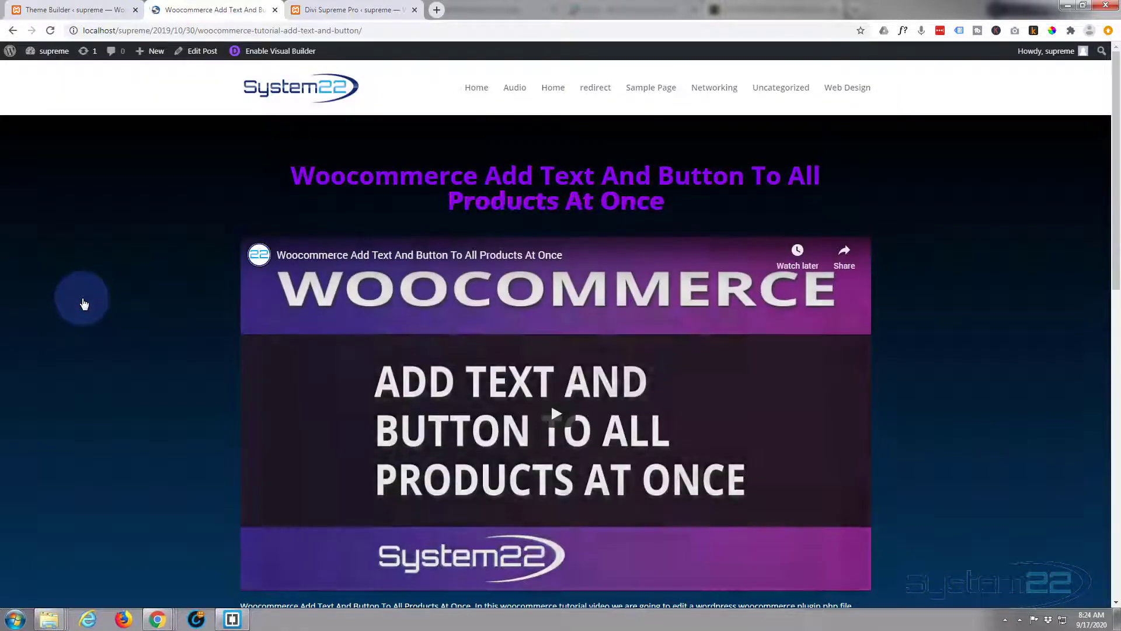
- Examine the blog post's layout and its background behind the video, text and course cards
scroll(131, 263, "down", 8)
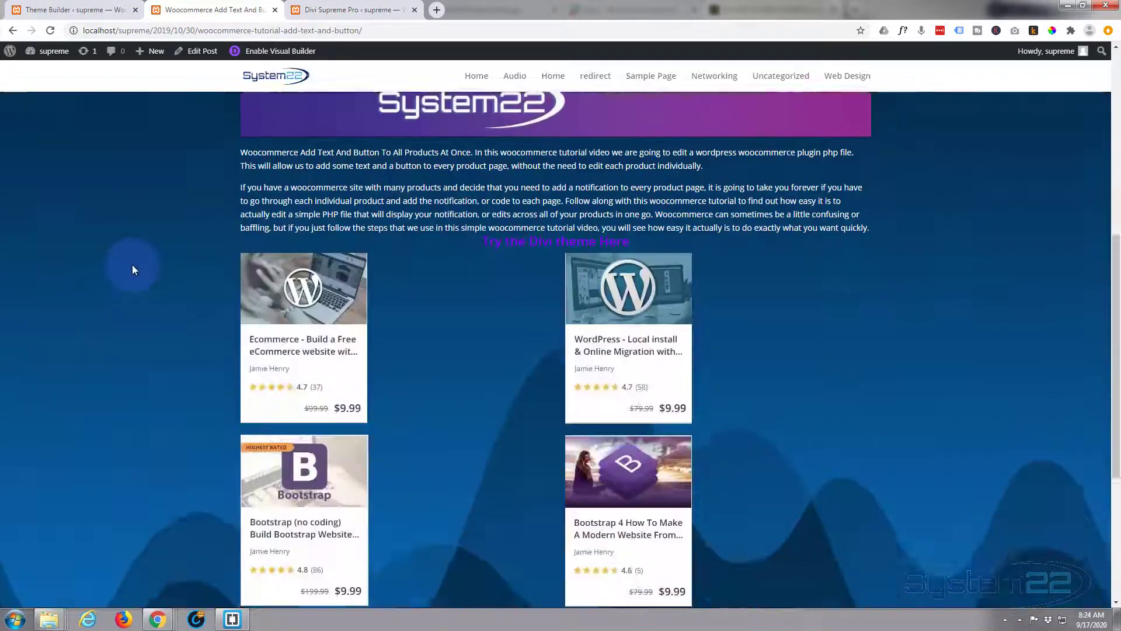
scroll(132, 265, "down", 5)
scroll(129, 268, "up", 6)
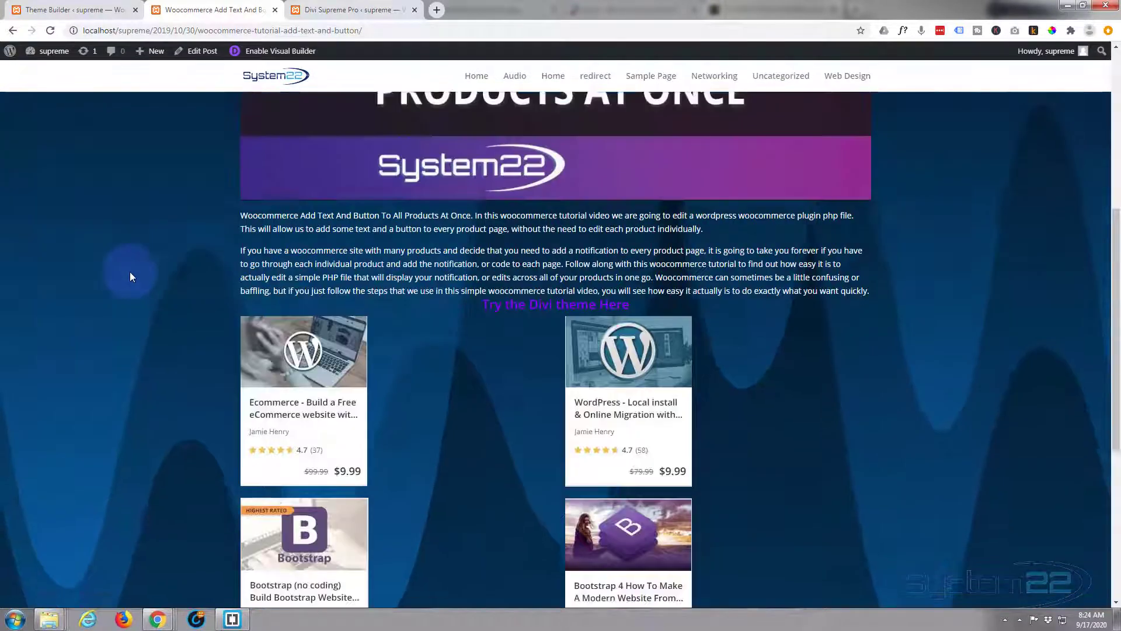
scroll(130, 271, "up", 6)
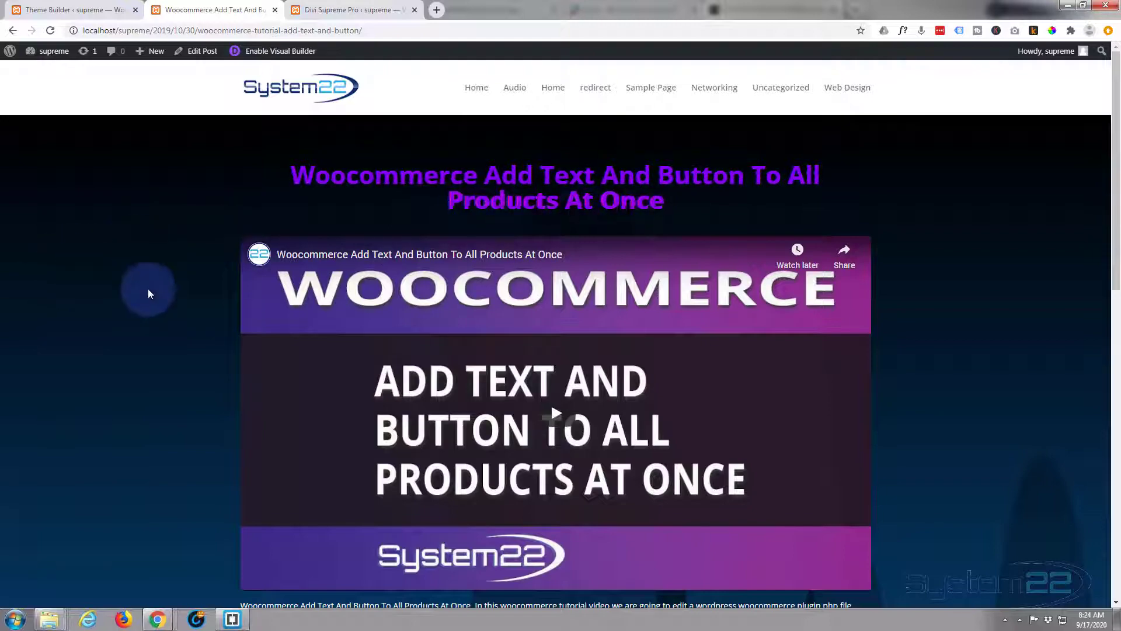
scroll(147, 290, "down", 6)
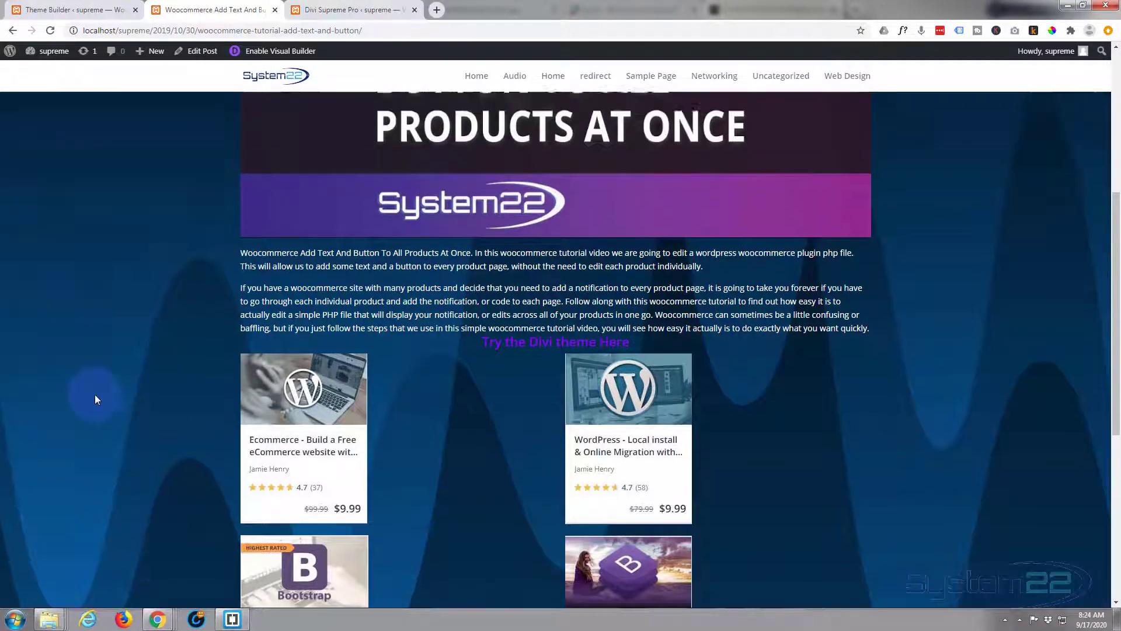
scroll(95, 394, "up", 6)
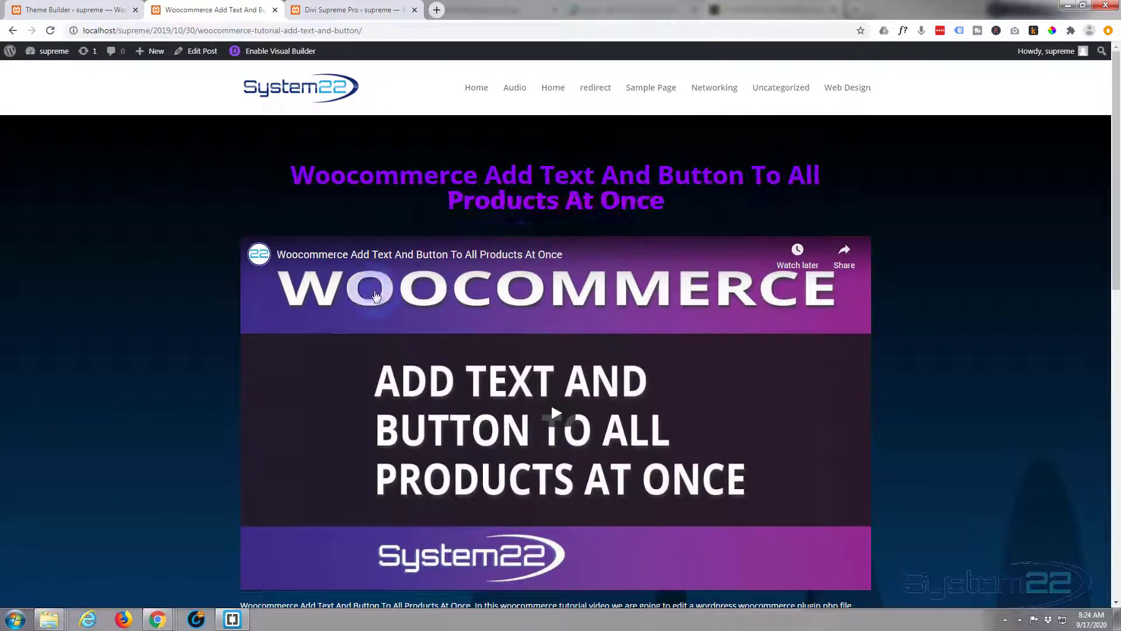
scroll(140, 379, "down", 3)
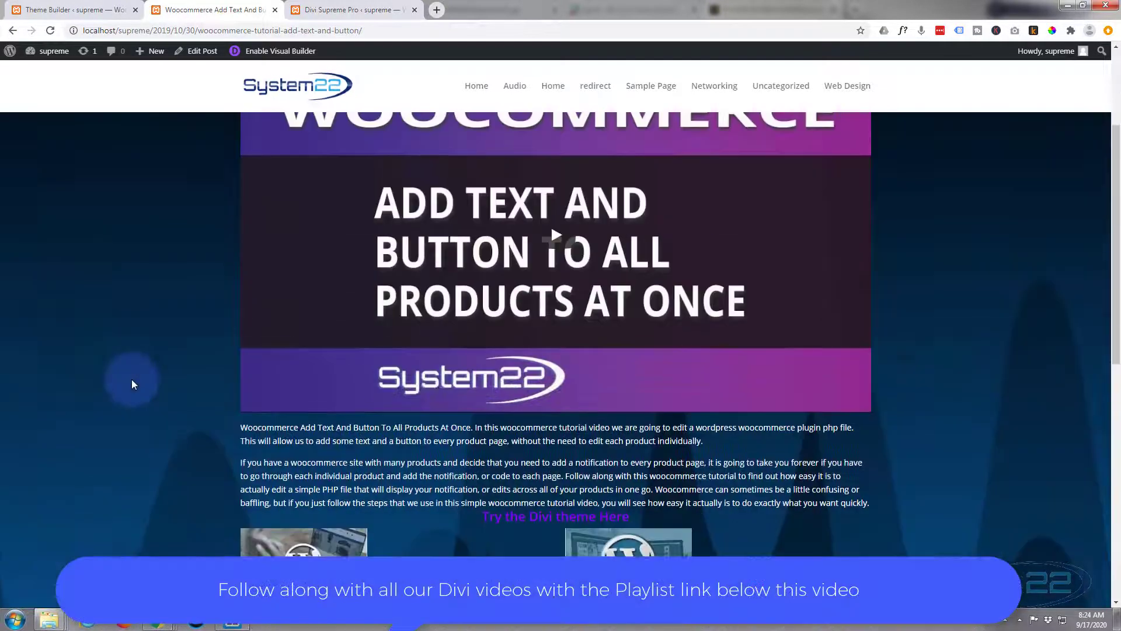
scroll(132, 380, "down", 3)
scroll(132, 380, "up", 6)
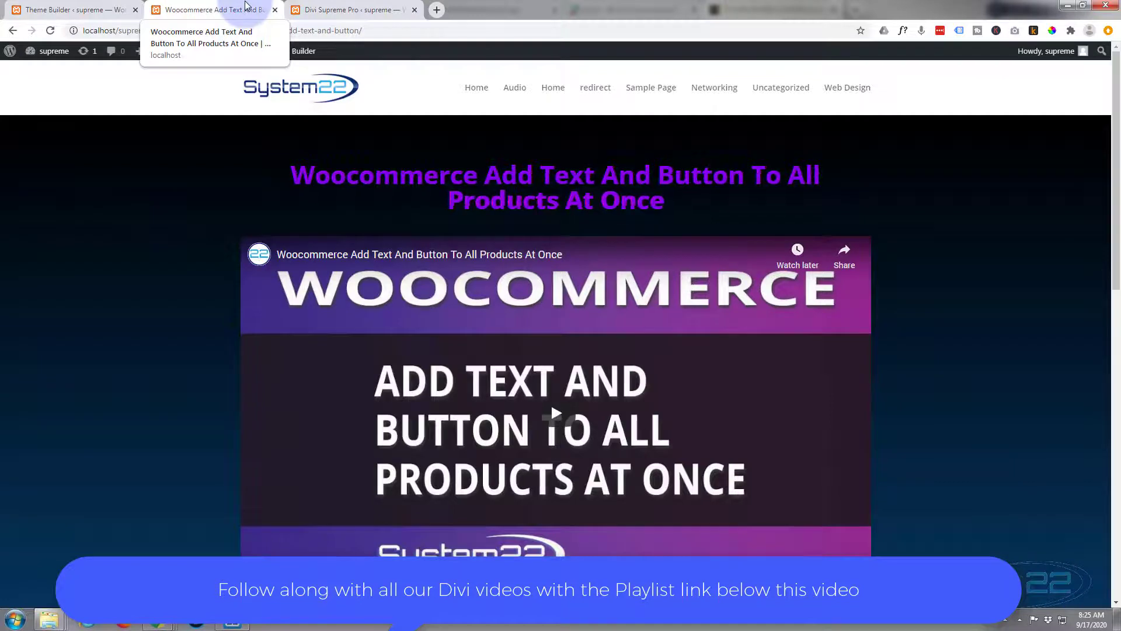
- In the Divi Theme Builder, delete the custom body from the All Posts template and save the changes
left_click(339, 12)
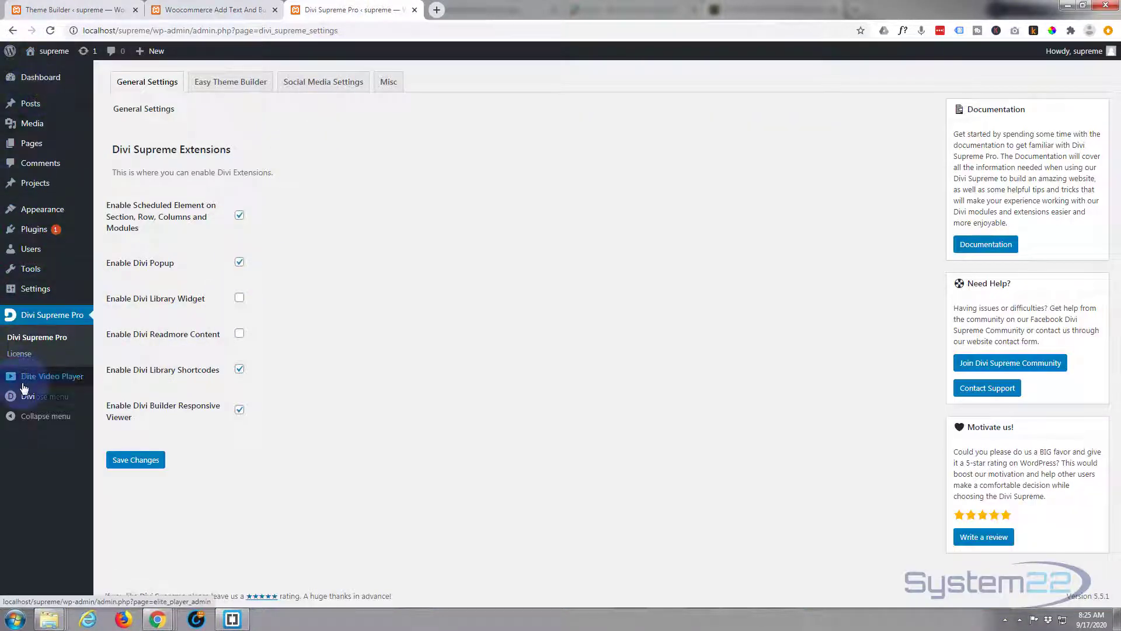
mouse_move(25, 397)
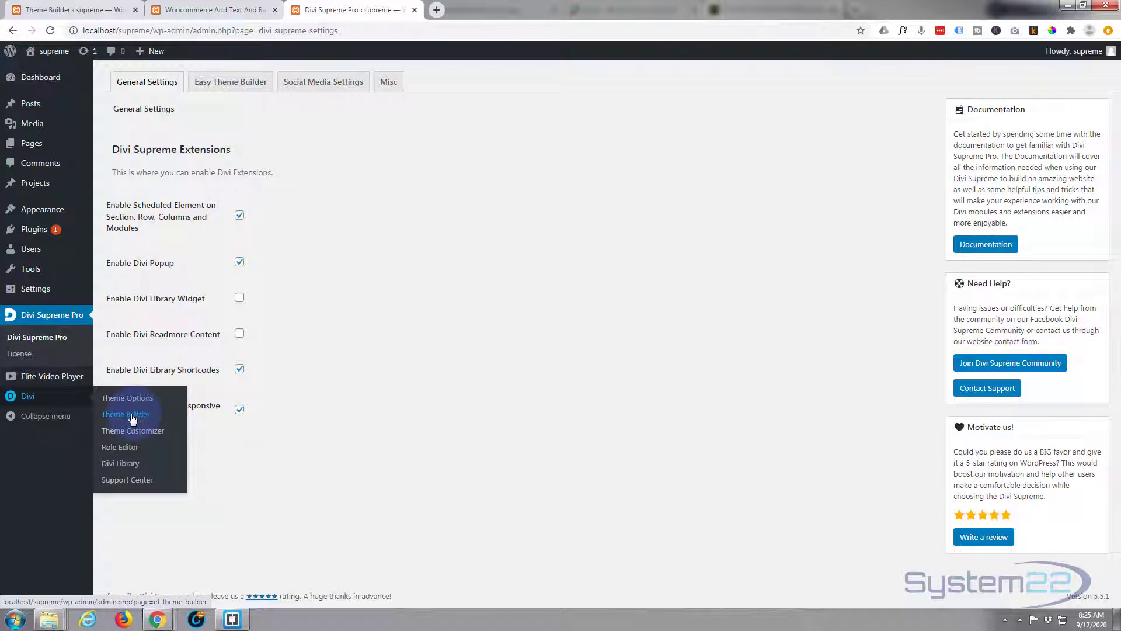
left_click(61, 11)
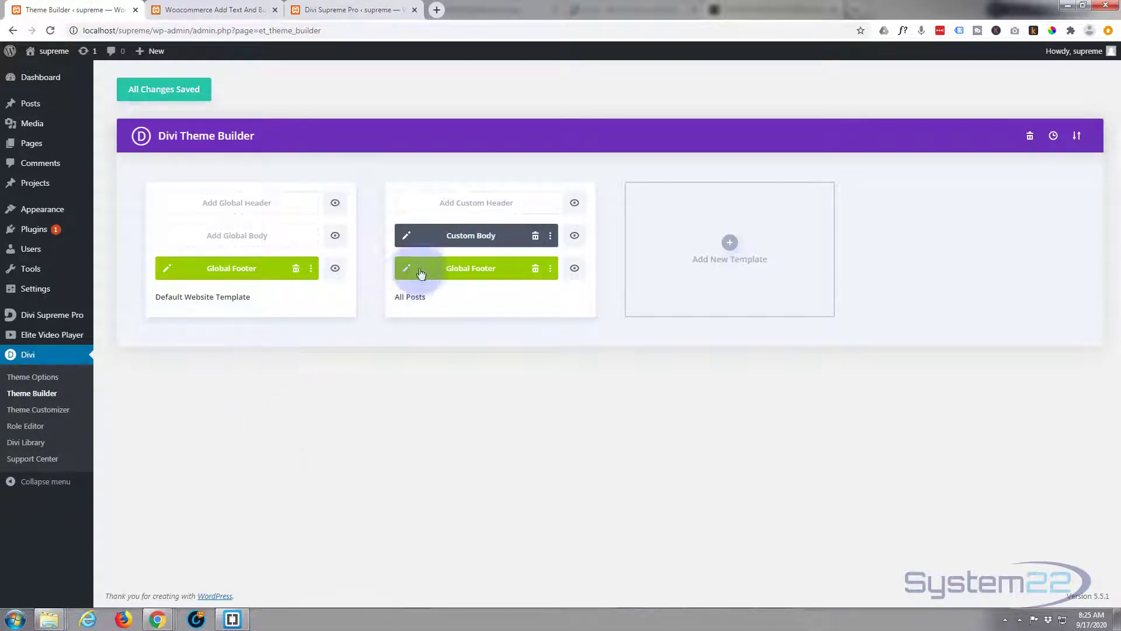
left_click(535, 237)
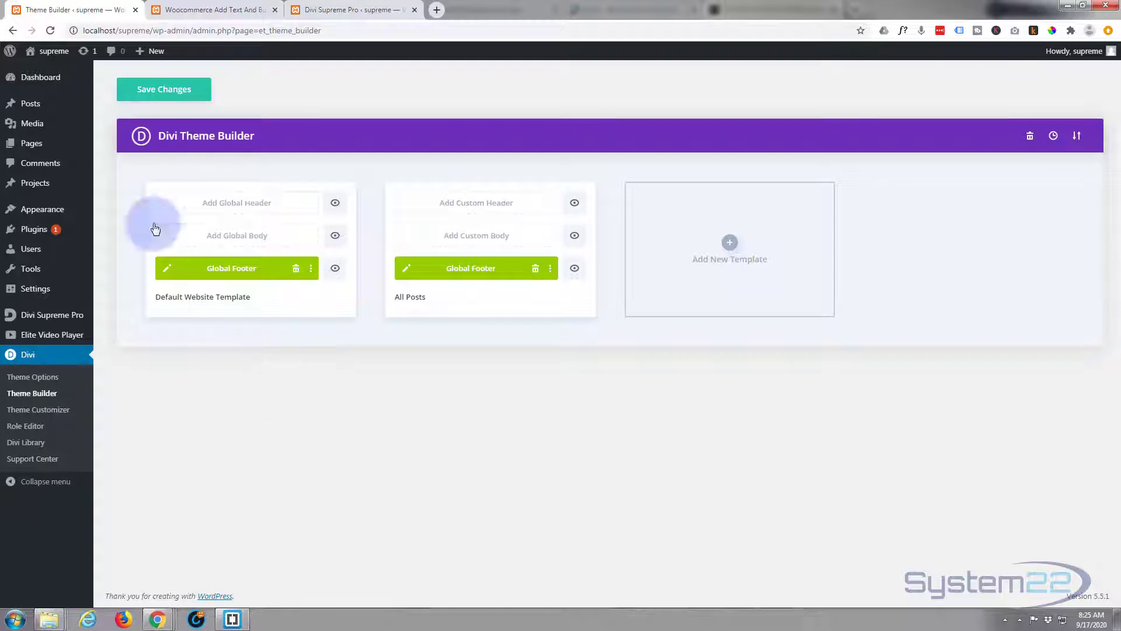
left_click(164, 92)
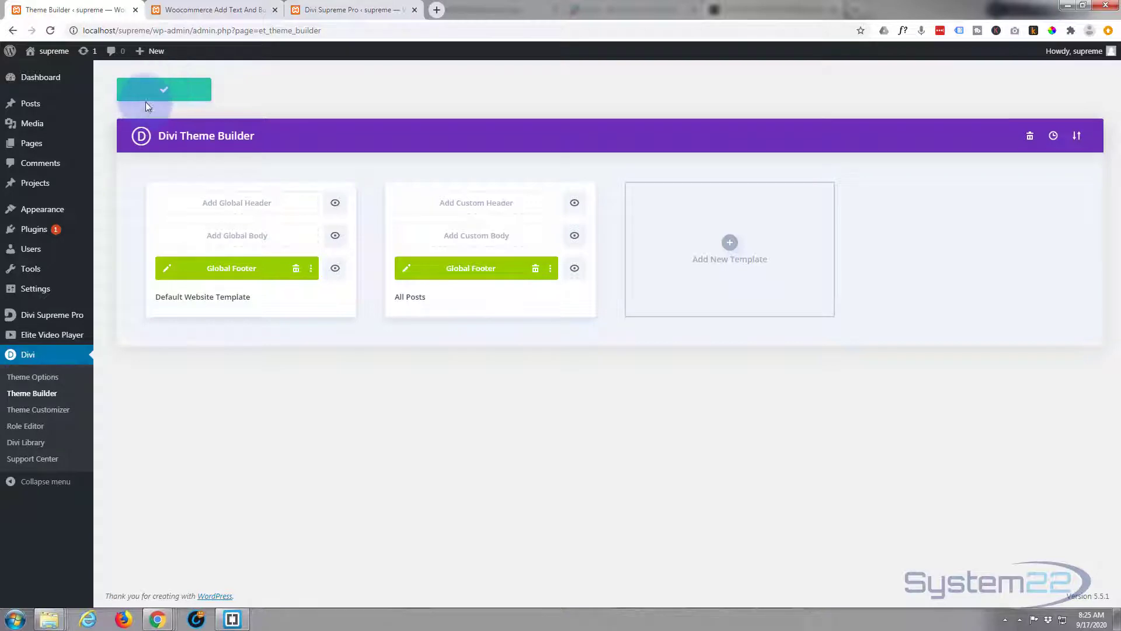
- Reload the Woocommerce post and review its layout down to the footer
left_click(194, 11)
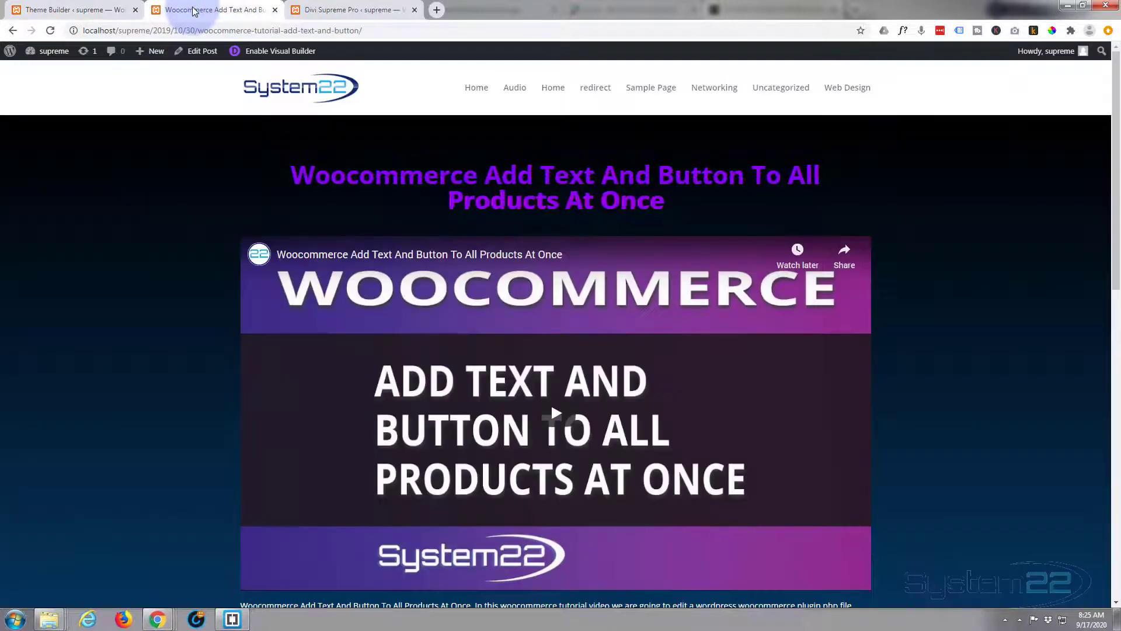
left_click(51, 30)
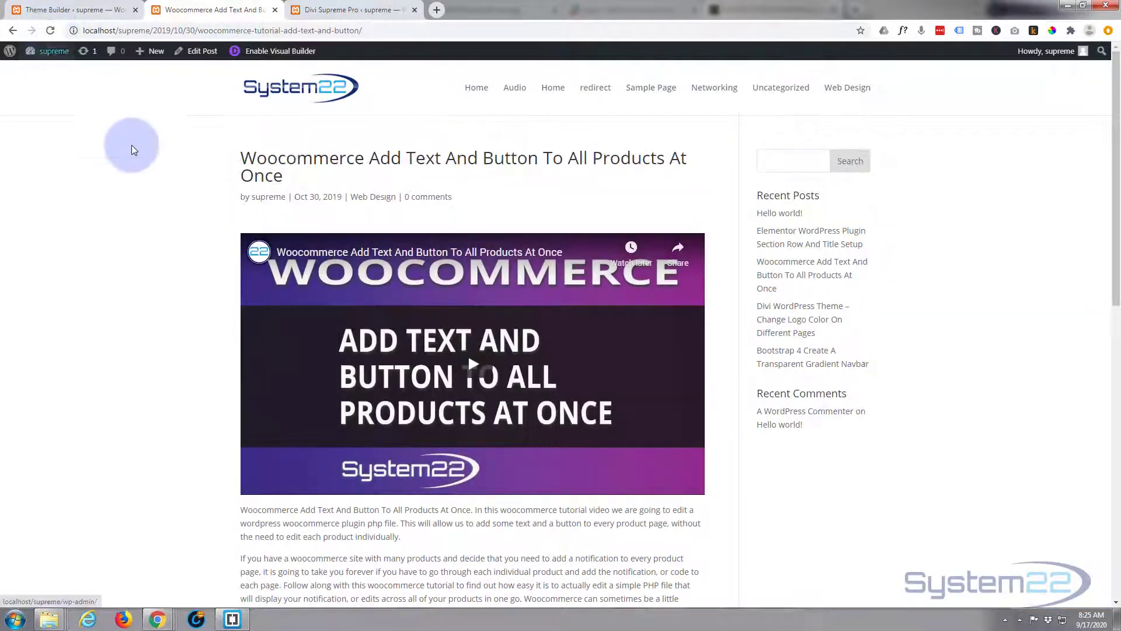
scroll(80, 257, "down", 10)
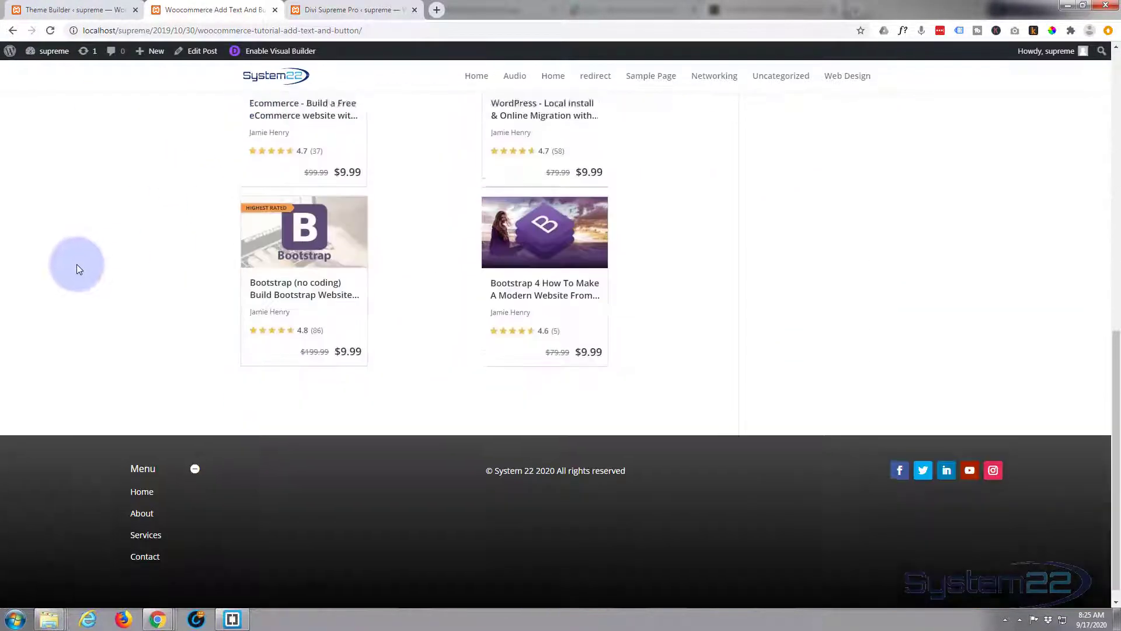
scroll(78, 261, "up", 15)
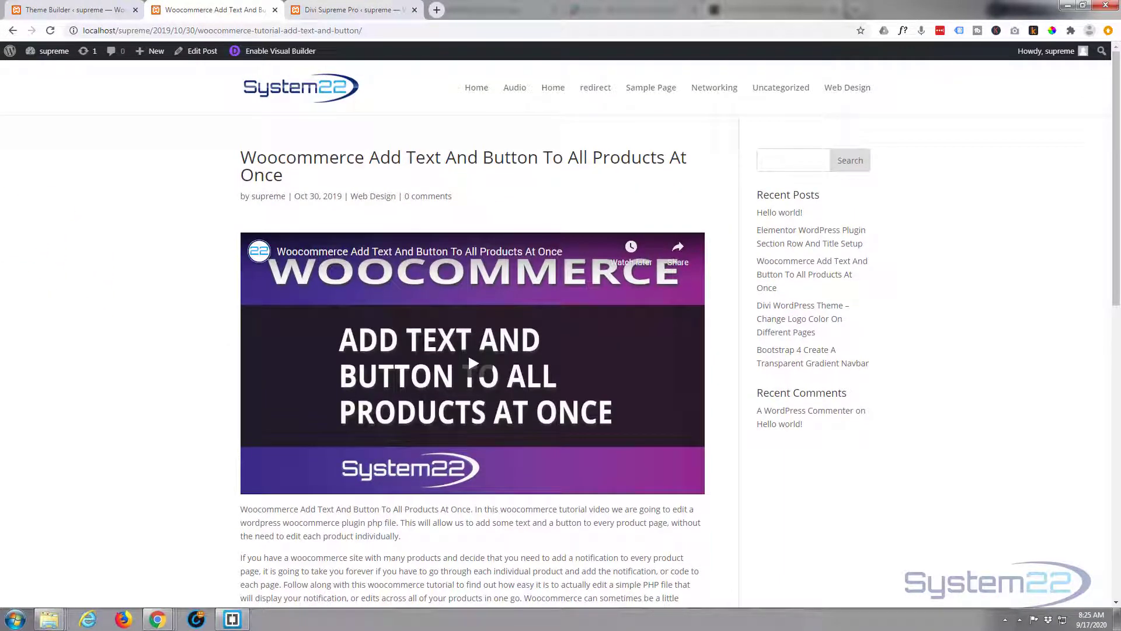
- In the Theme Builder, delete the existing All Posts template and create a new template used on All Posts
left_click(73, 10)
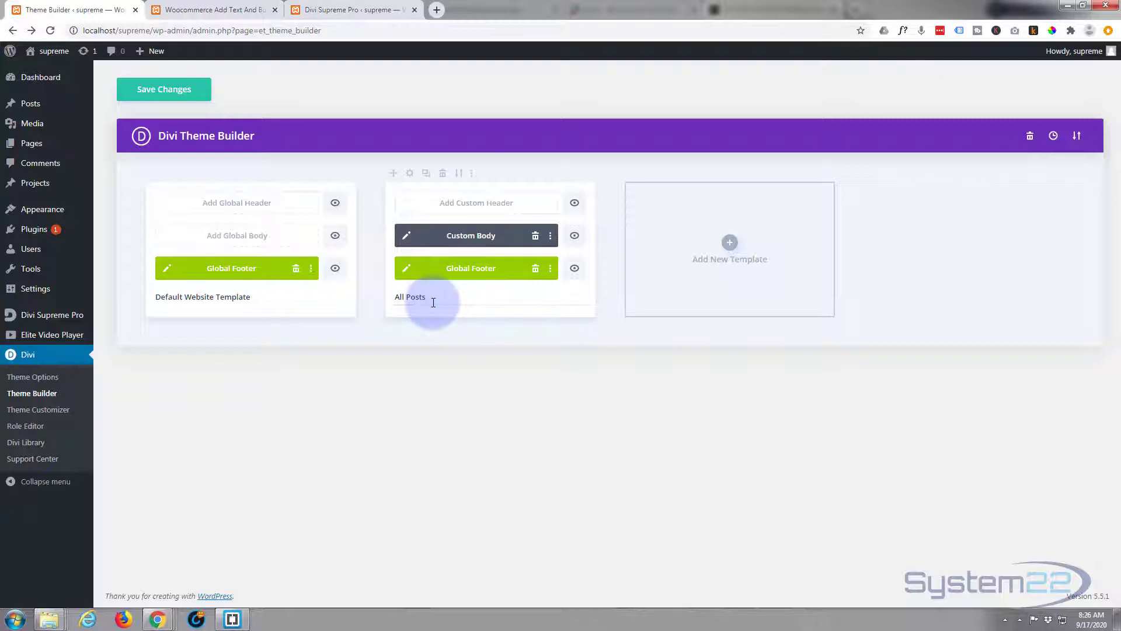
left_click(443, 174)
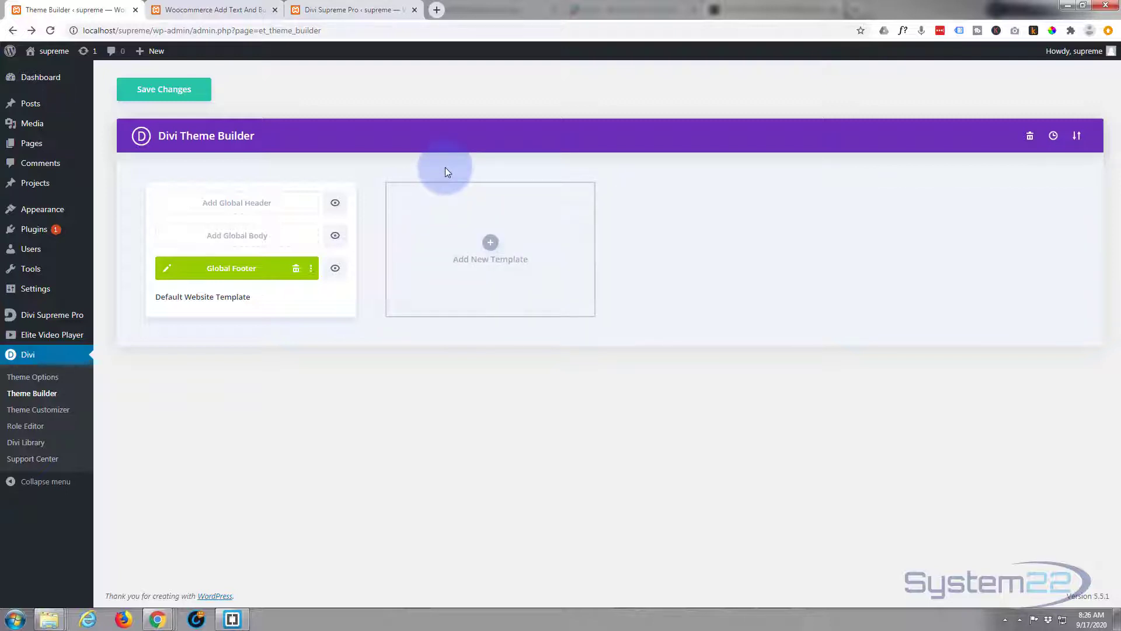
left_click(491, 244)
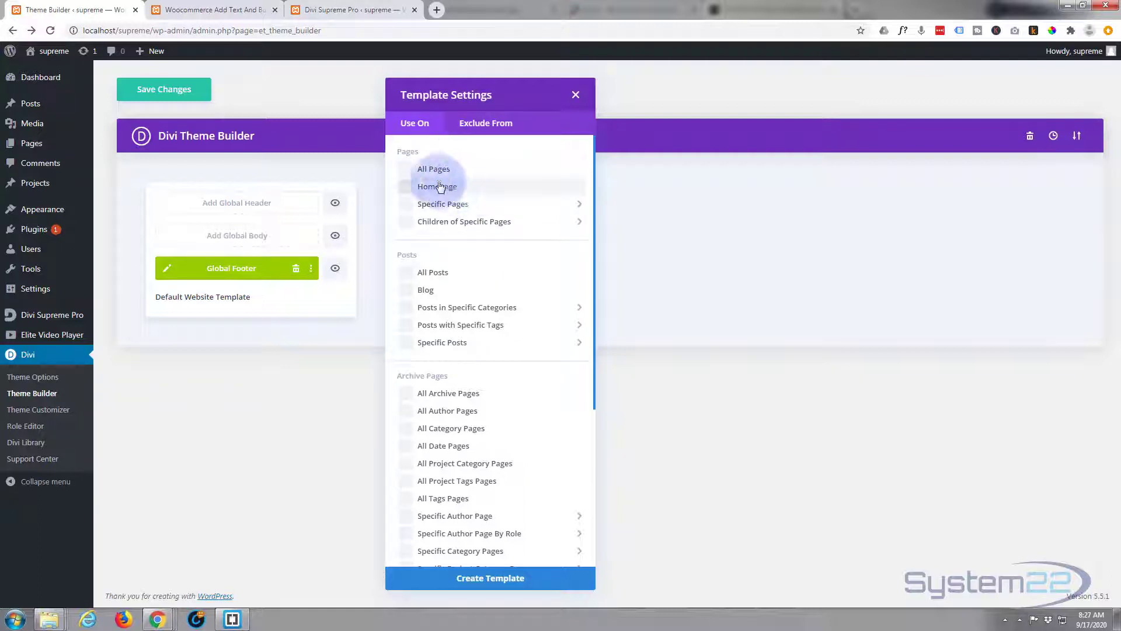
mouse_move(476, 208)
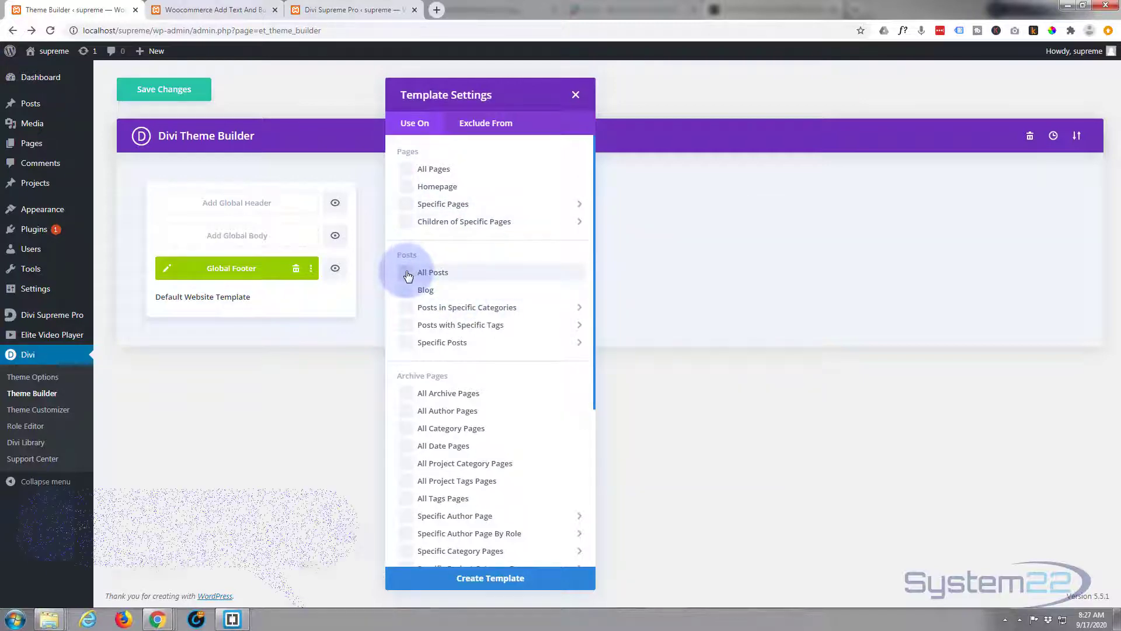
scroll(451, 480, "down", 5)
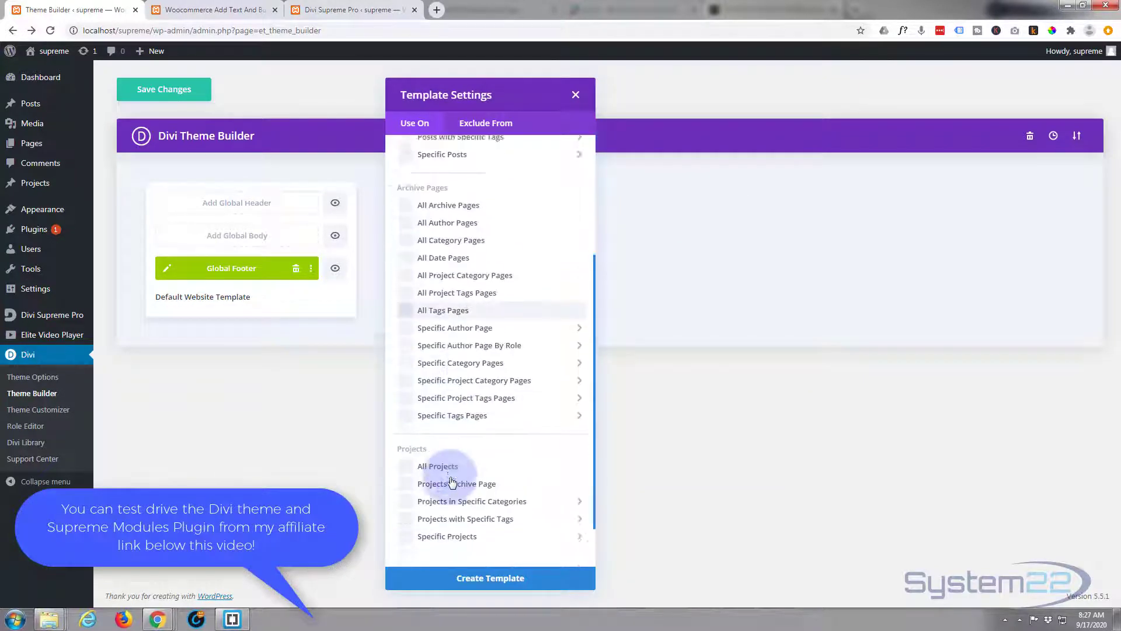
scroll(450, 476, "up", 5)
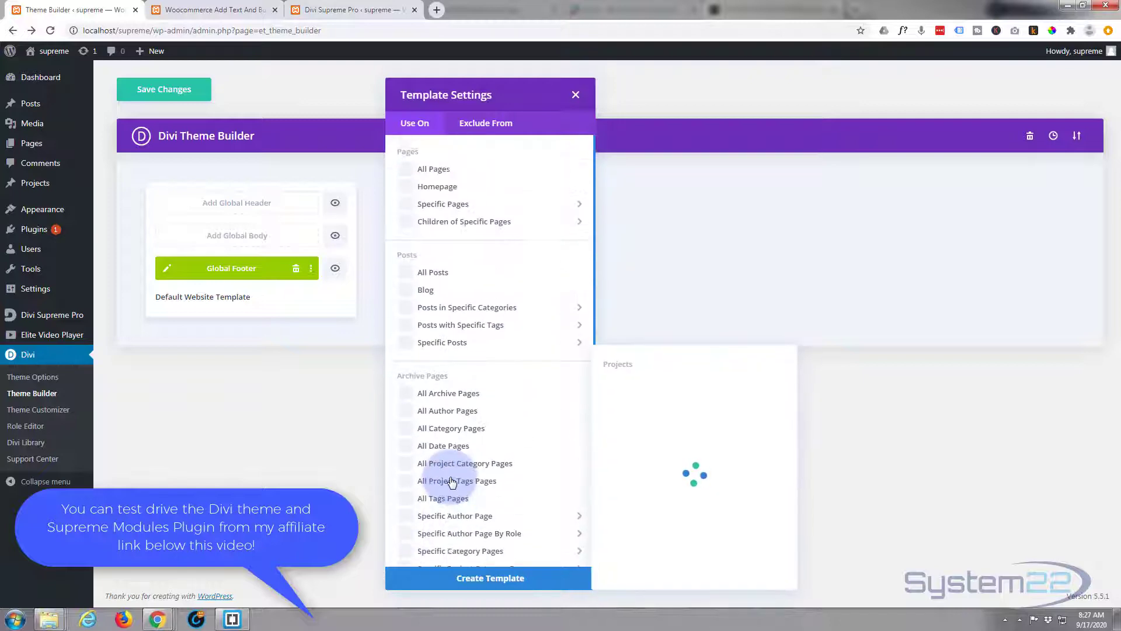
left_click(405, 273)
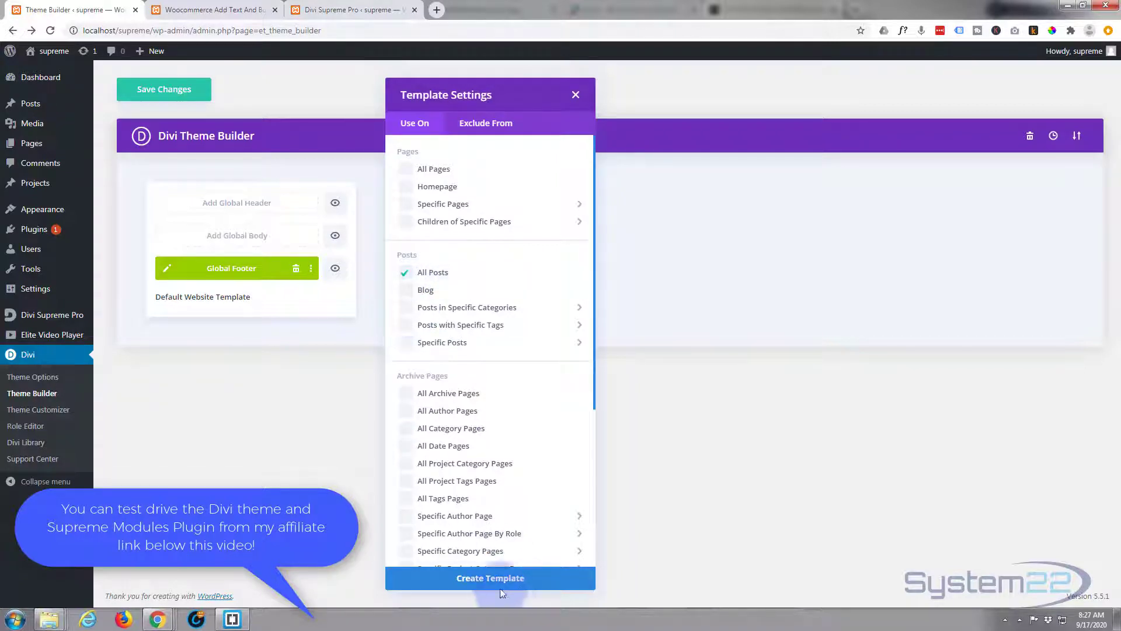
left_click(497, 580)
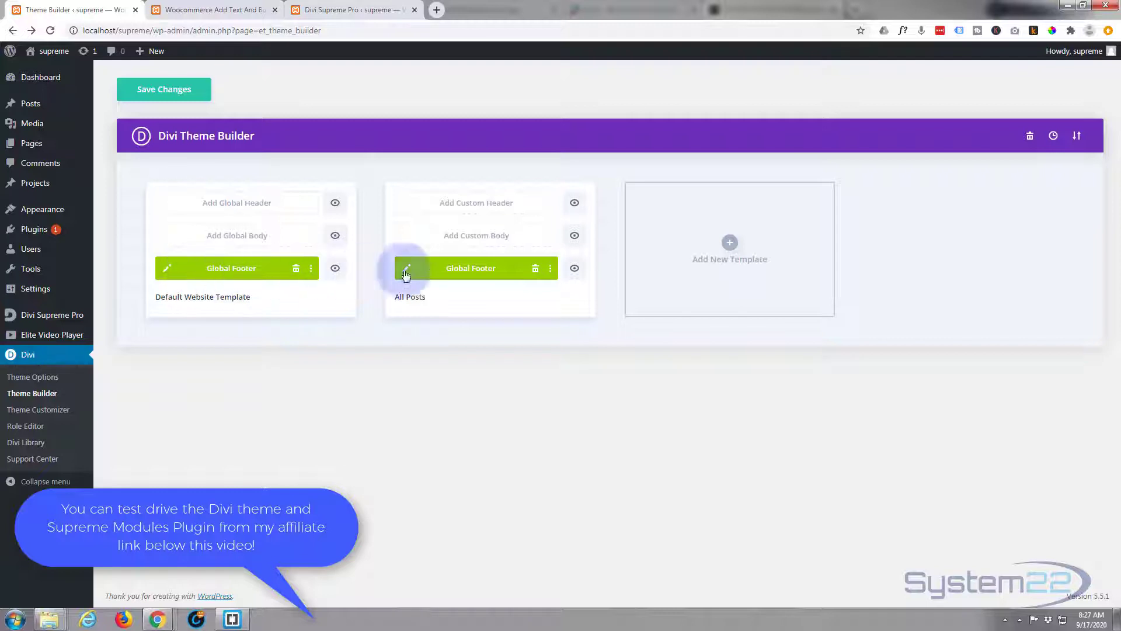
- Build a custom body for the All Posts template from scratch, starting with a single-column row
left_click(468, 236)
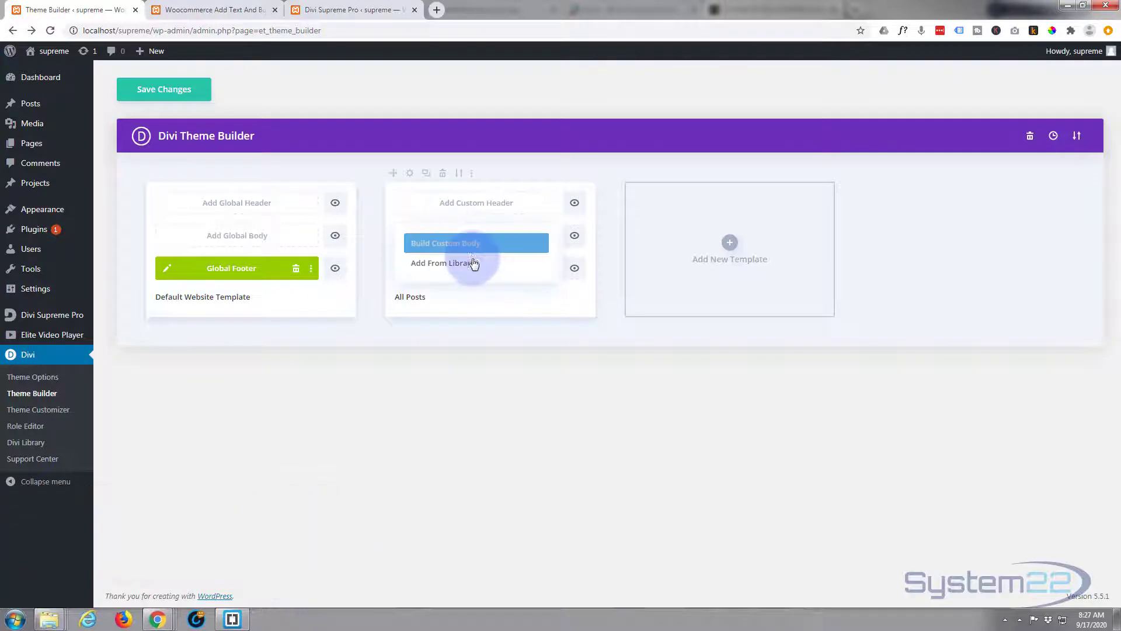
left_click(462, 247)
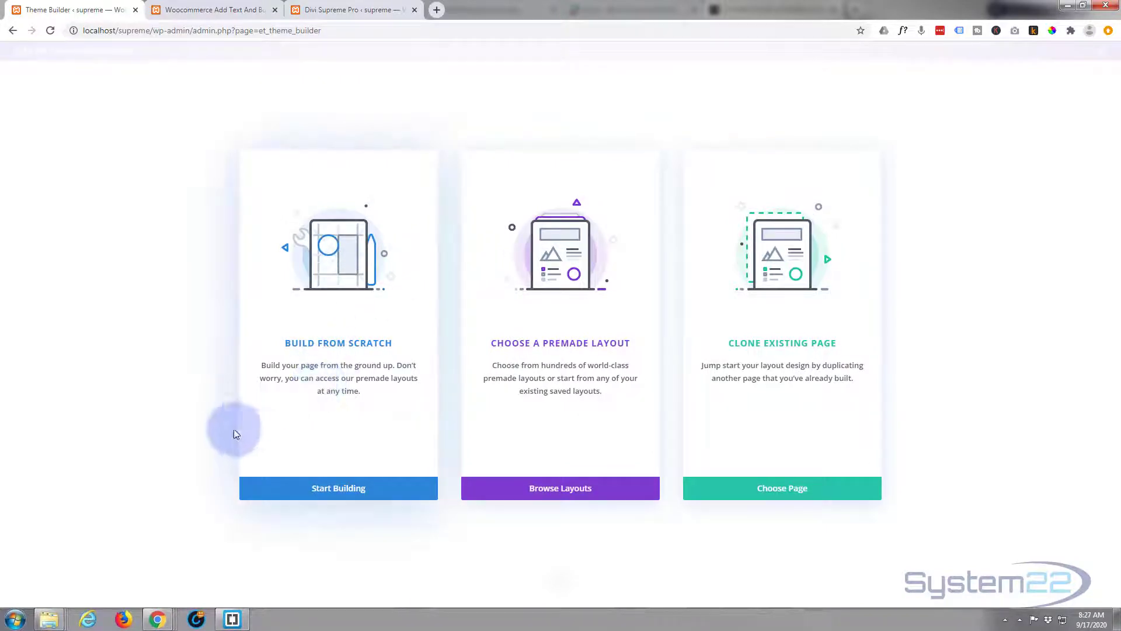
left_click(336, 494)
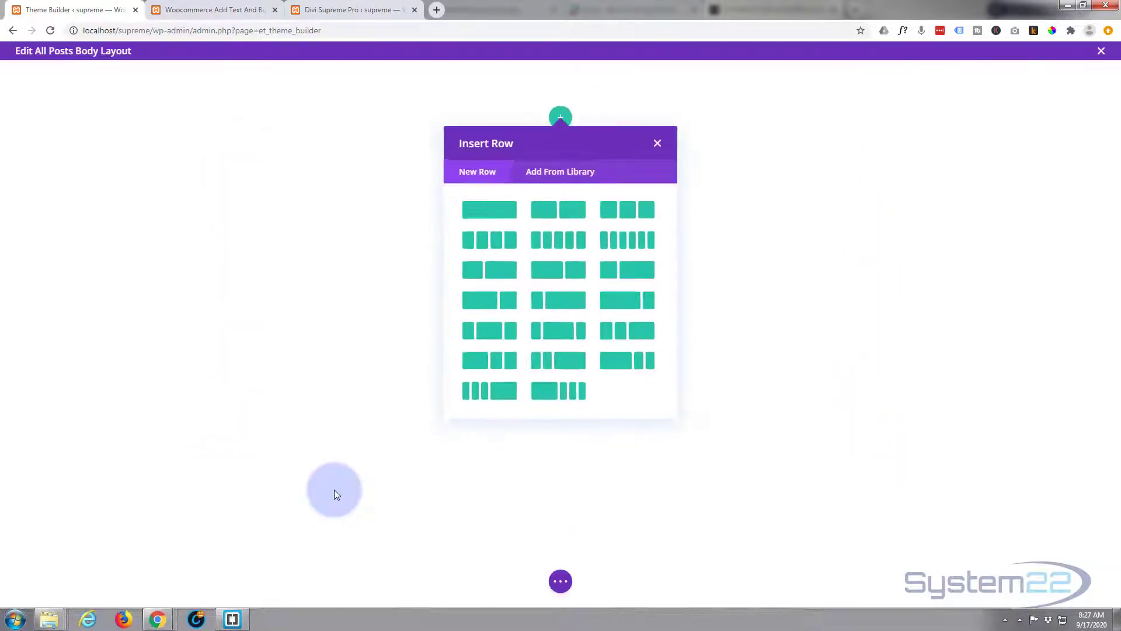
left_click(490, 210)
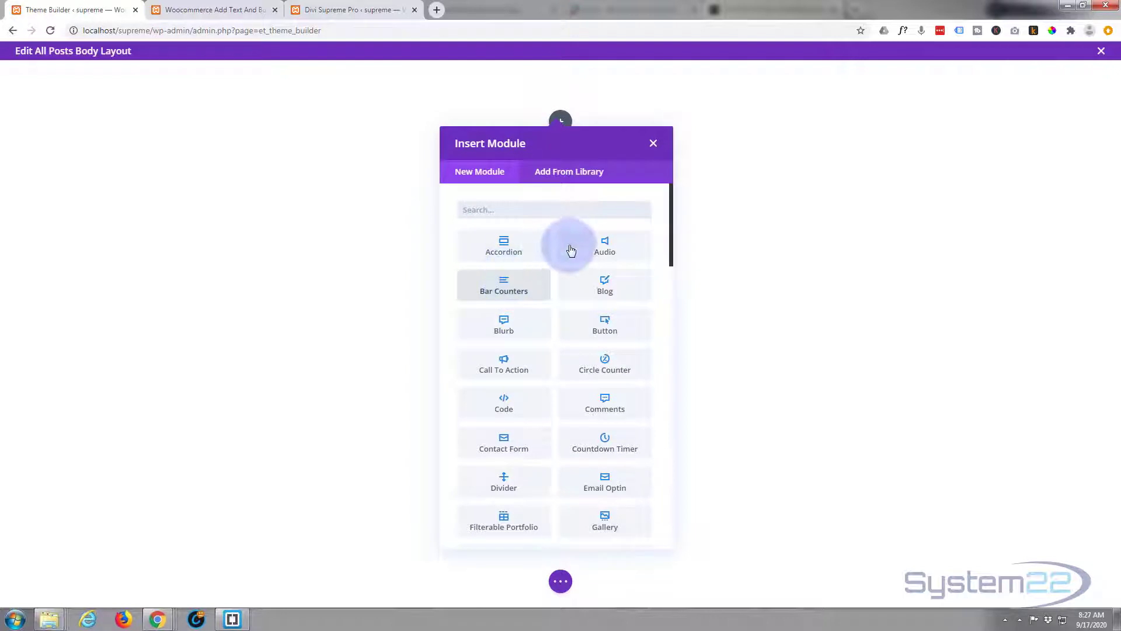
- Insert a Supreme Glitch Text module into the new row of the All Posts body layout
scroll(511, 320, "down", 9)
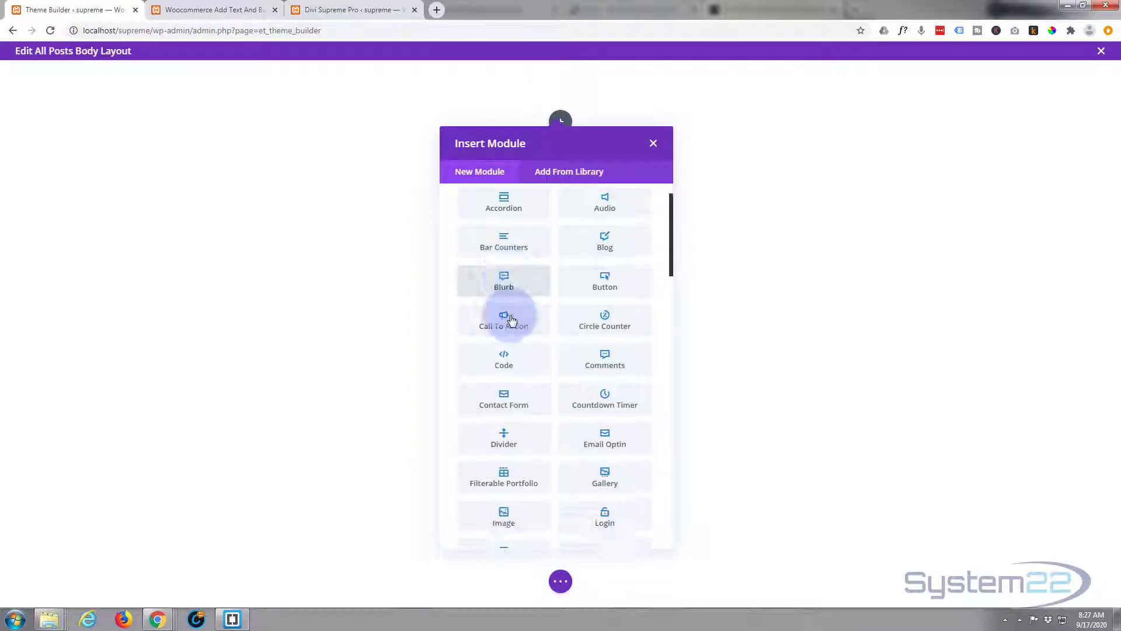
scroll(511, 320, "down", 3)
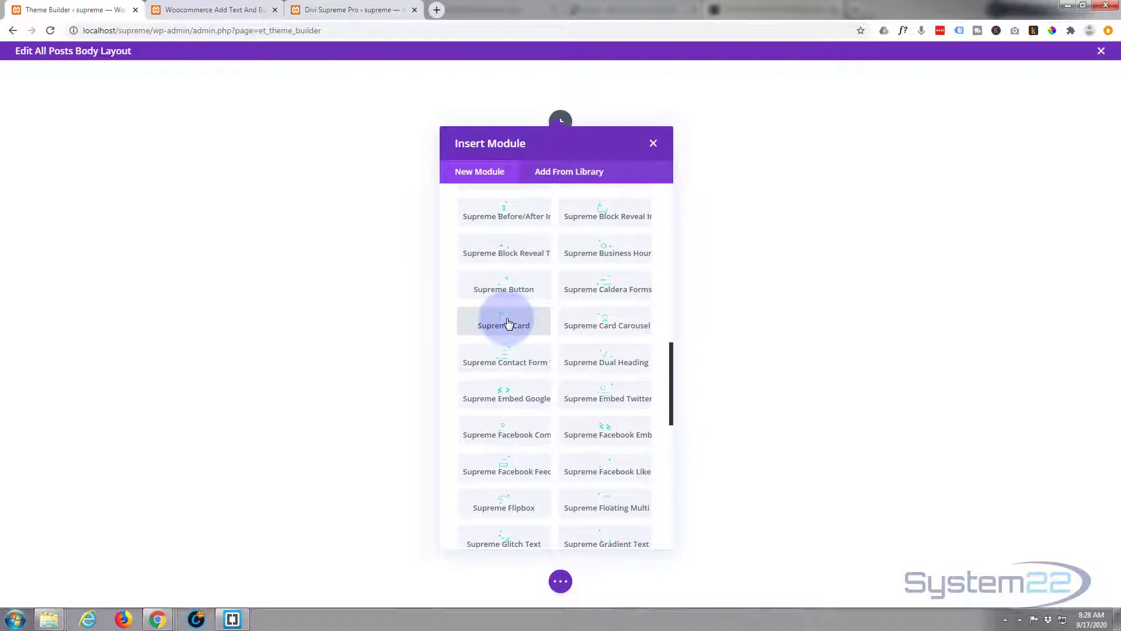
scroll(507, 323, "down", 4)
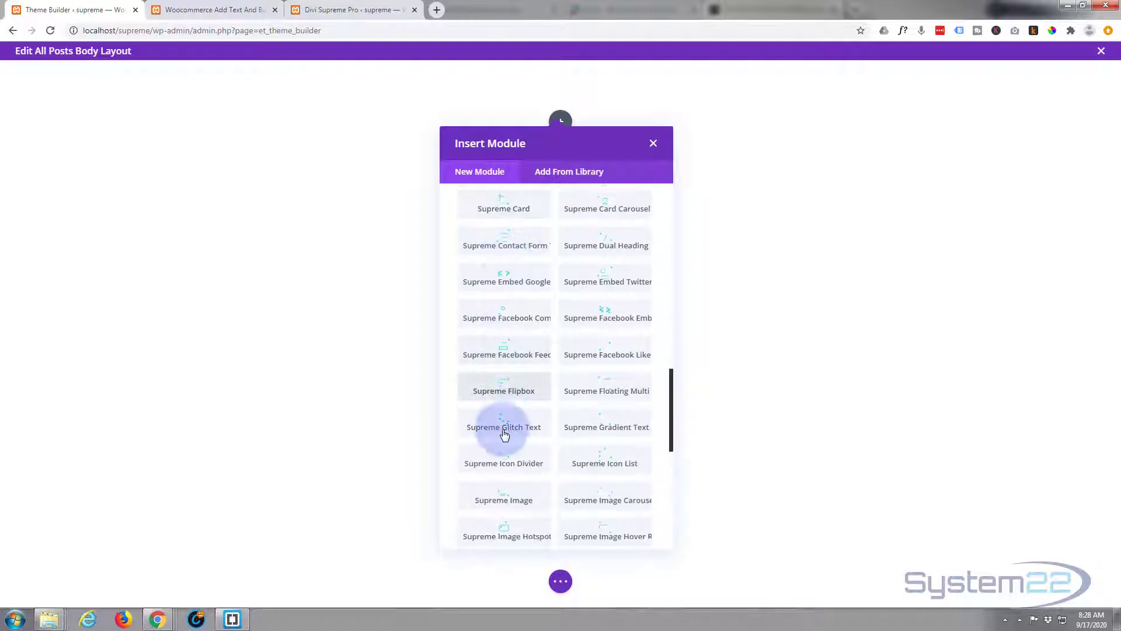
left_click(504, 429)
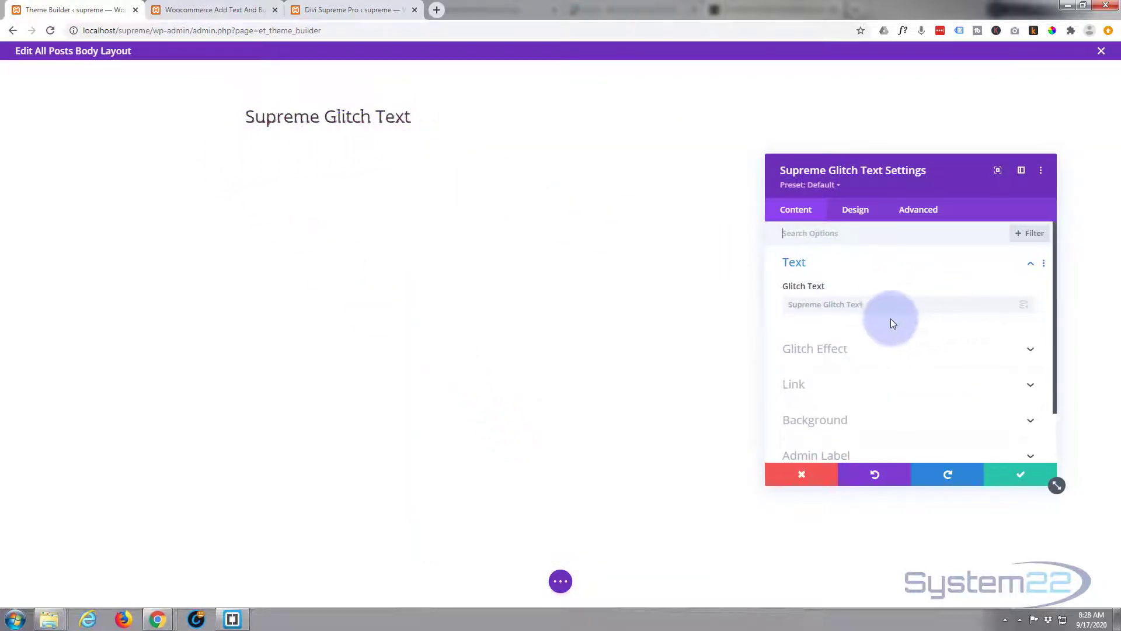
- Use the dynamic Post/Archive Title as the glitch text
left_click(818, 311)
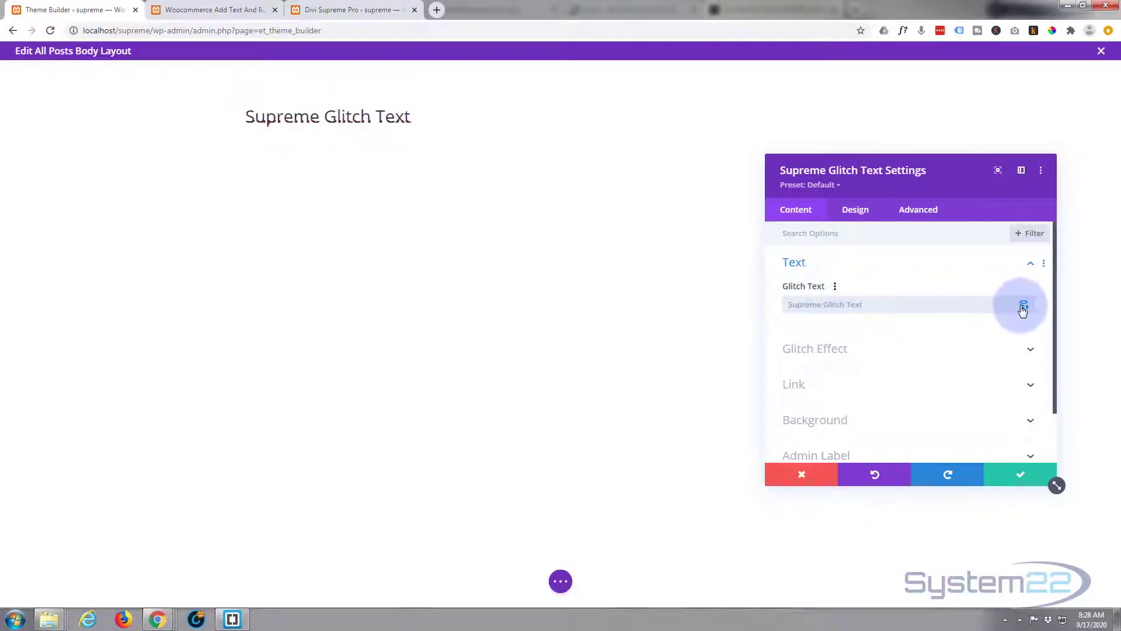
left_click(1024, 308)
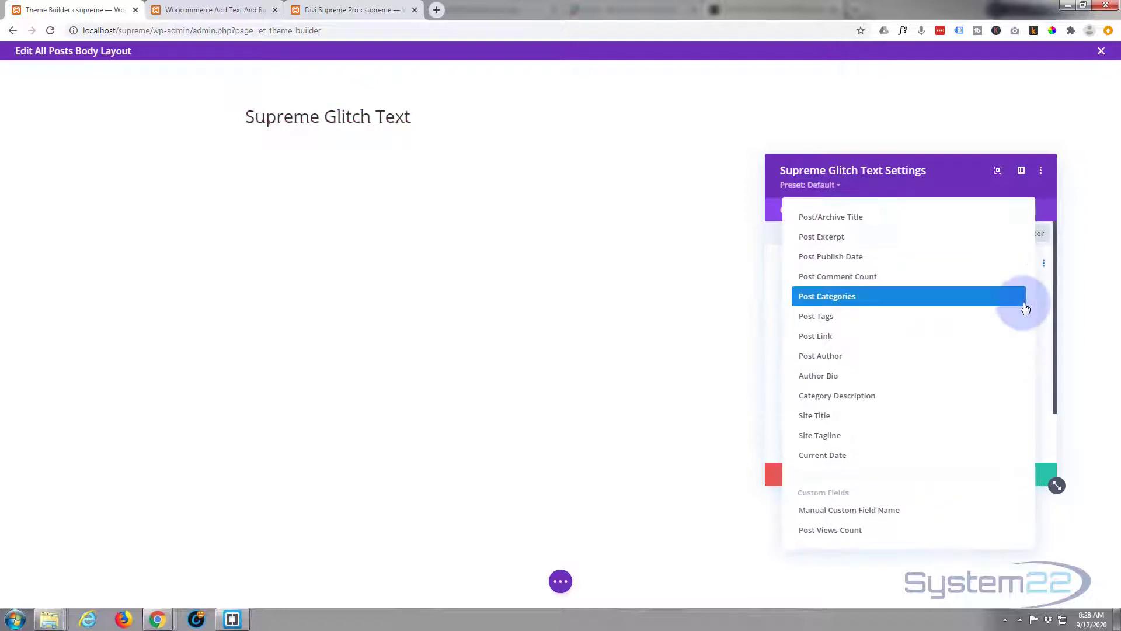
left_click(824, 220)
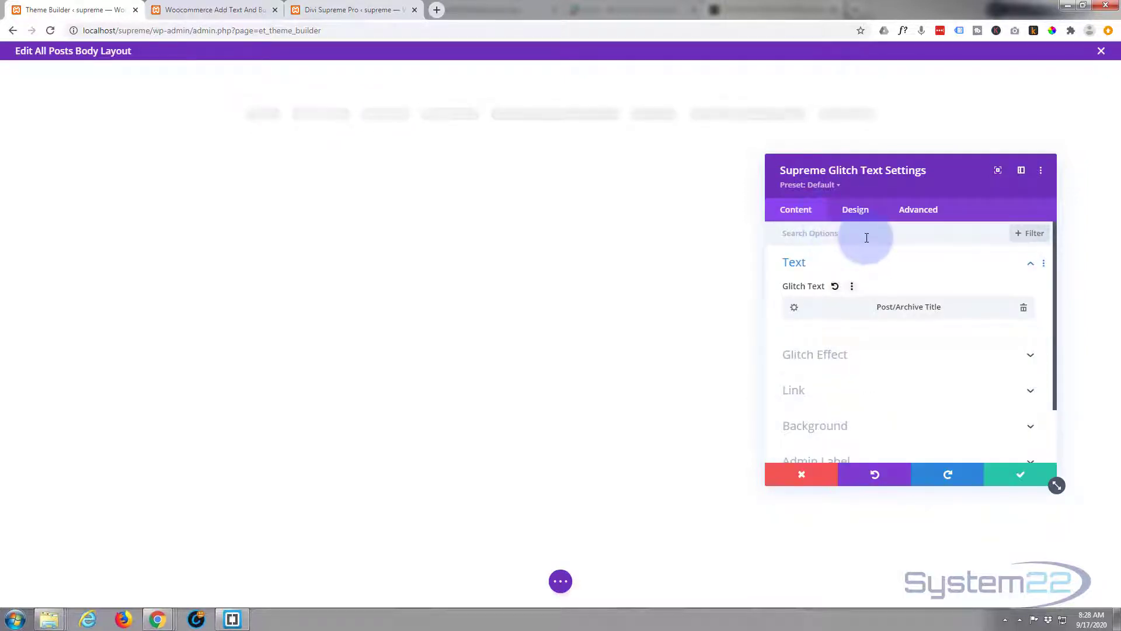
- Try the Glitch Two and Glitch Three effects on the dynamic title and set the effect back to Glitch One
left_click(903, 356)
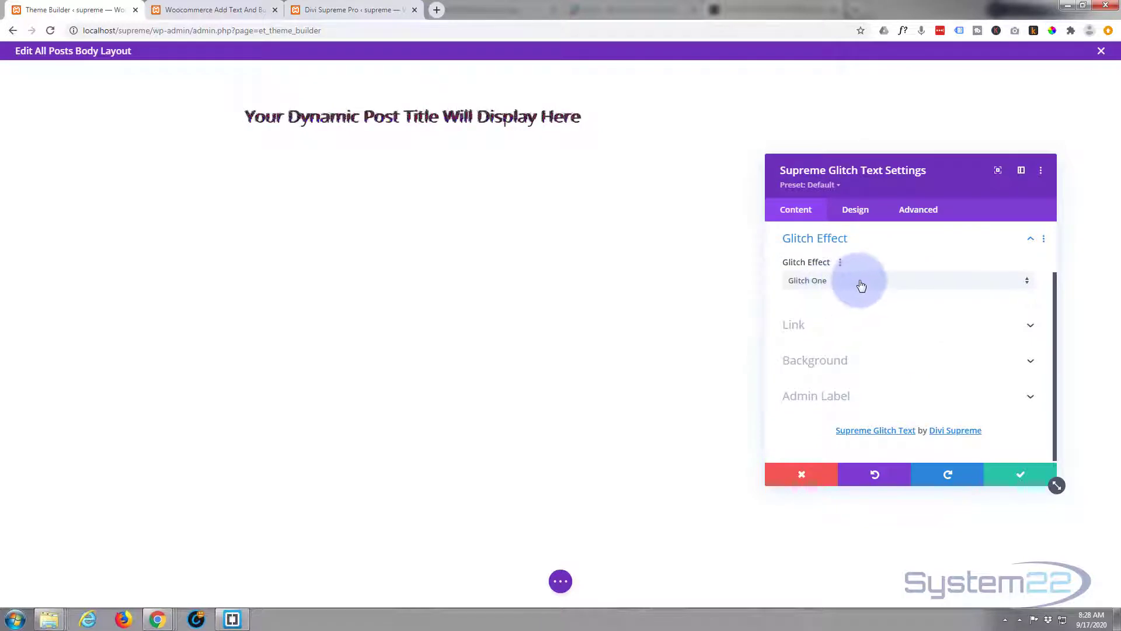
left_click(861, 285)
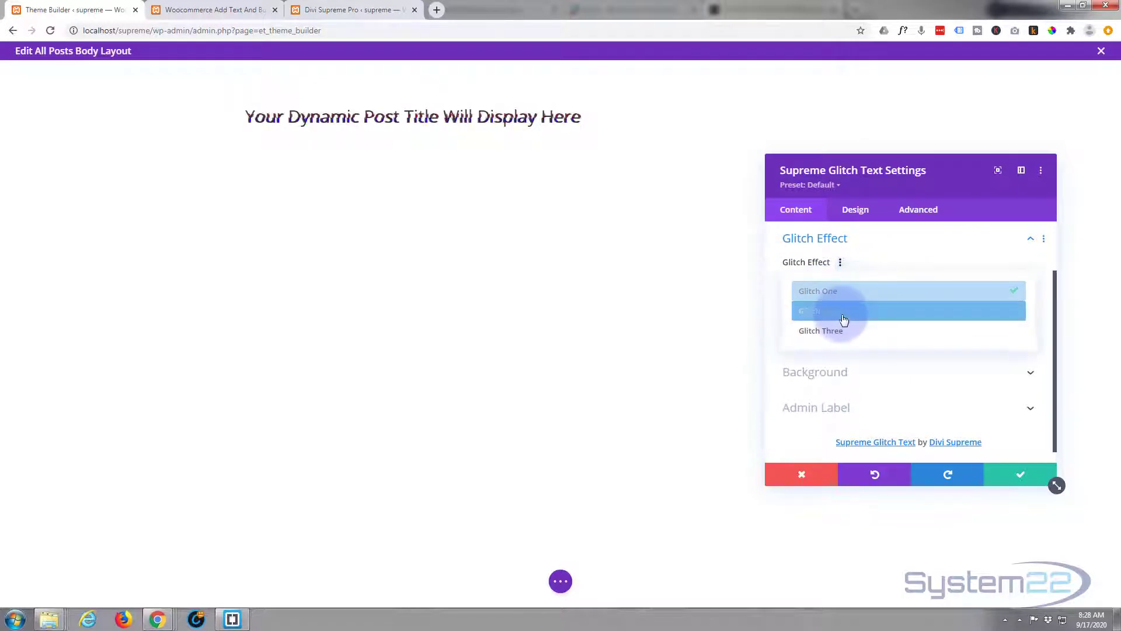
left_click(844, 314)
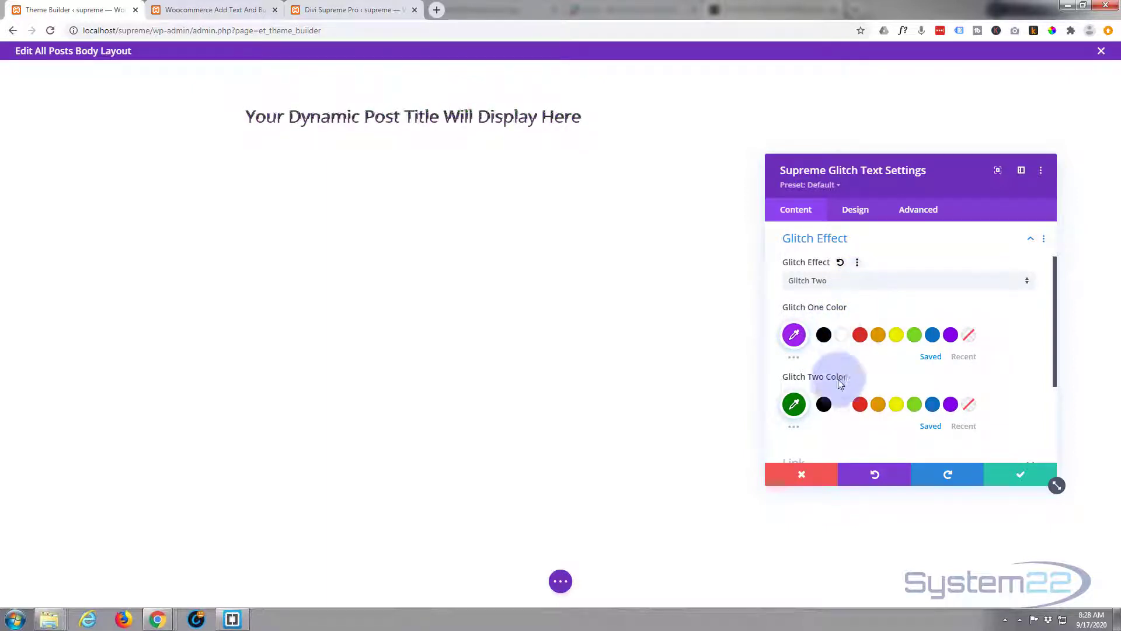
left_click(860, 405)
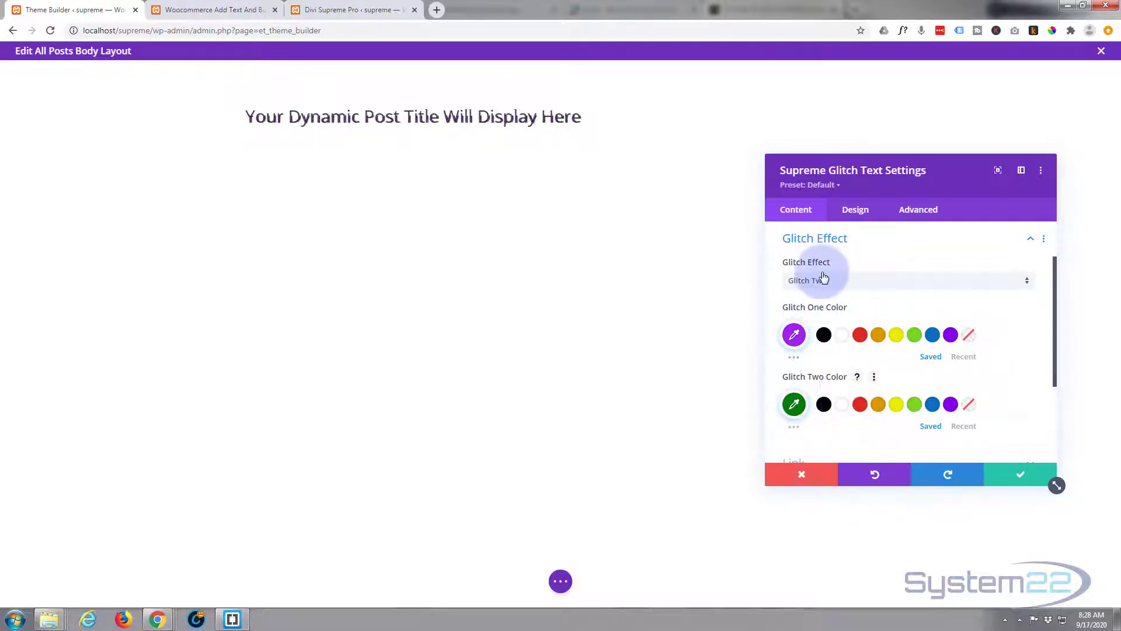
left_click(855, 284)
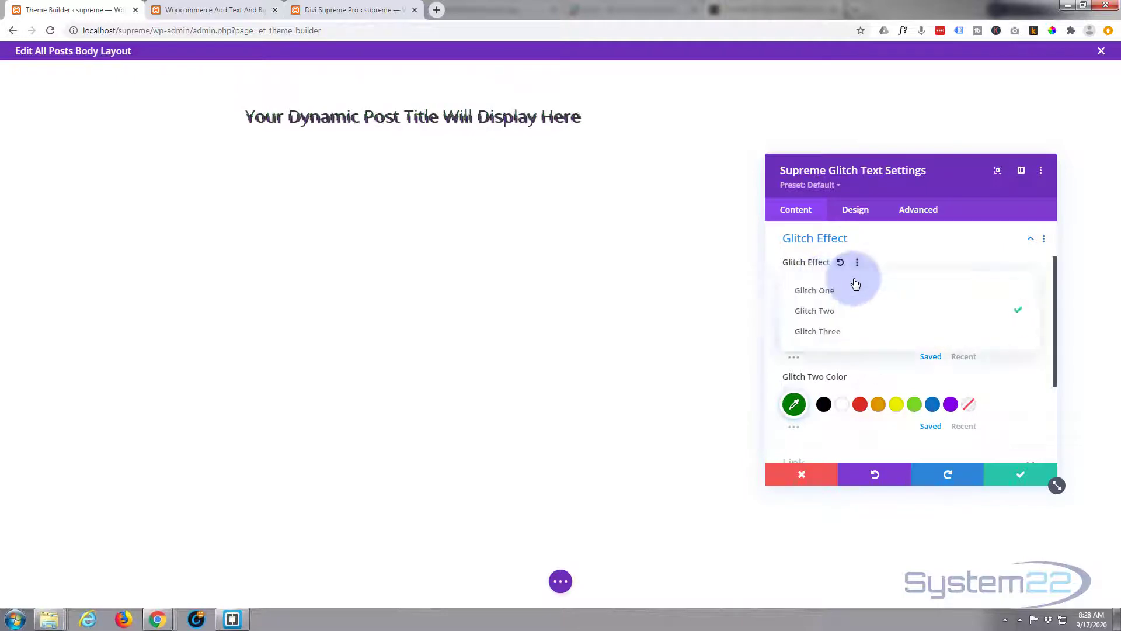
left_click(842, 332)
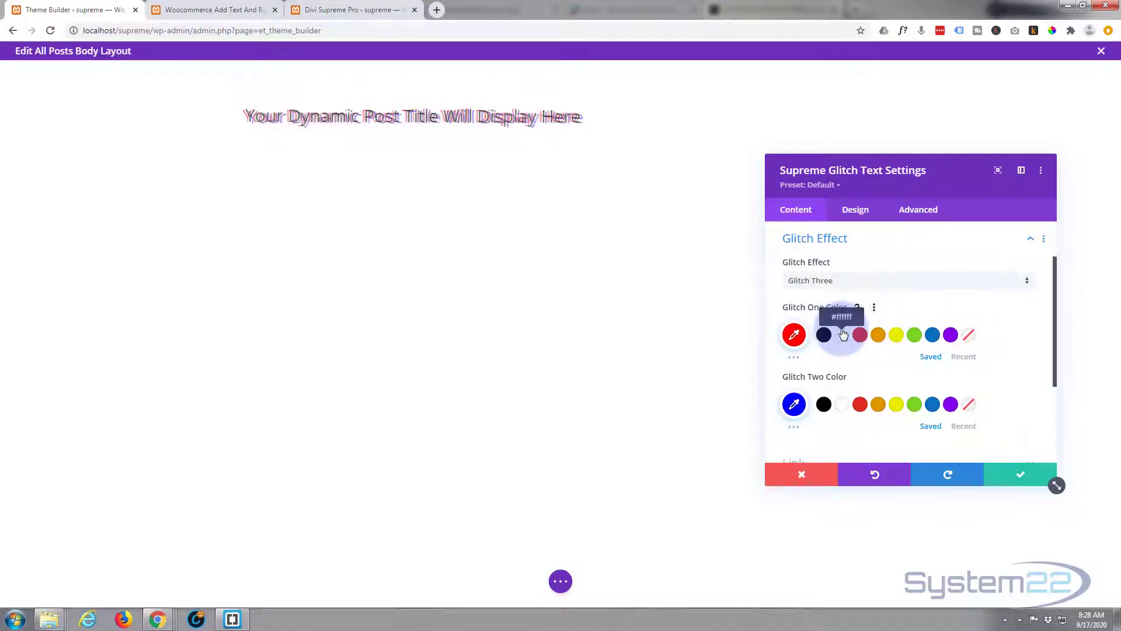
left_click(851, 283)
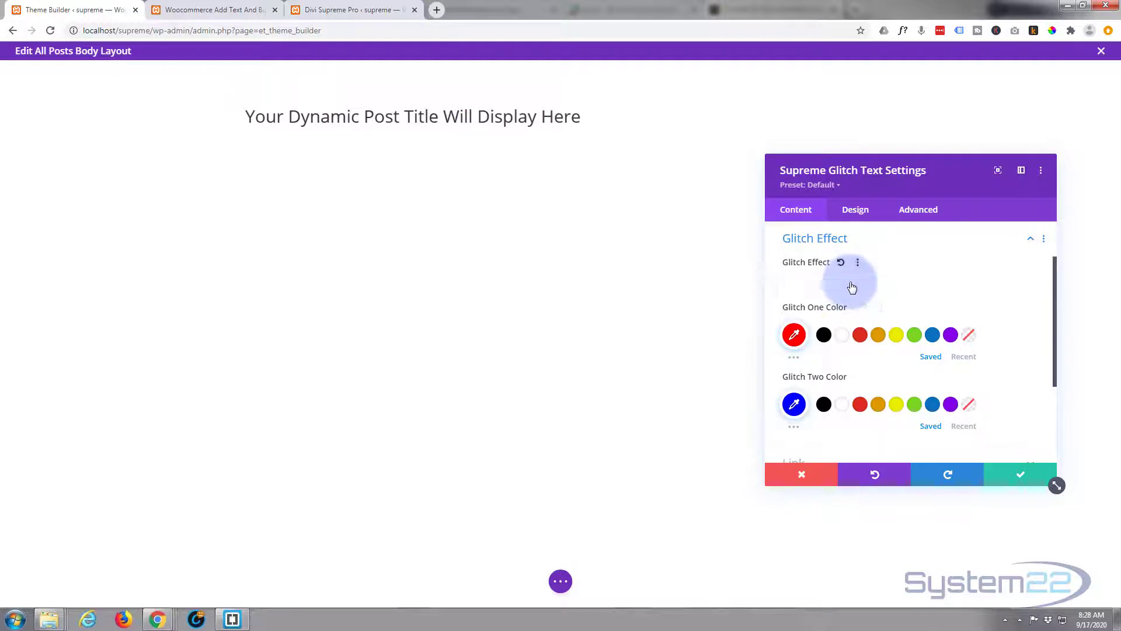
left_click(833, 292)
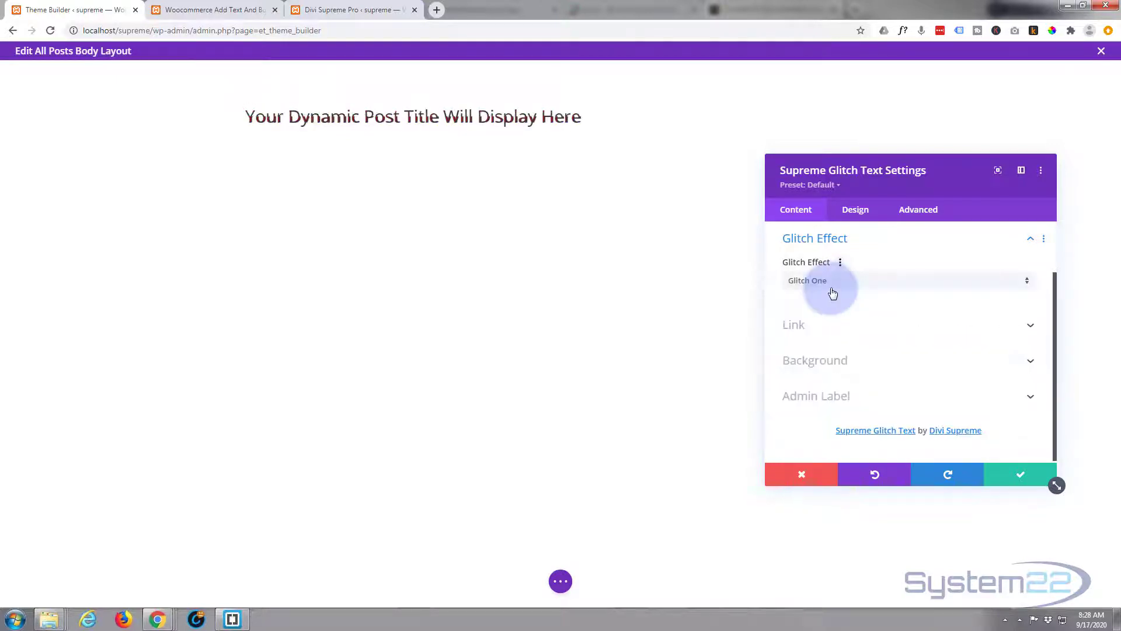
- Centre the dynamic title and style its text in purple #8300e9 at a size of 41px
left_click(858, 215)
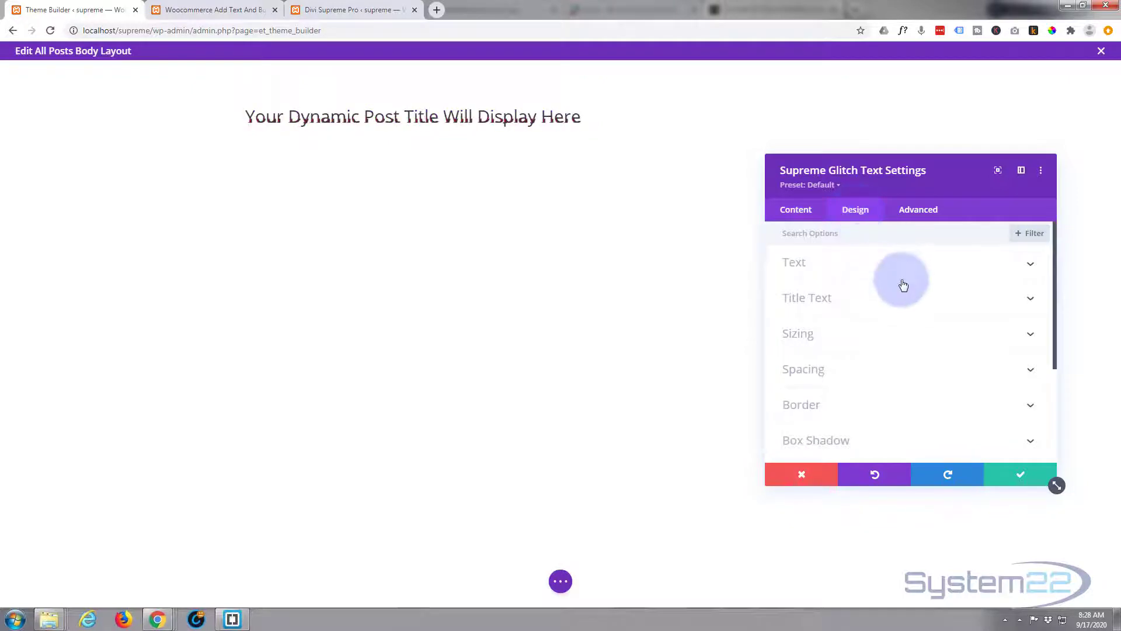
left_click(887, 269)
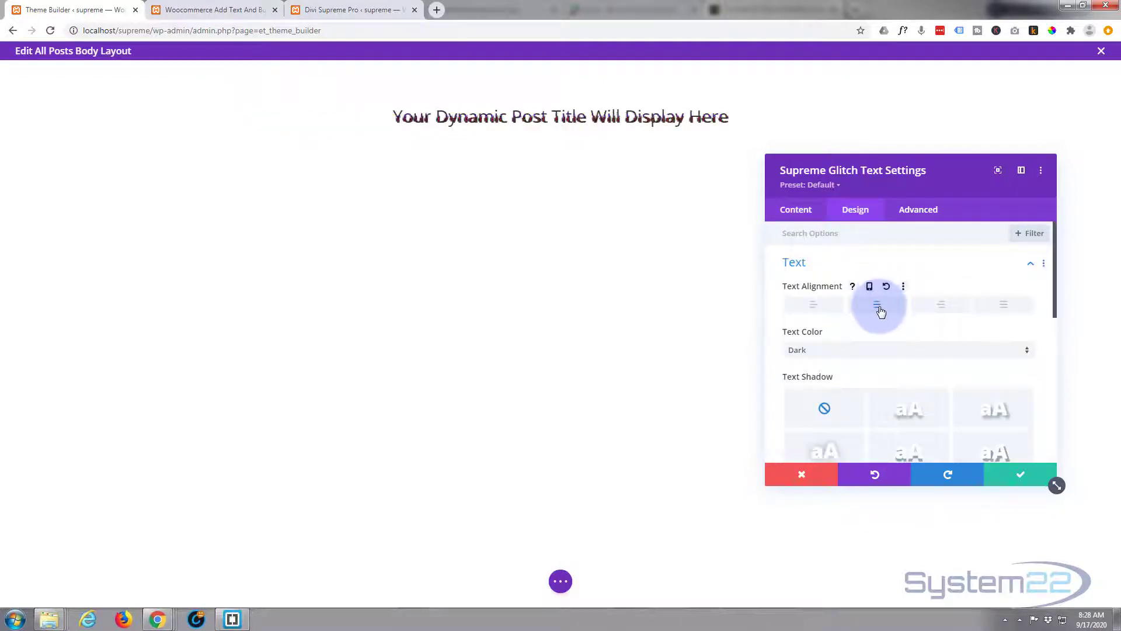
scroll(881, 311, "down", 5)
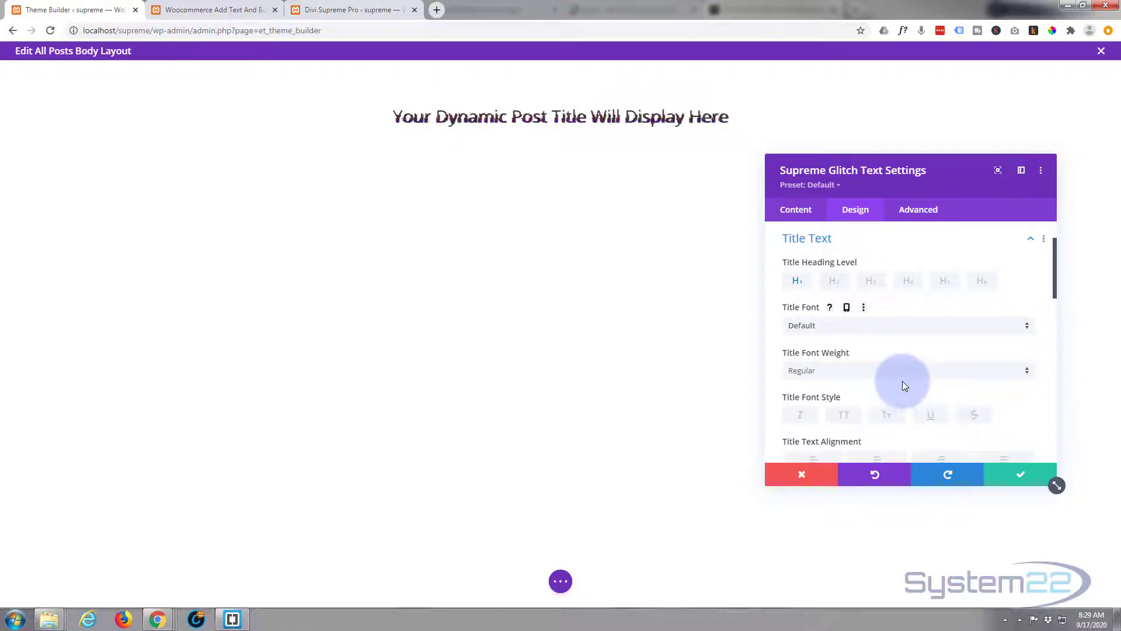
scroll(902, 381, "down", 3)
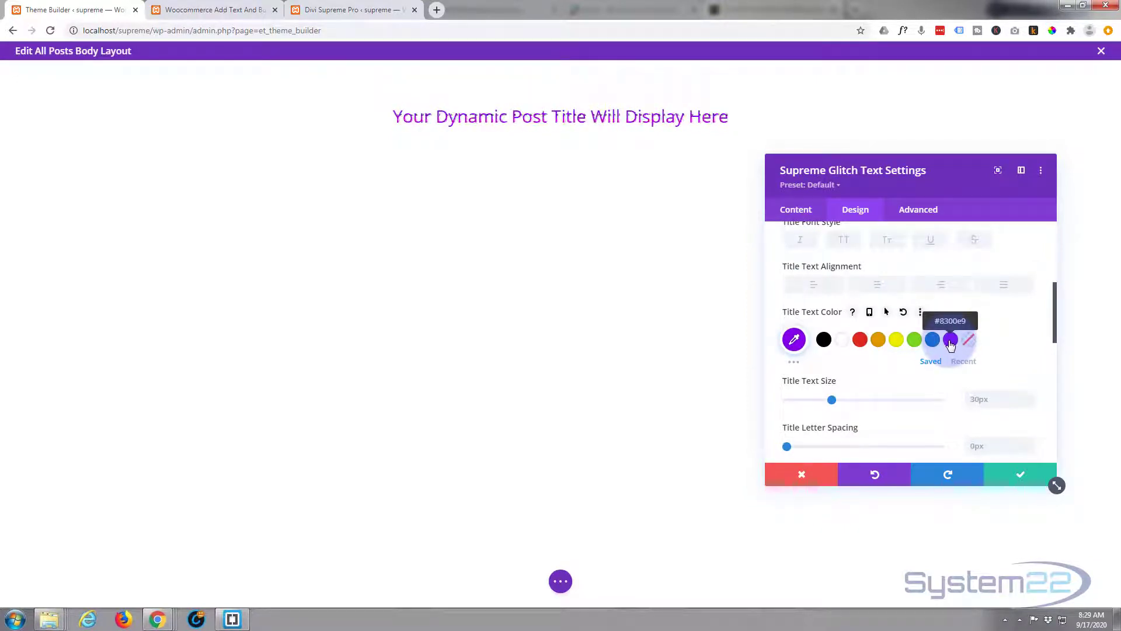
left_click_drag(833, 399, 849, 399)
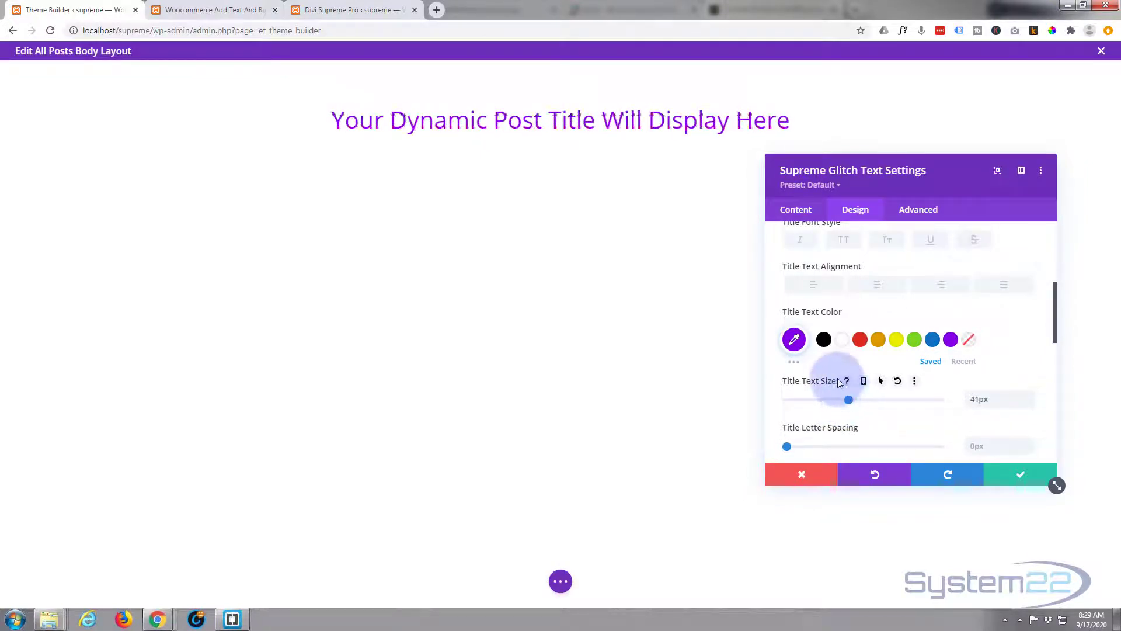
- Set the title font weight to Bold and save the Supreme Glitch Text settings
scroll(824, 299, "up", 1)
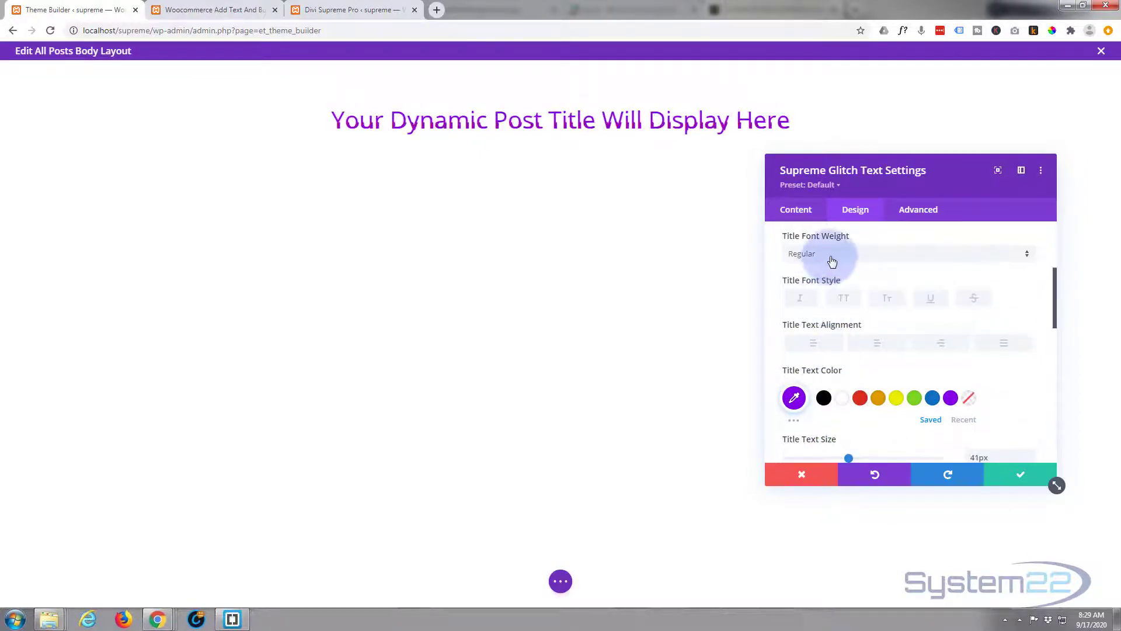
left_click(833, 261)
left_click(822, 326)
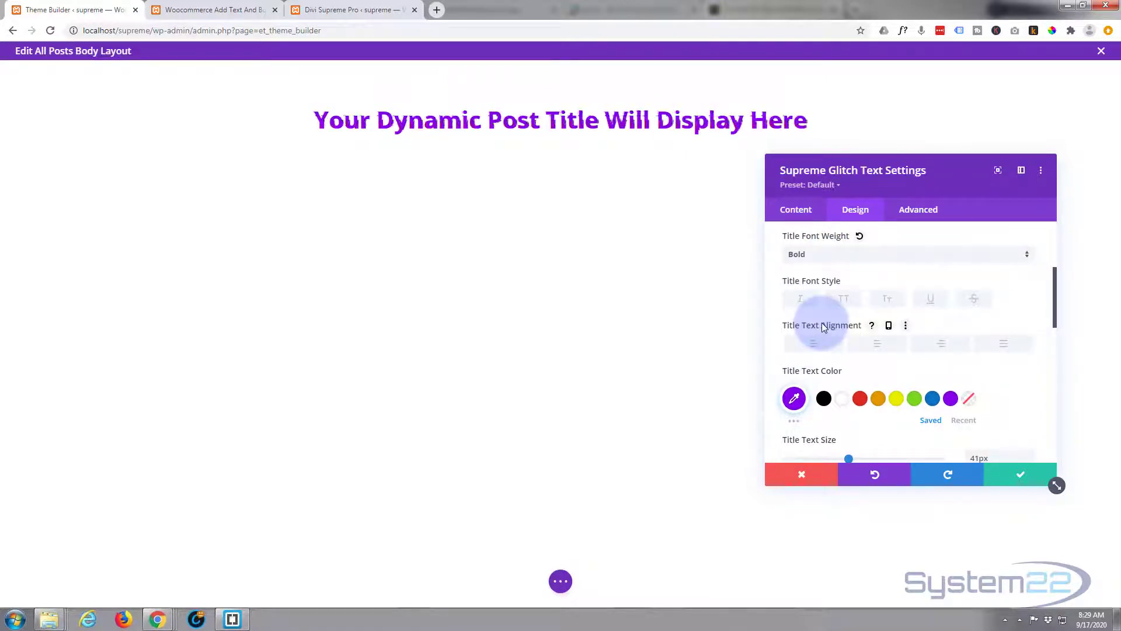
left_click(1023, 478)
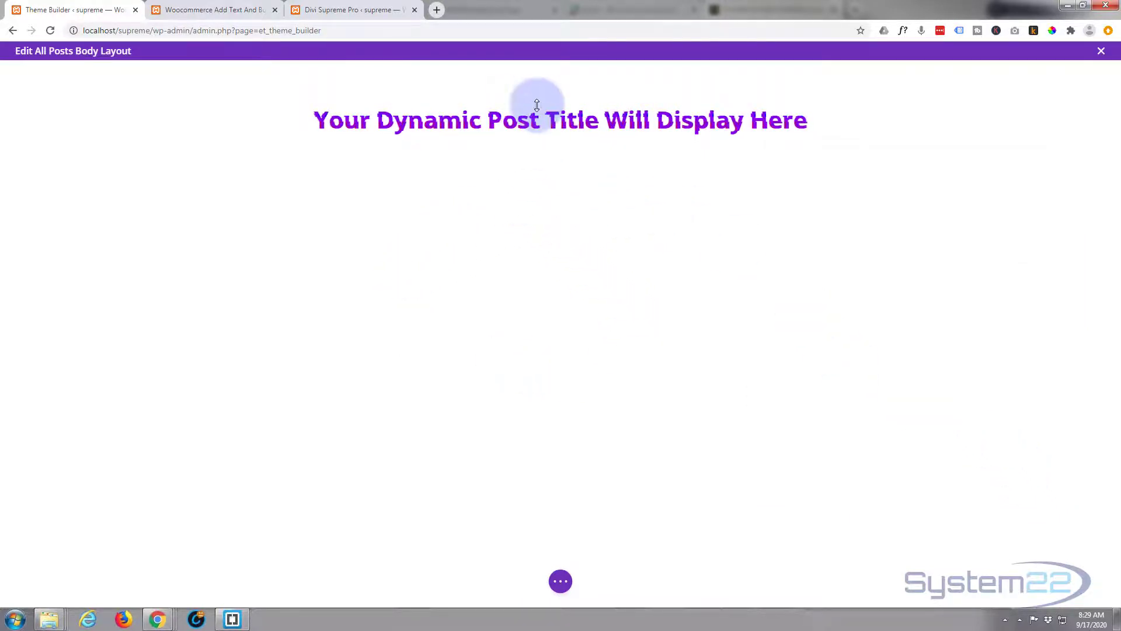
- Add a Post Content module below the glitch title in the same row
mouse_move(536, 114)
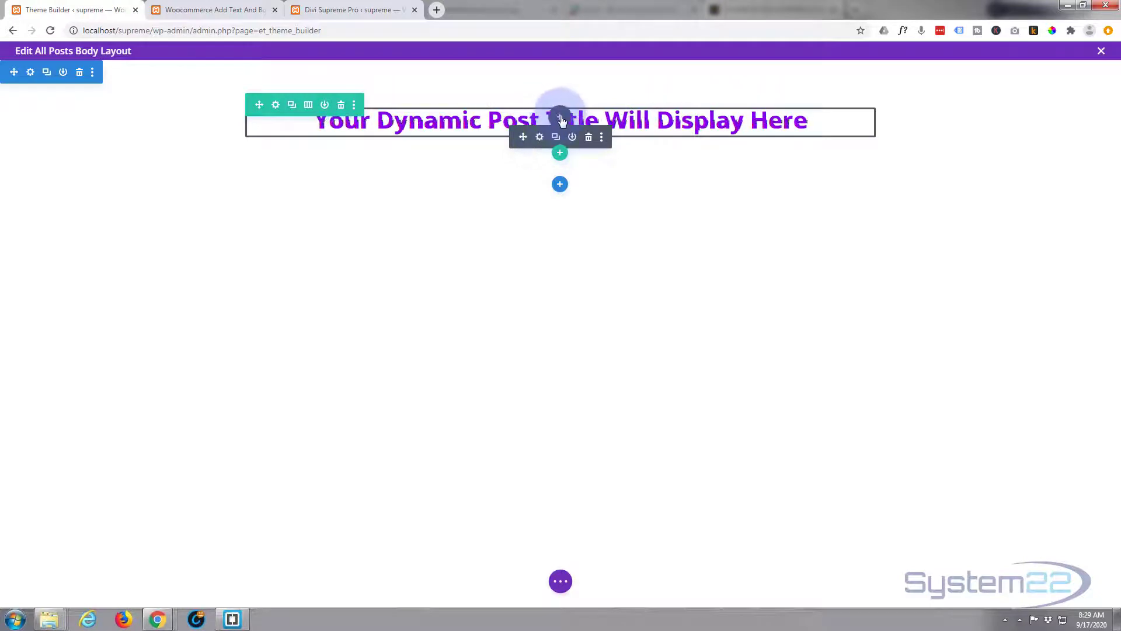
left_click(560, 118)
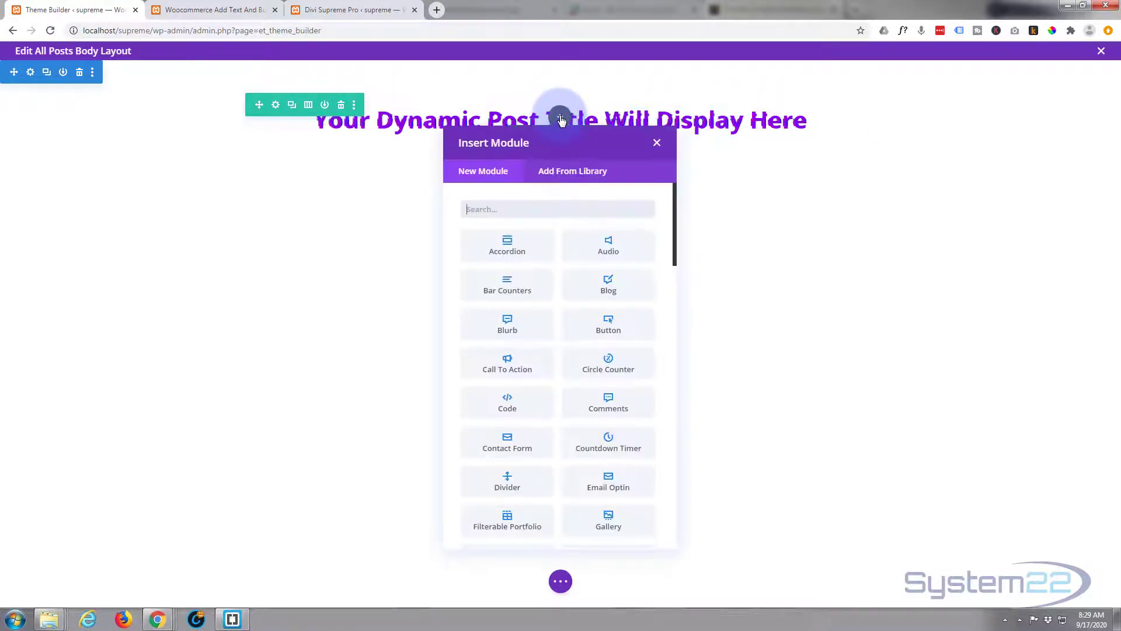
scroll(589, 333, "down", 1)
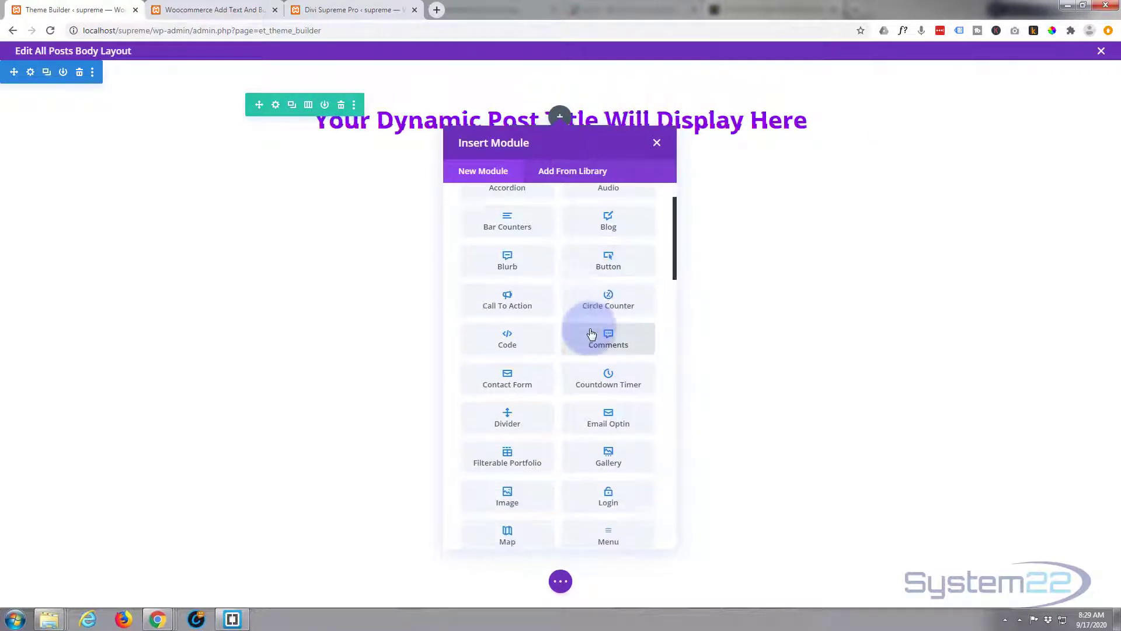
scroll(589, 331, "down", 3)
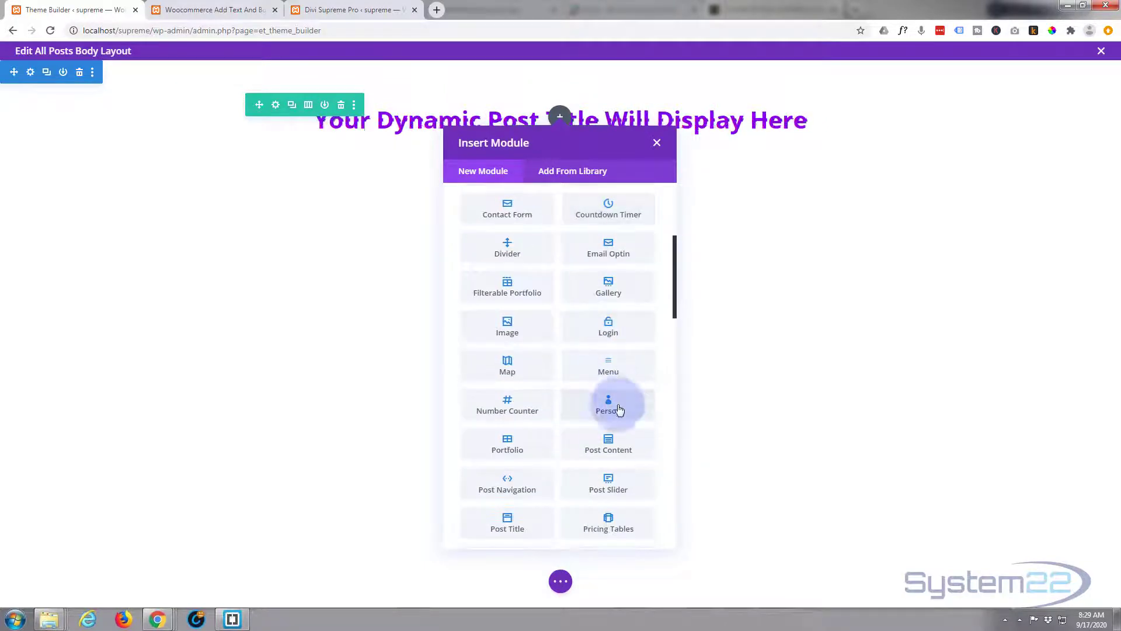
left_click(611, 442)
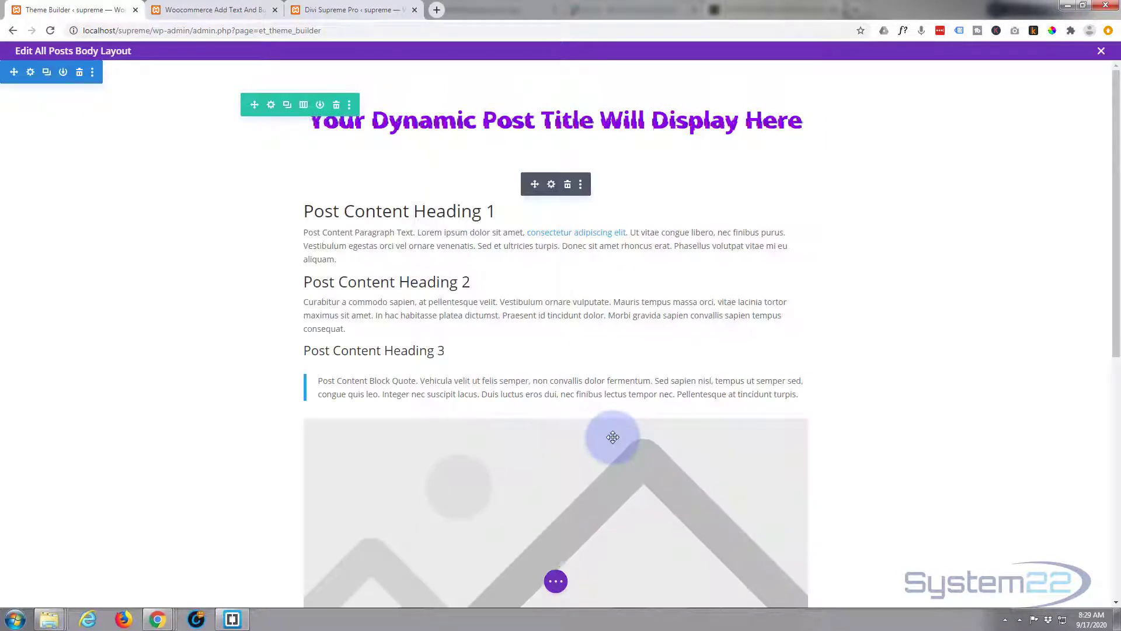
- Set the Post Content module's text colour to white (#ffffff)
left_click(552, 186)
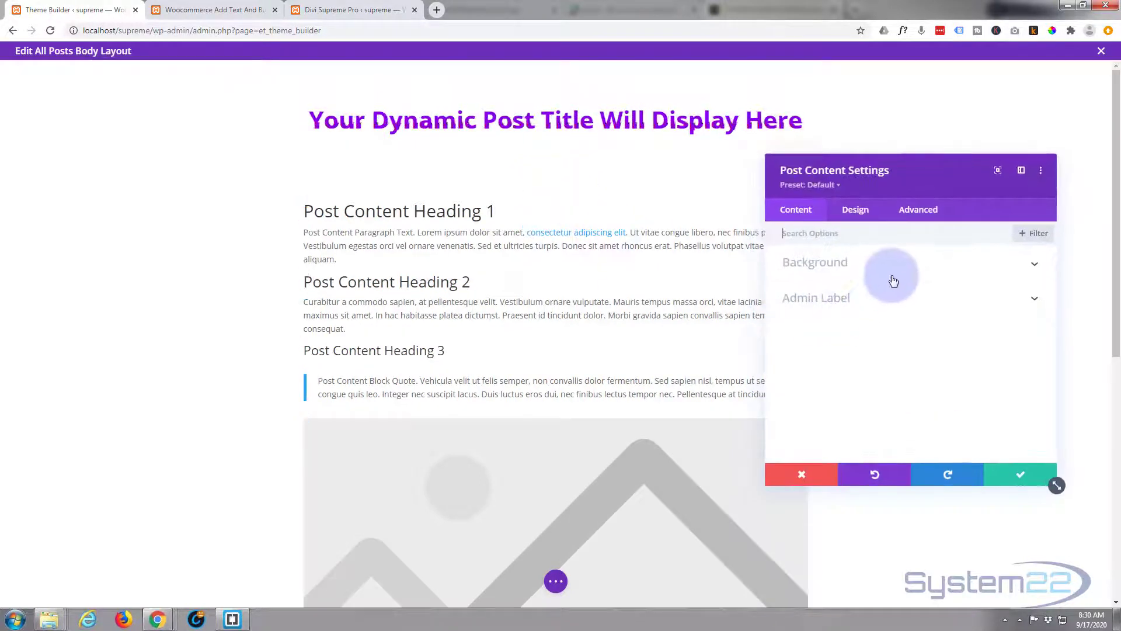
left_click(856, 211)
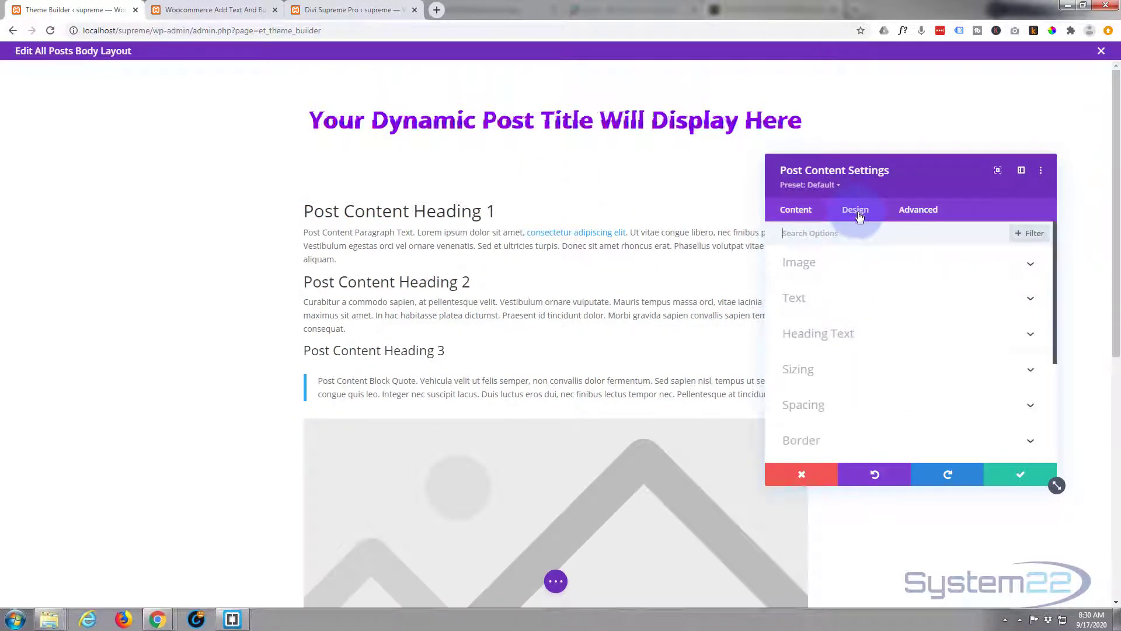
left_click(877, 301)
scroll(876, 301, "down", 2)
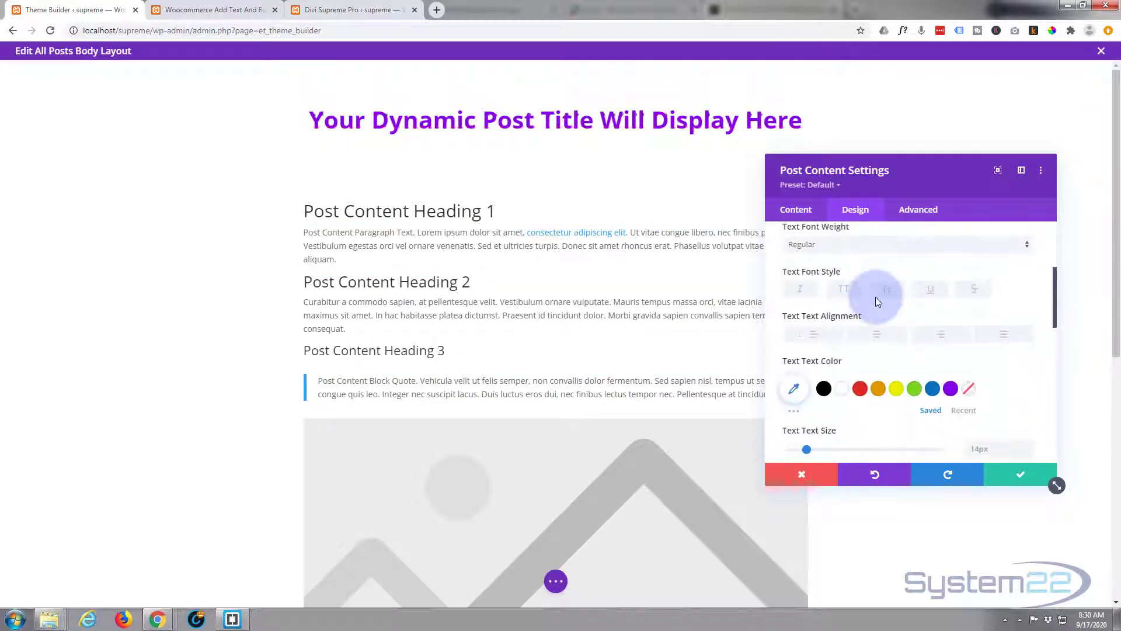
scroll(874, 297, "down", 2)
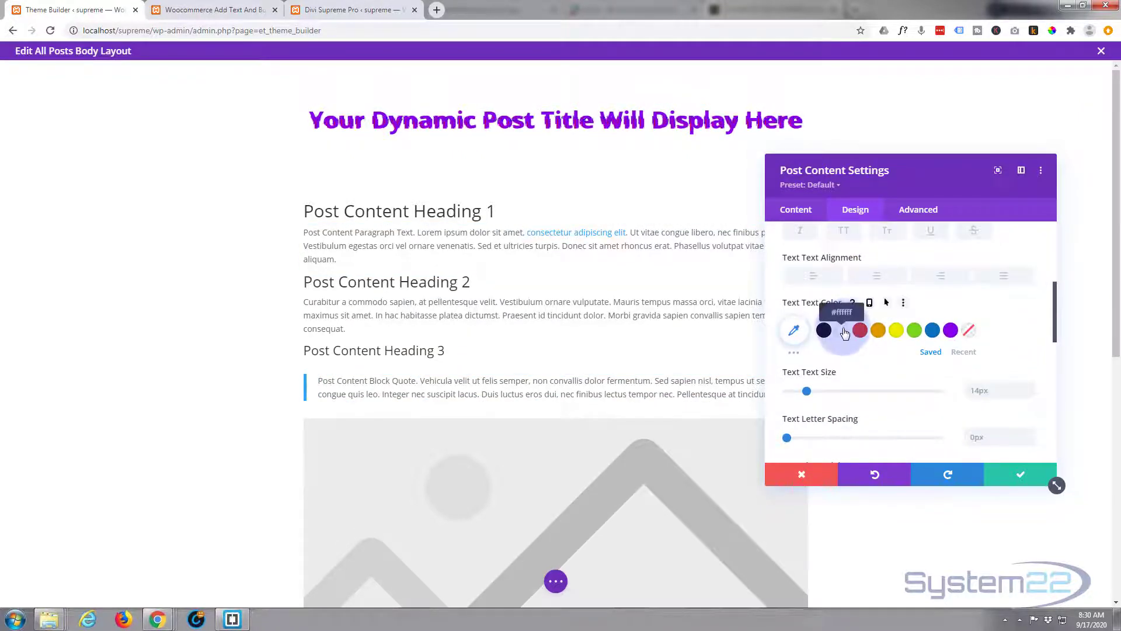
left_click(843, 331)
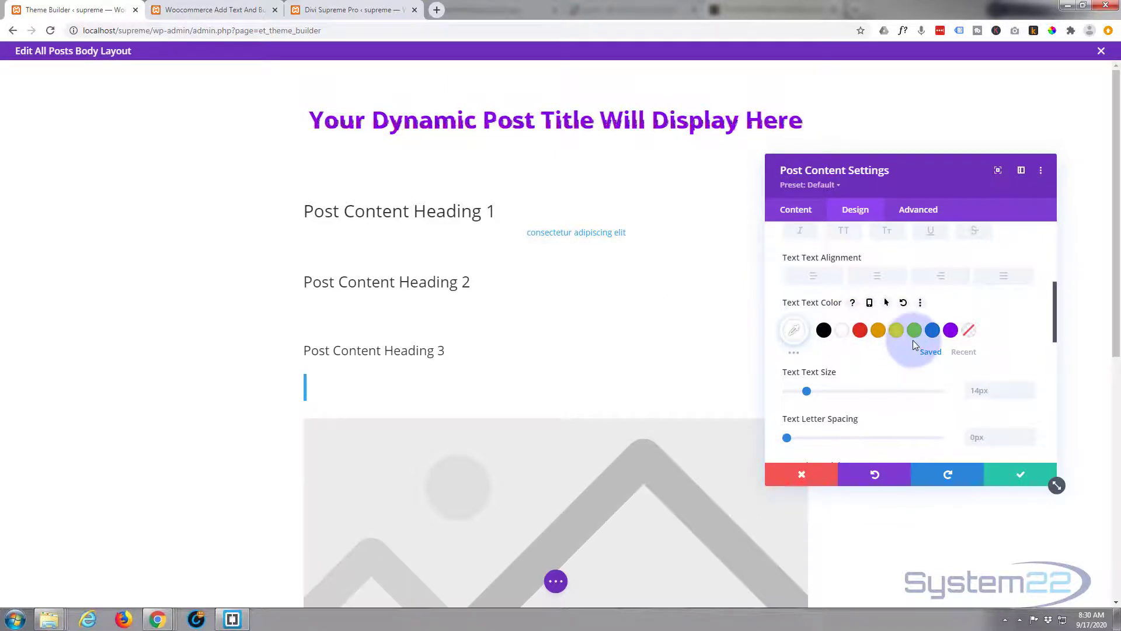
scroll(892, 346, "up", 1)
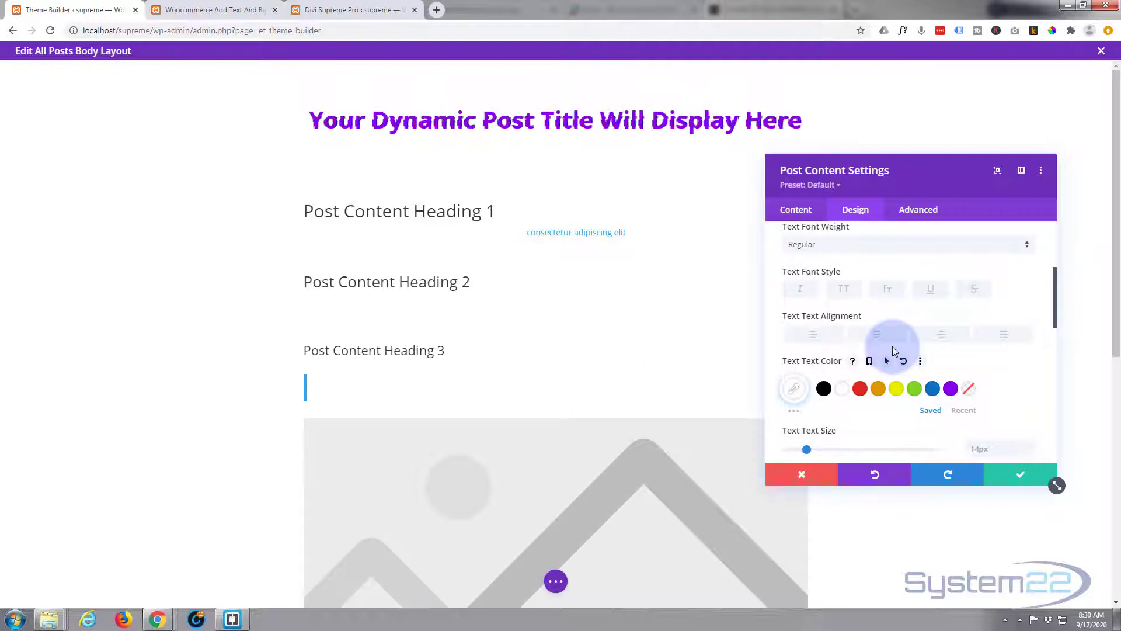
scroll(892, 346, "down", 5)
scroll(891, 351, "down", 2)
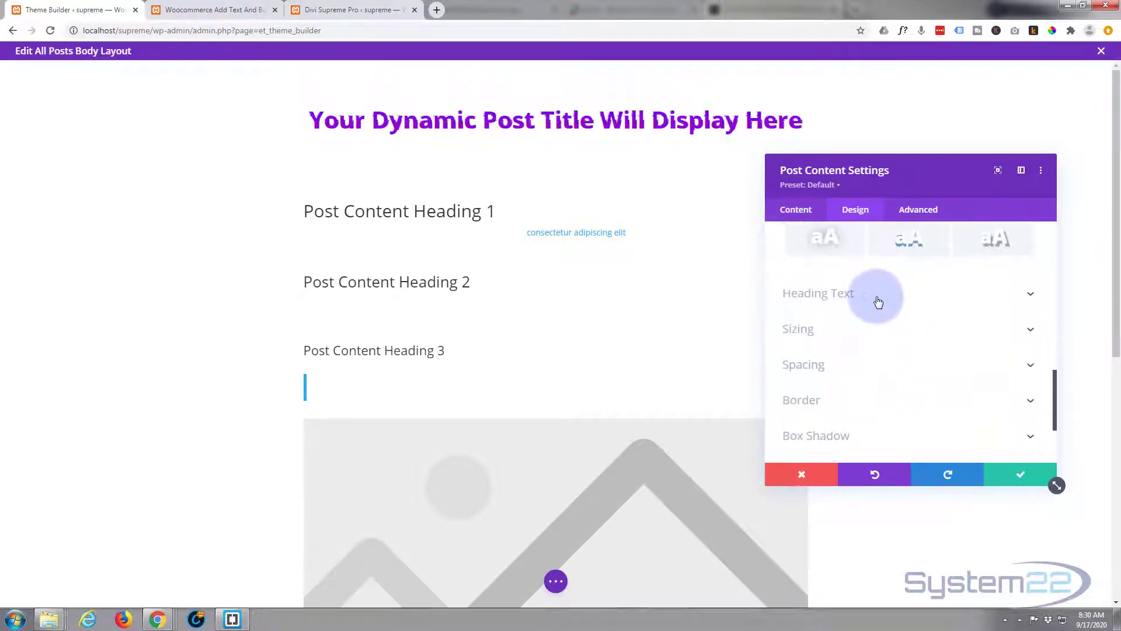
- Set the Post Content module's H1 heading text to purple #8300e9 with a Semi Bold font weight
left_click(876, 295)
left_click(801, 269)
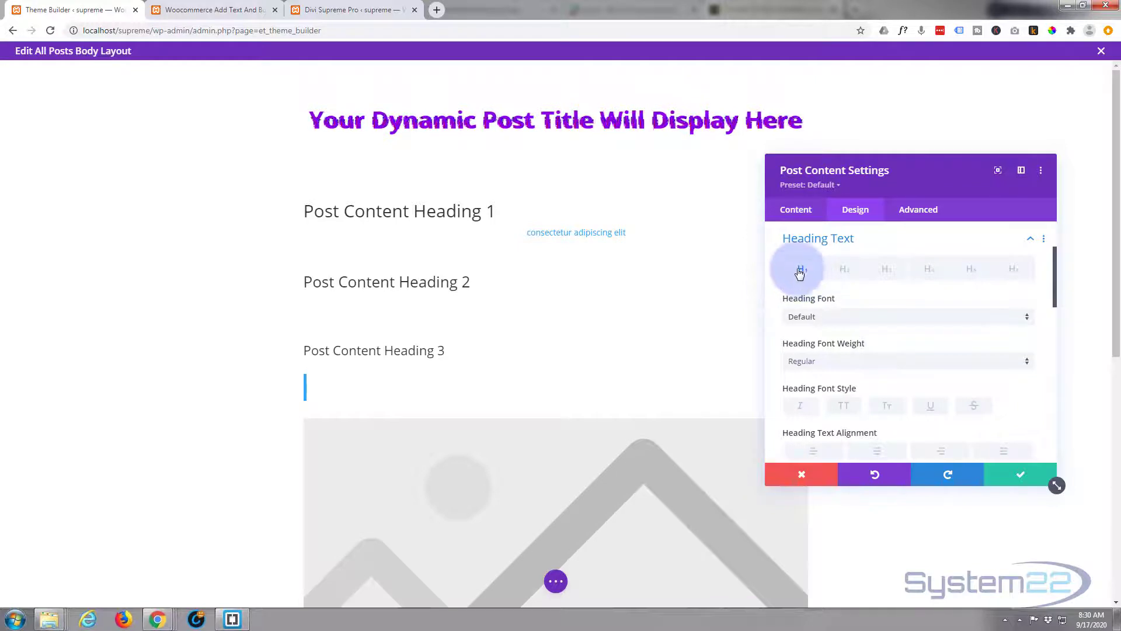
scroll(814, 358, "down", 2)
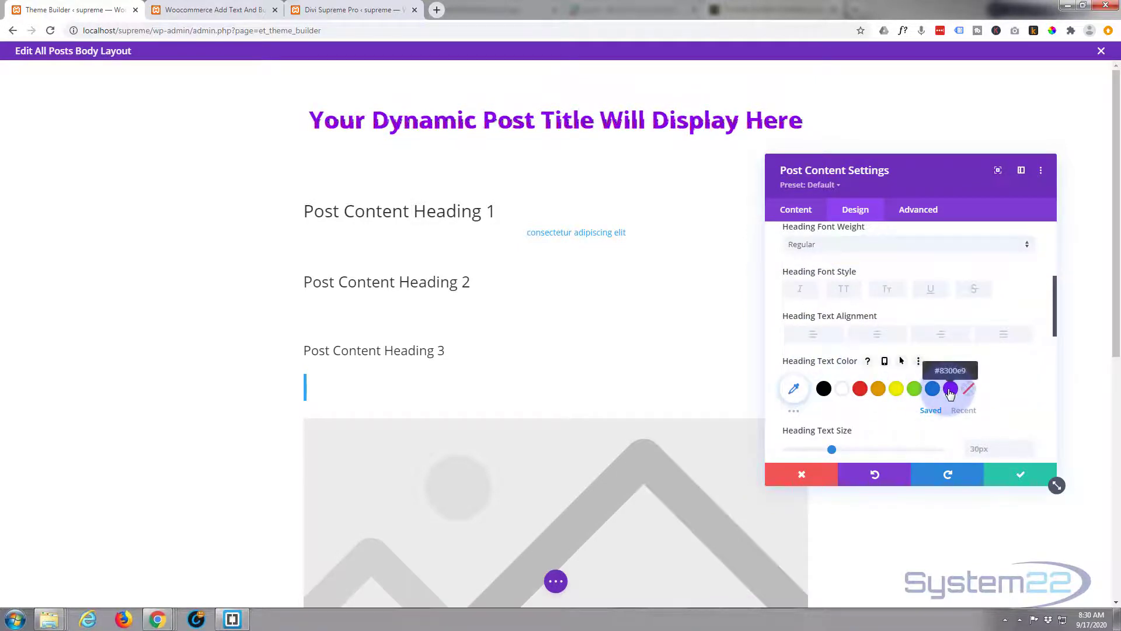
scroll(876, 380, "up", 1)
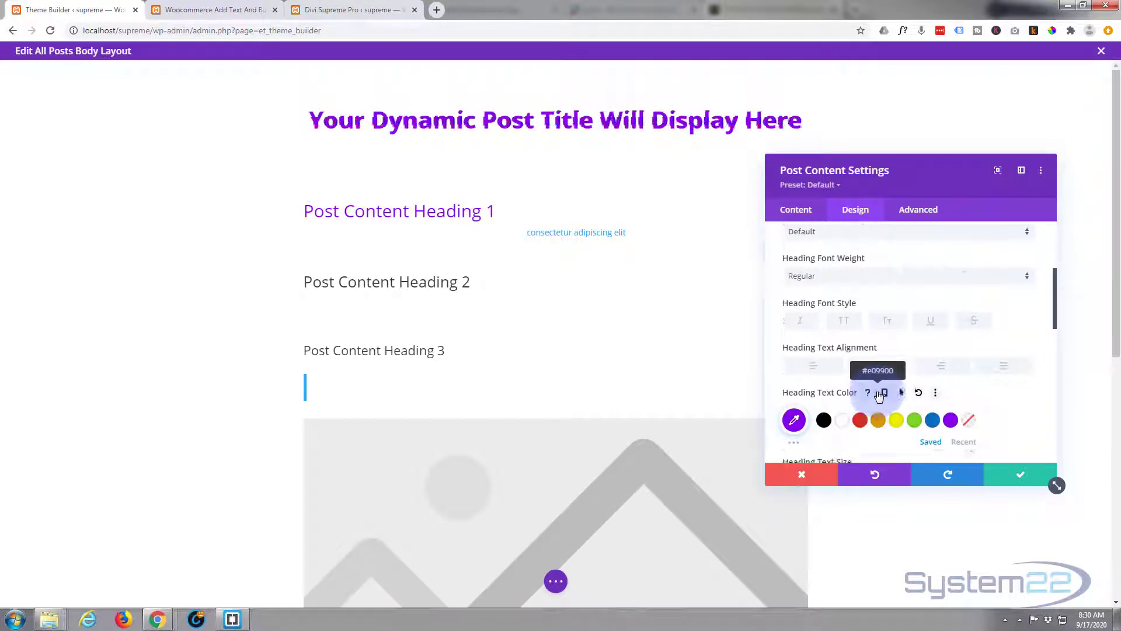
left_click(849, 305)
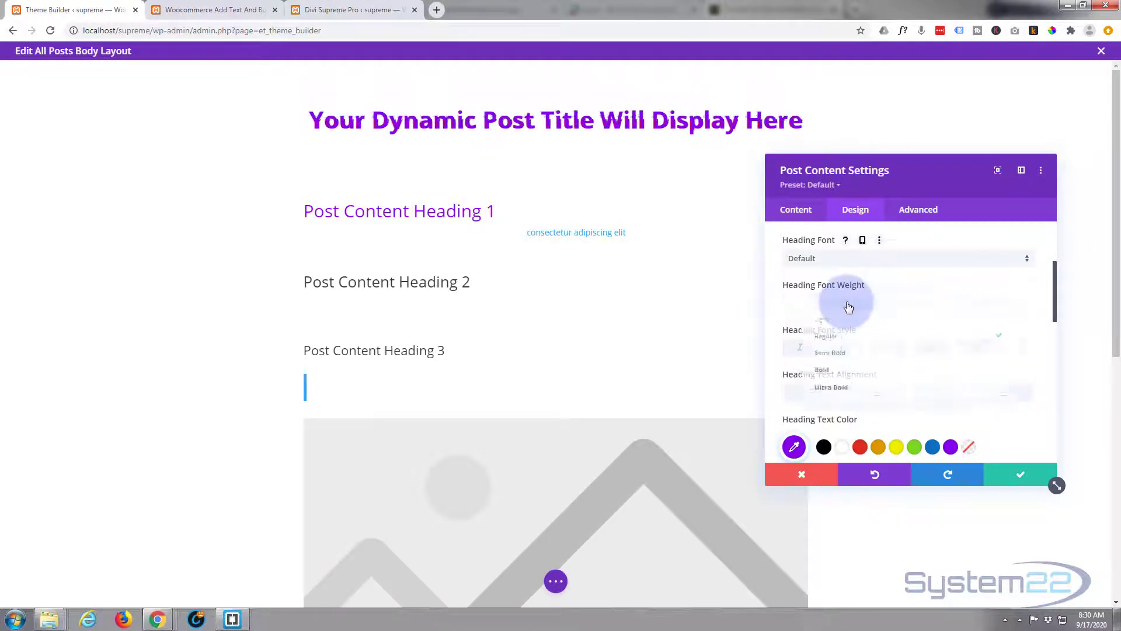
left_click(842, 354)
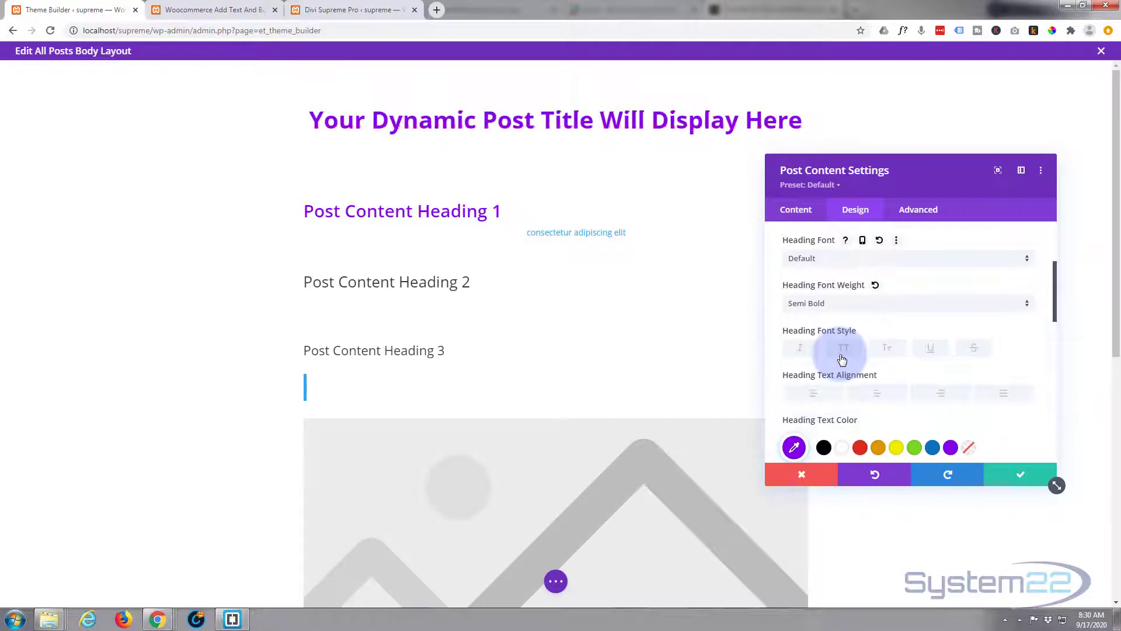
- Copy the H1 heading text styles and paste them onto the H2 and H3 headings
scroll(842, 362, "up", 3)
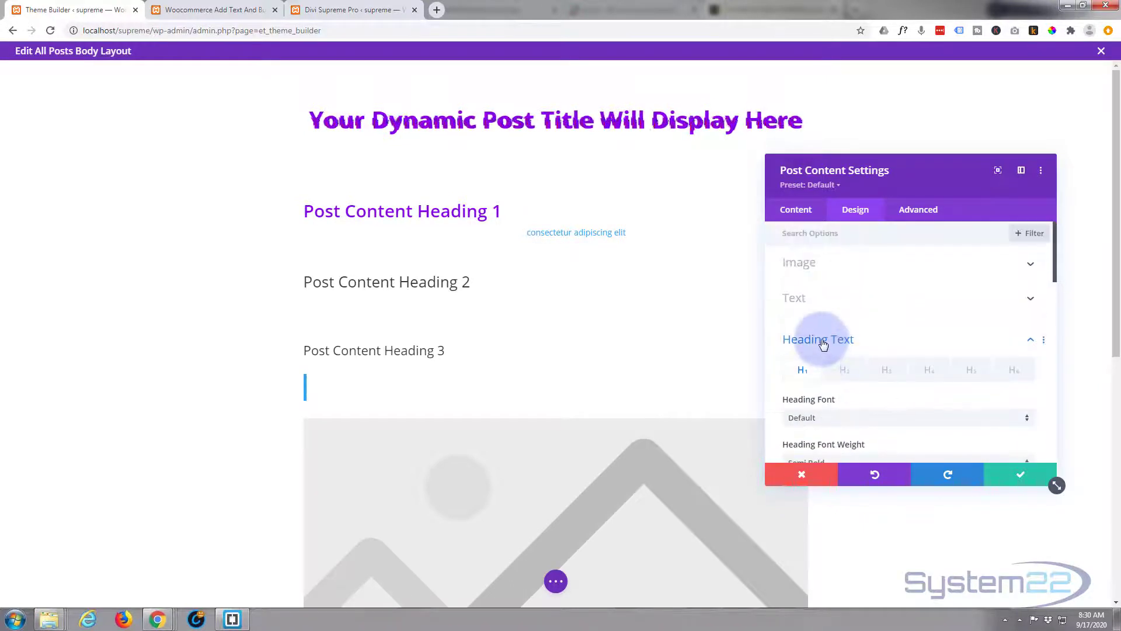
scroll(824, 344, "down", 1)
scroll(820, 339, "down", 2)
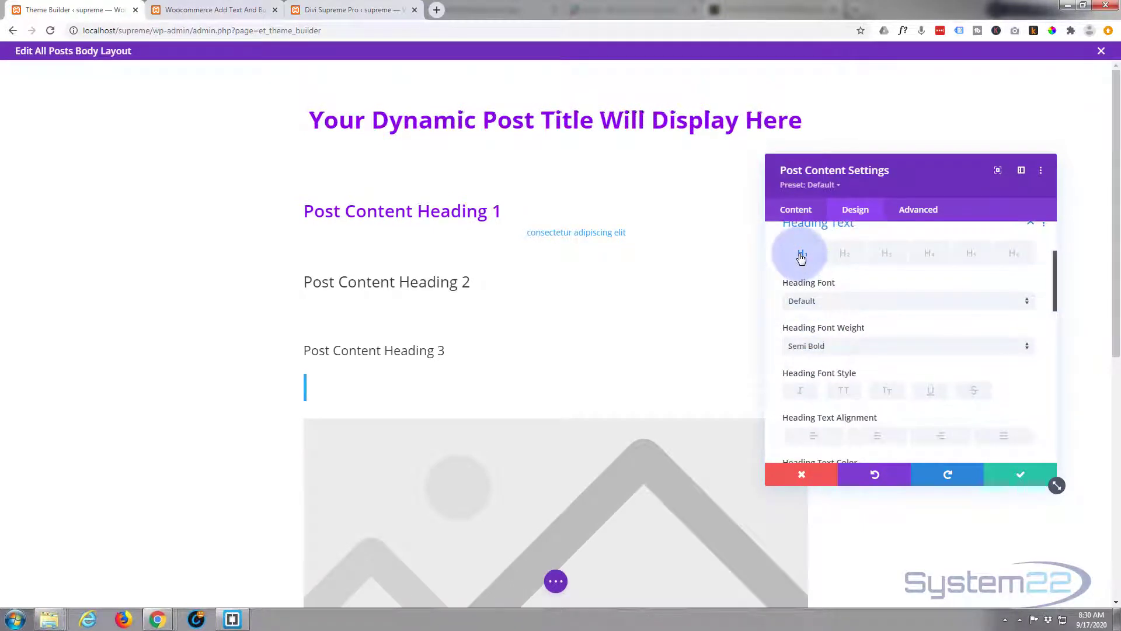
right_click(802, 259)
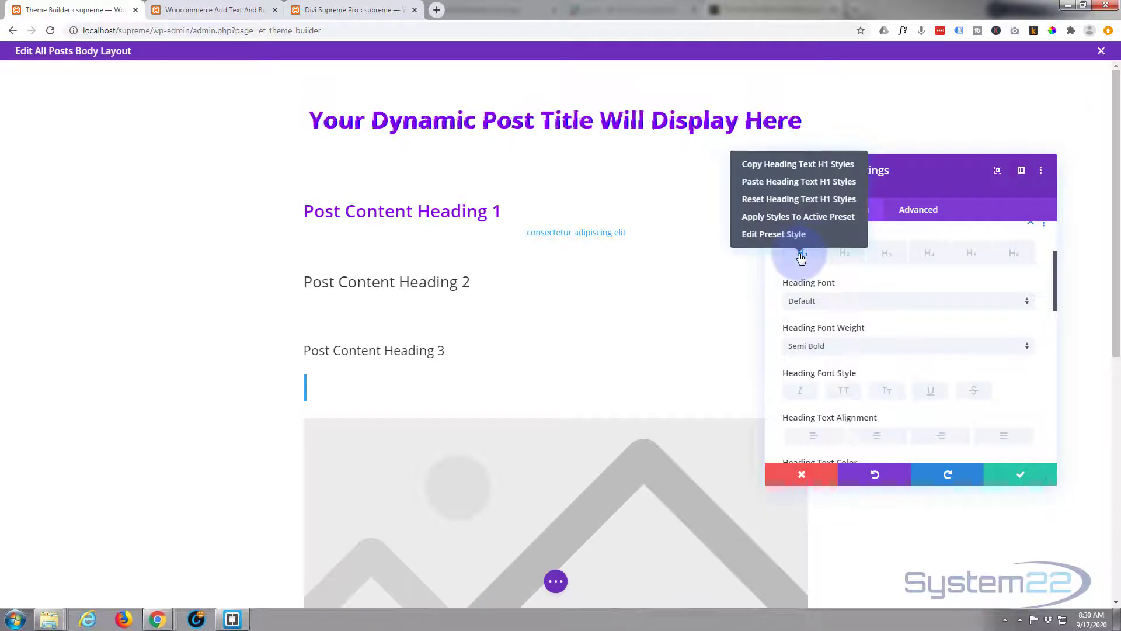
left_click(771, 169)
left_click(848, 258)
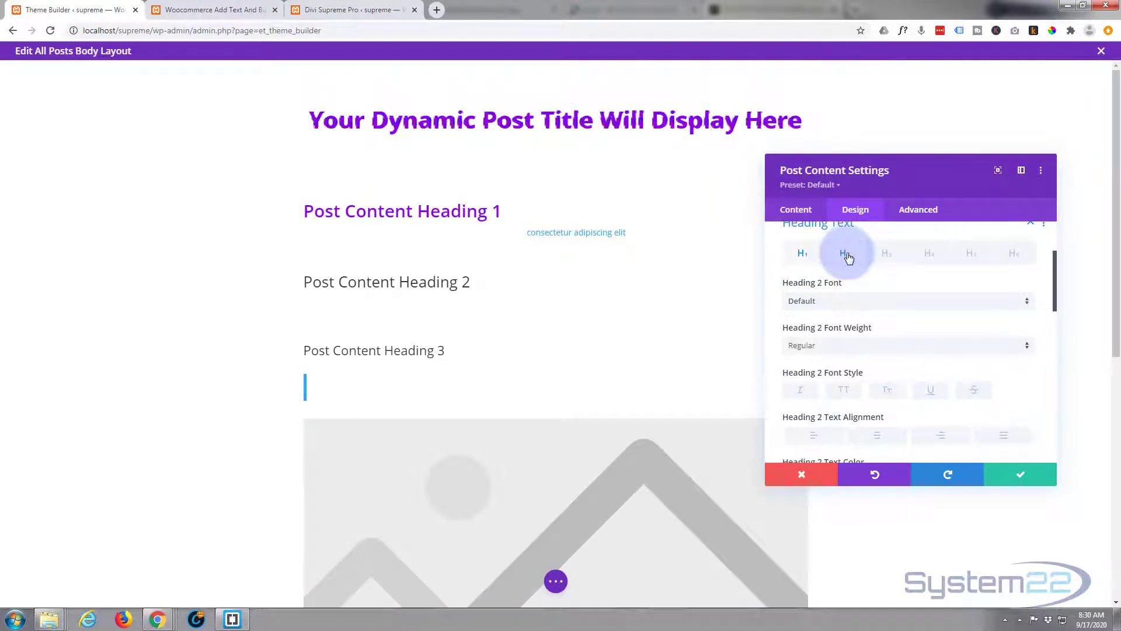
right_click(848, 259)
left_click(820, 182)
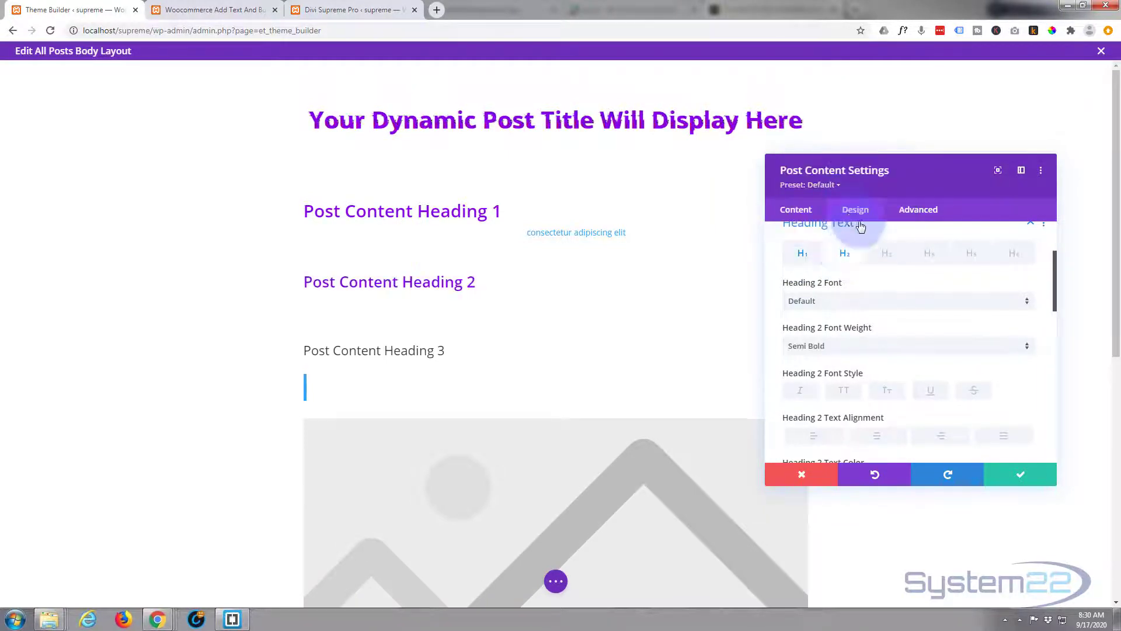
left_click(889, 256)
right_click(889, 256)
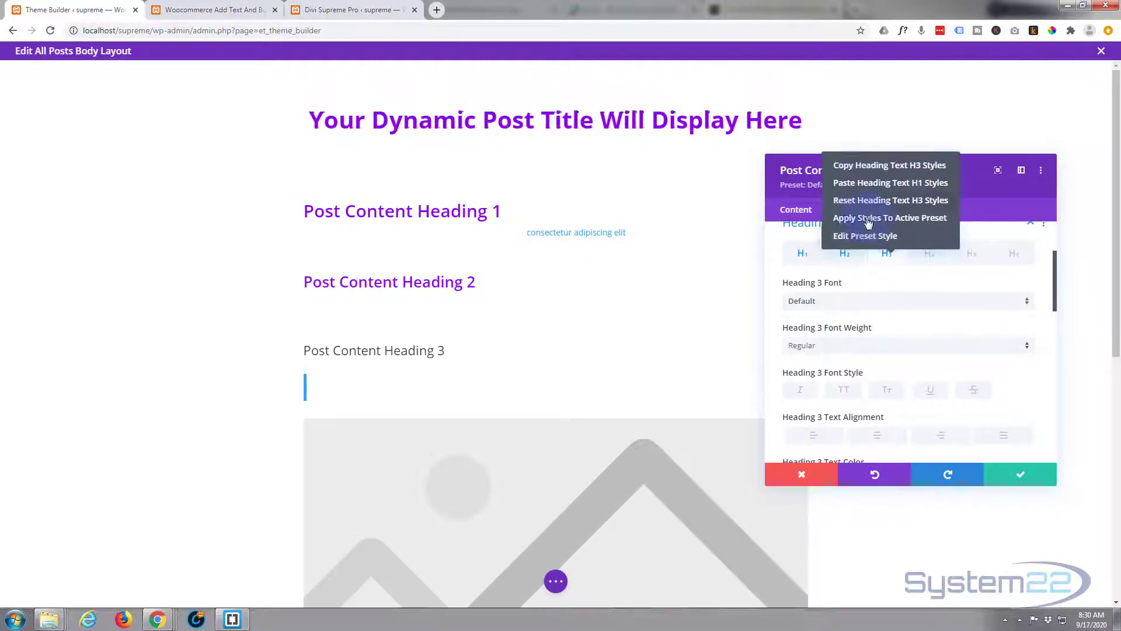
left_click(859, 183)
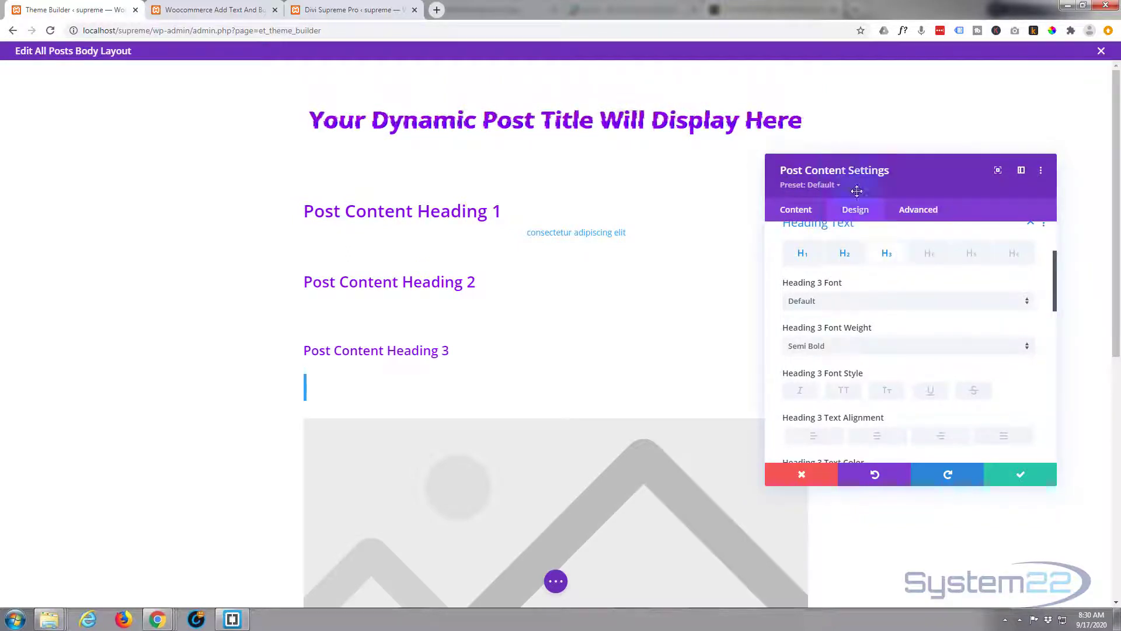
- Paste the copied H1 heading text styles onto the H4, H5 and H6 headings
left_click(929, 255)
right_click(928, 255)
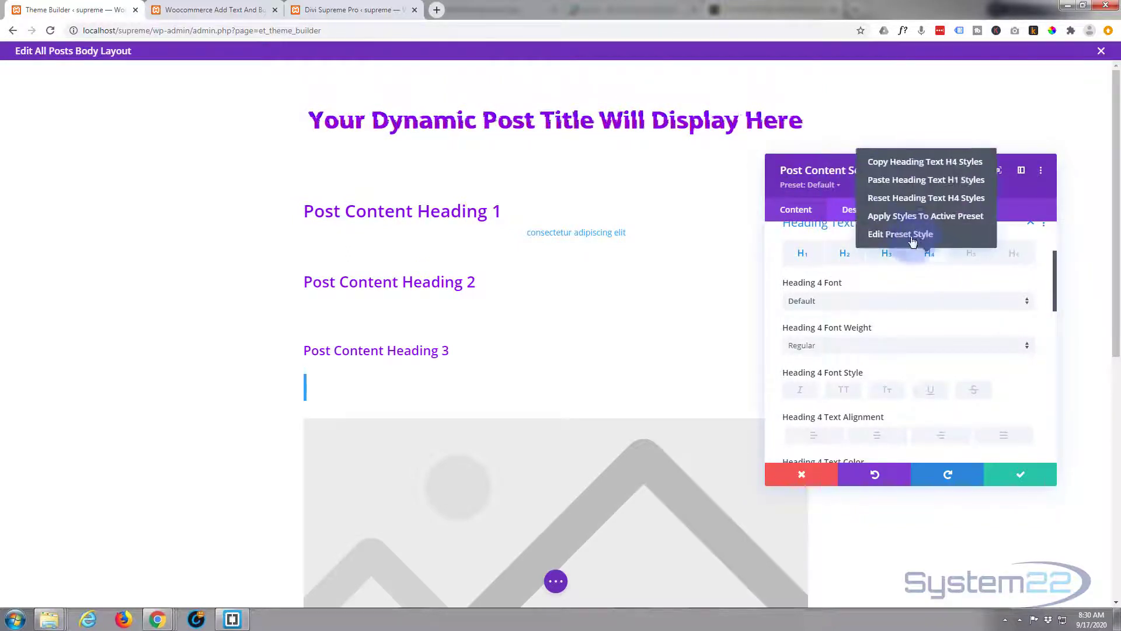
left_click(901, 187)
left_click(970, 258)
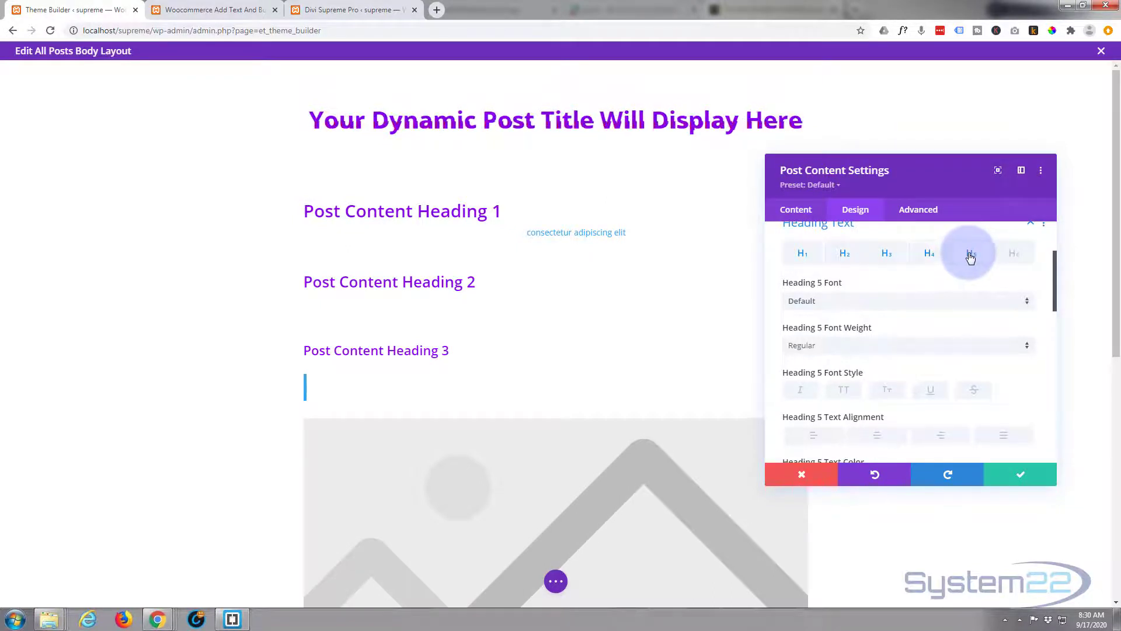
right_click(969, 255)
left_click(921, 182)
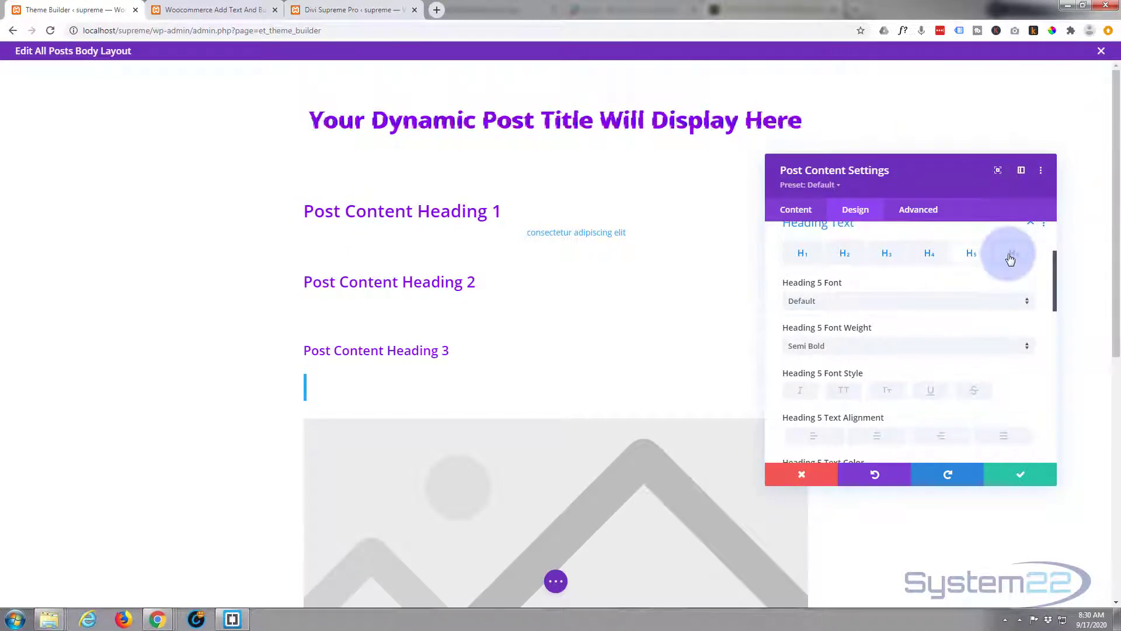
left_click(1011, 258)
right_click(1011, 258)
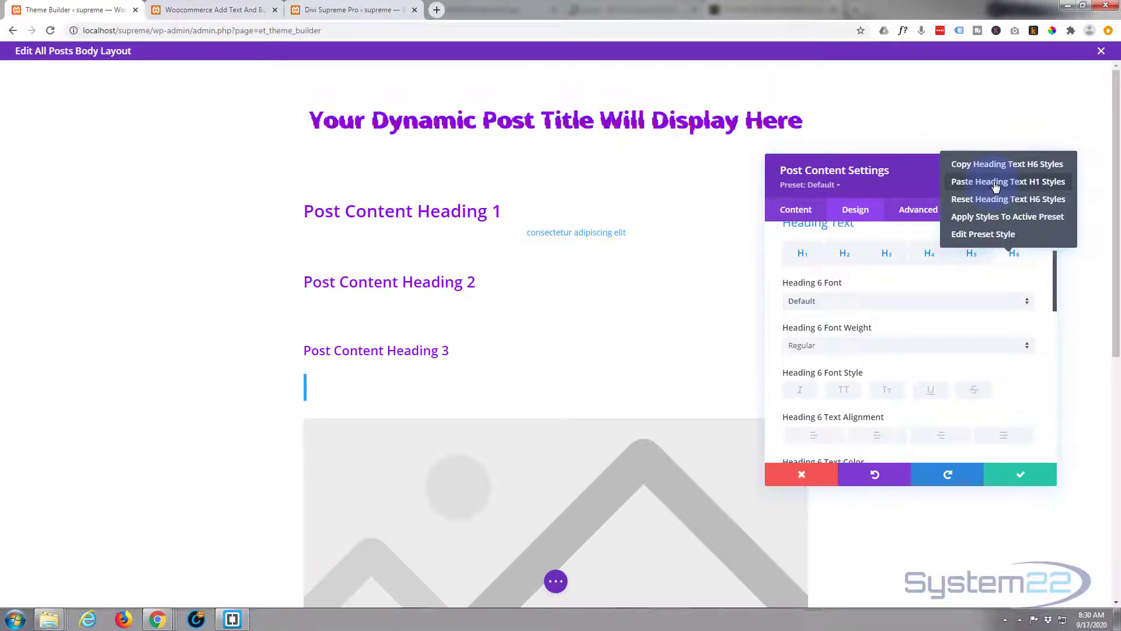
left_click(995, 186)
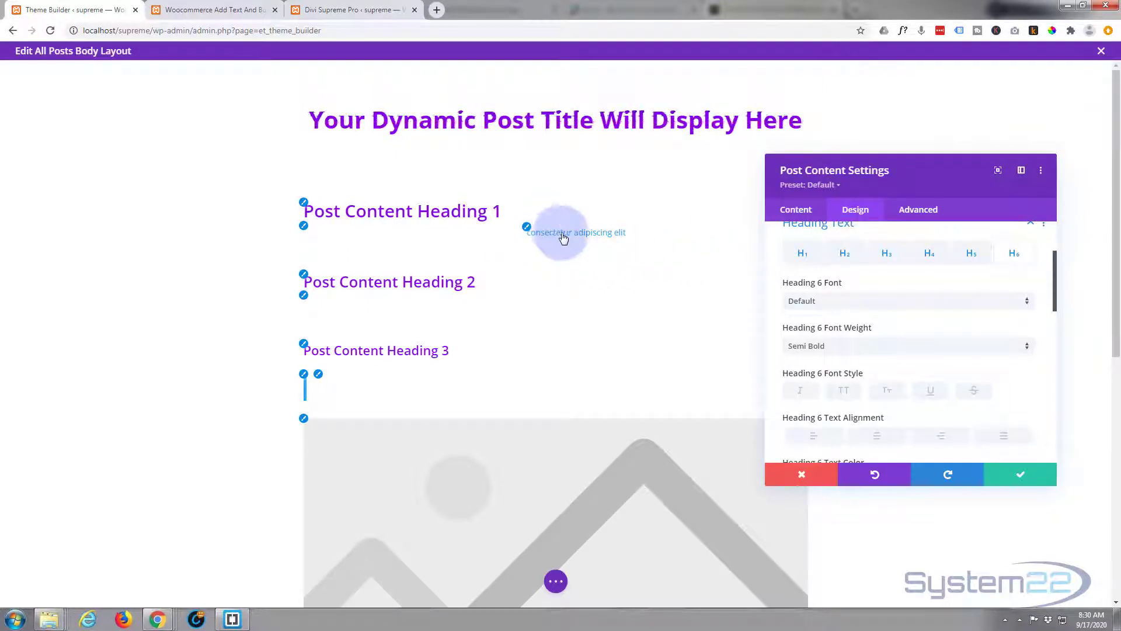
- Set the blockquote text colour to purple #8300e9, save the Post Content settings and reveal the page-level builder controls
left_click(306, 376)
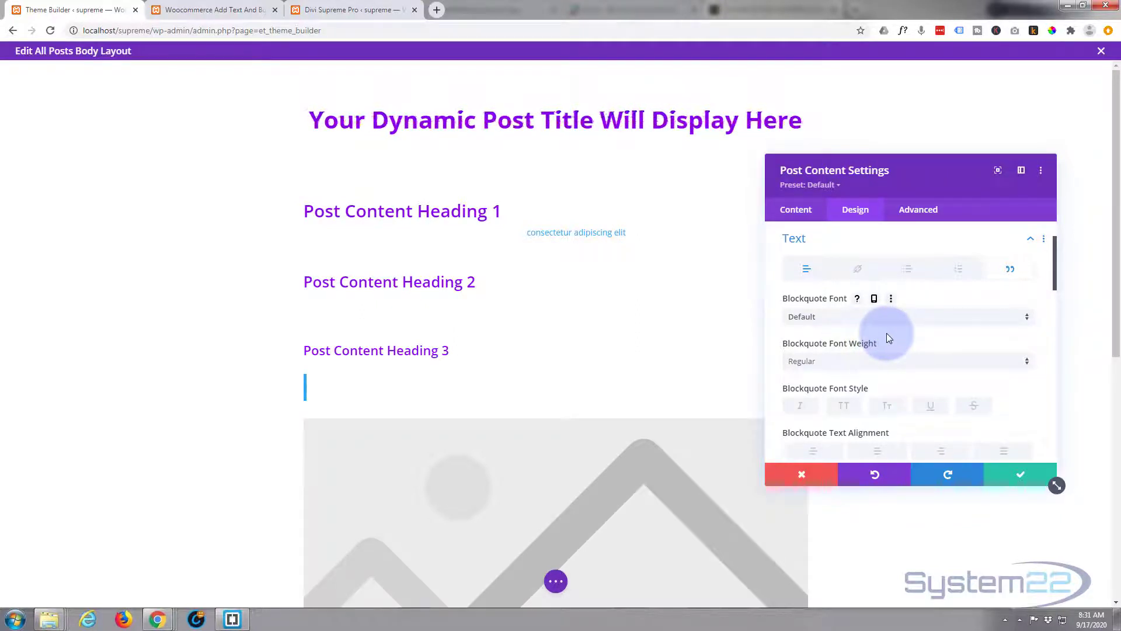
scroll(887, 334, "down", 2)
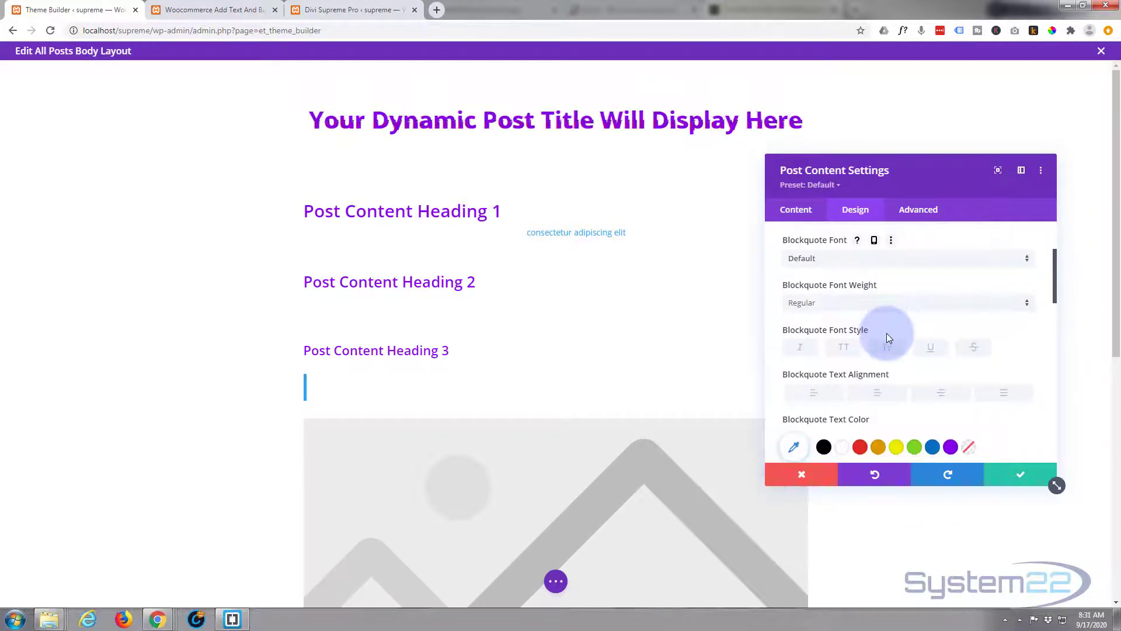
scroll(886, 338, "down", 2)
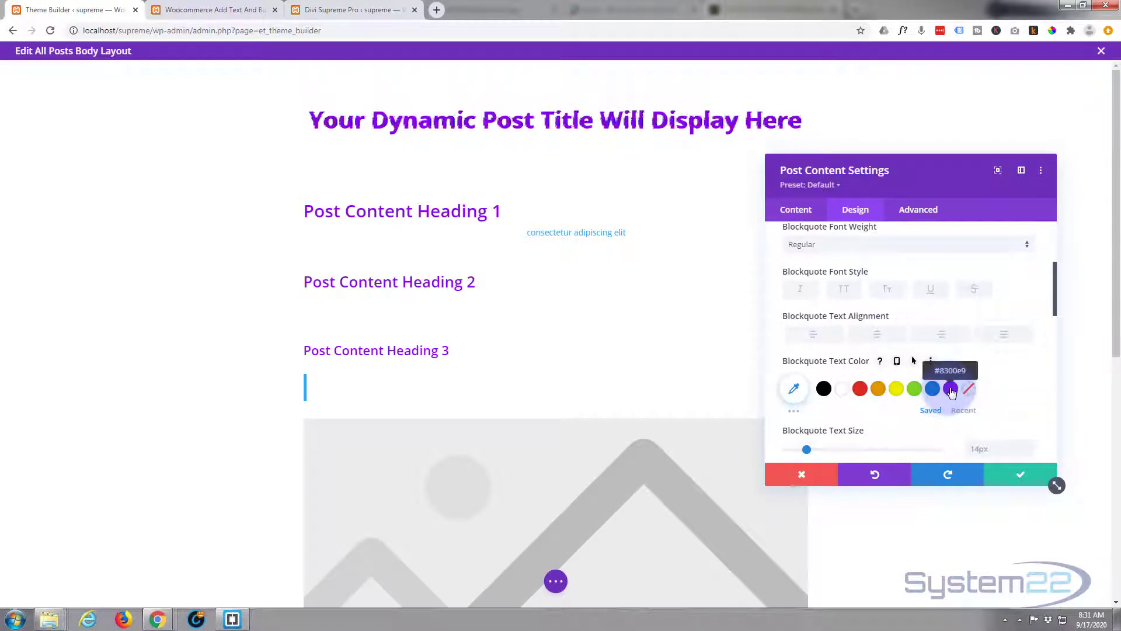
left_click(951, 389)
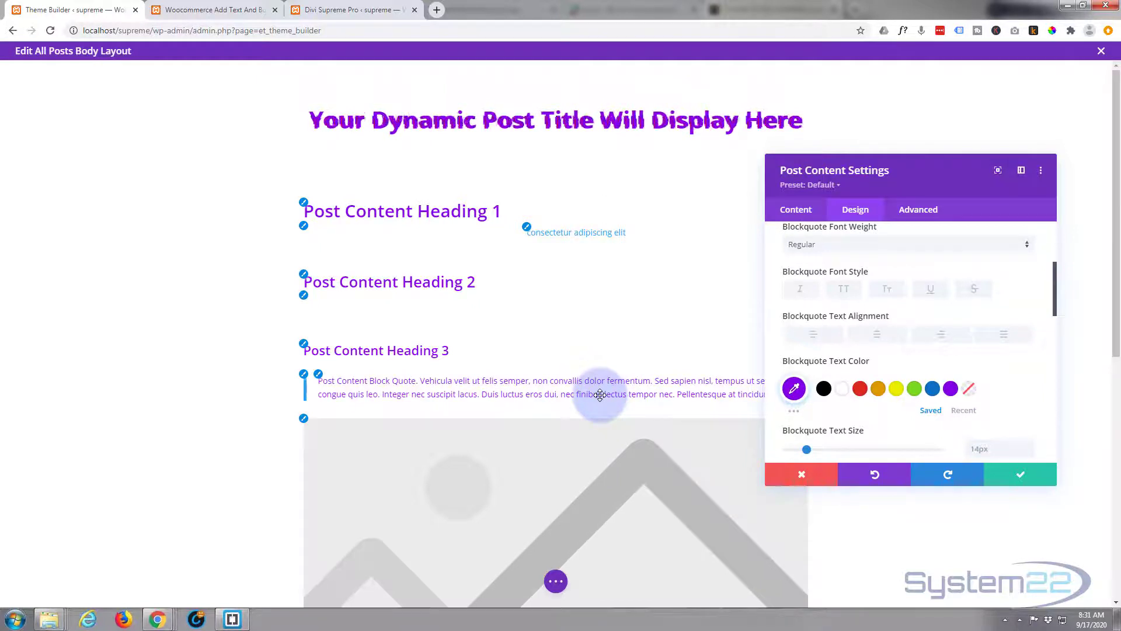
left_click(1019, 473)
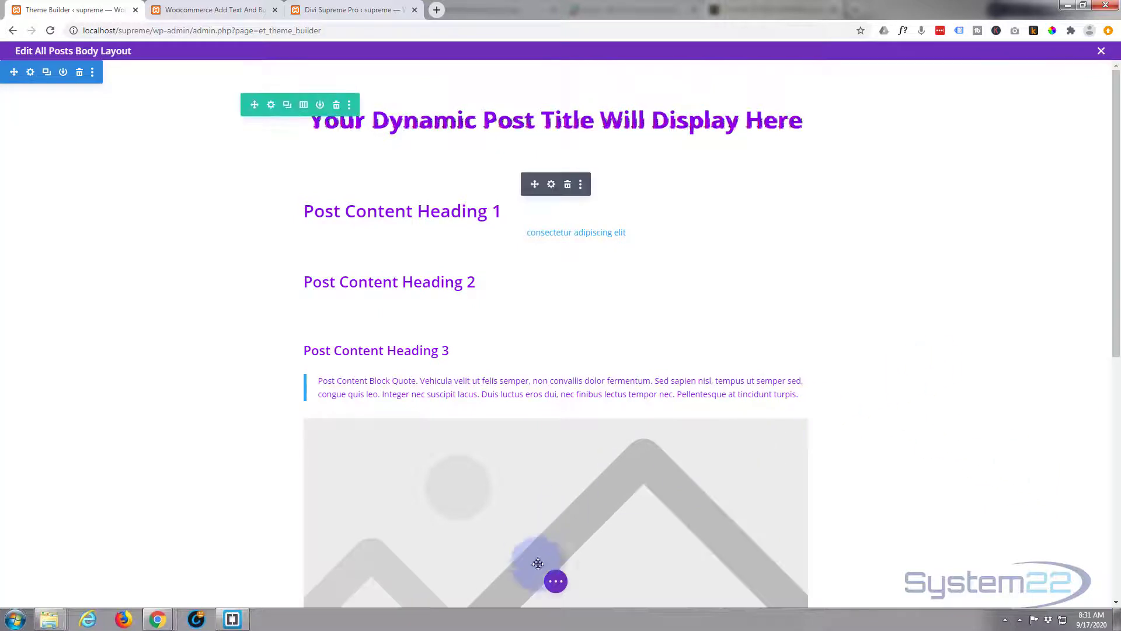
left_click(555, 581)
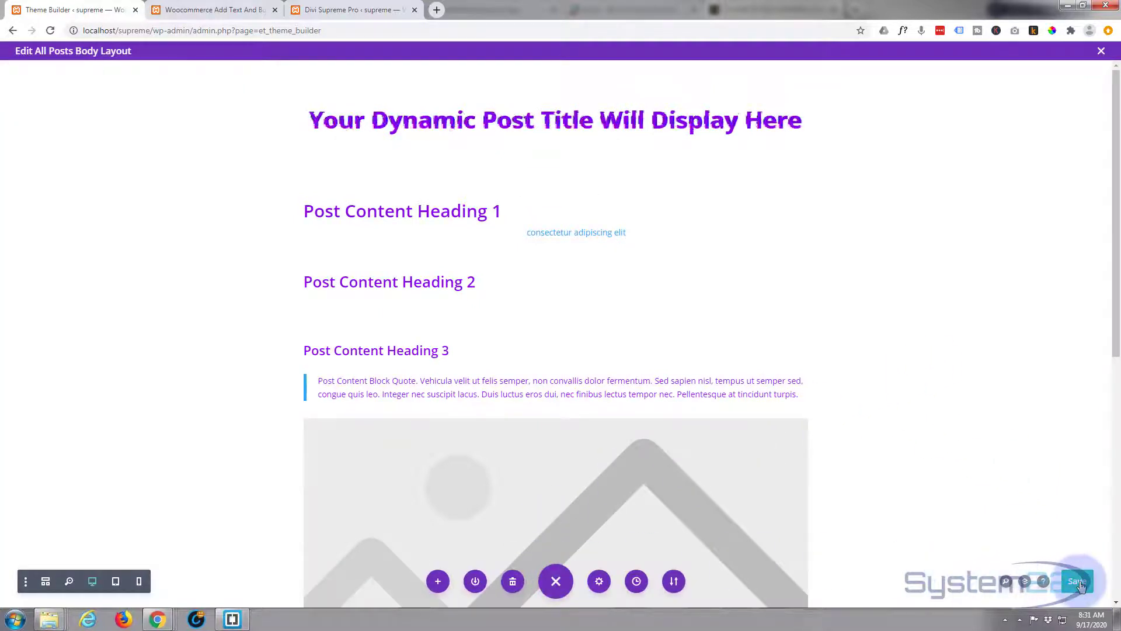
- Add a Supreme Typing module below the Post Content module with the typing effect text "Read More Of Our Blog Posts"
scroll(922, 480, "down", 5)
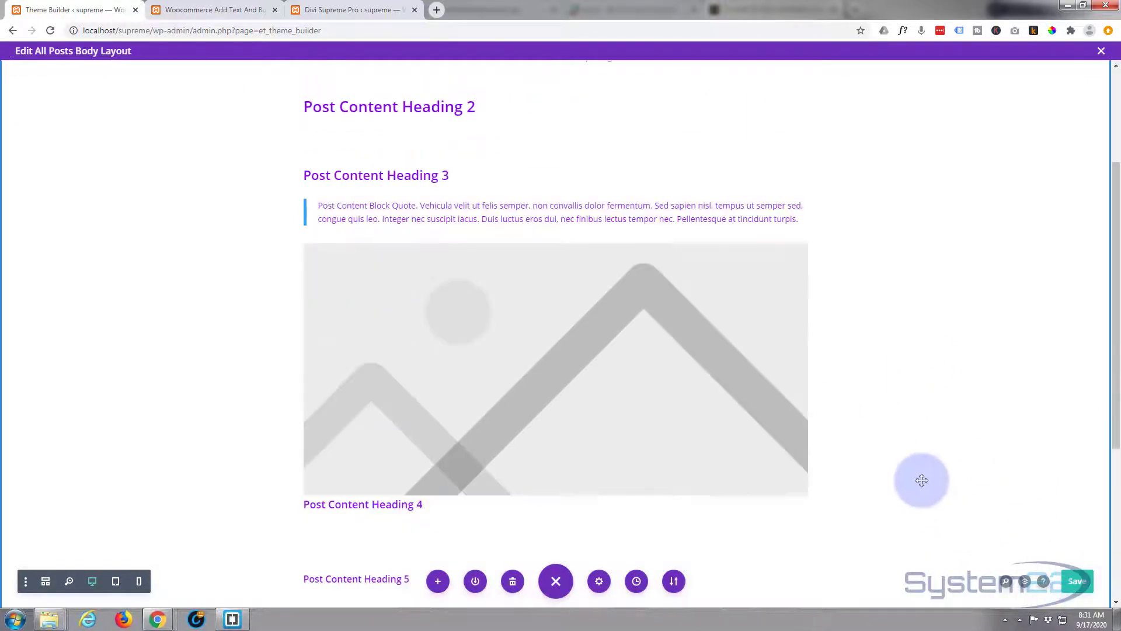
scroll(921, 480, "down", 3)
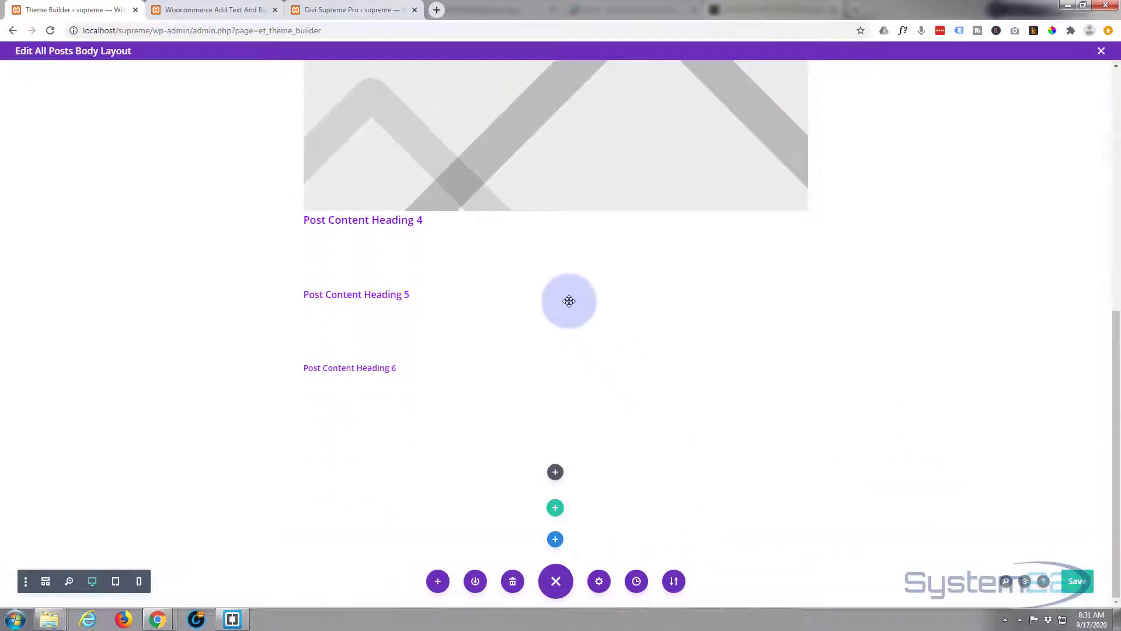
left_click(555, 473)
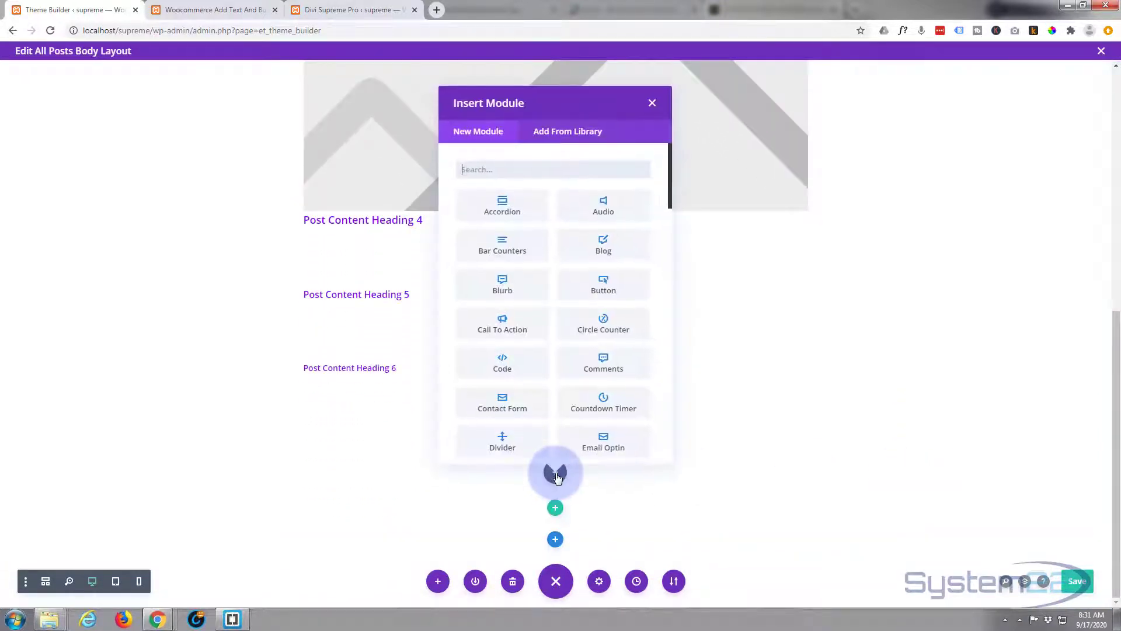
scroll(528, 355, "down", 9)
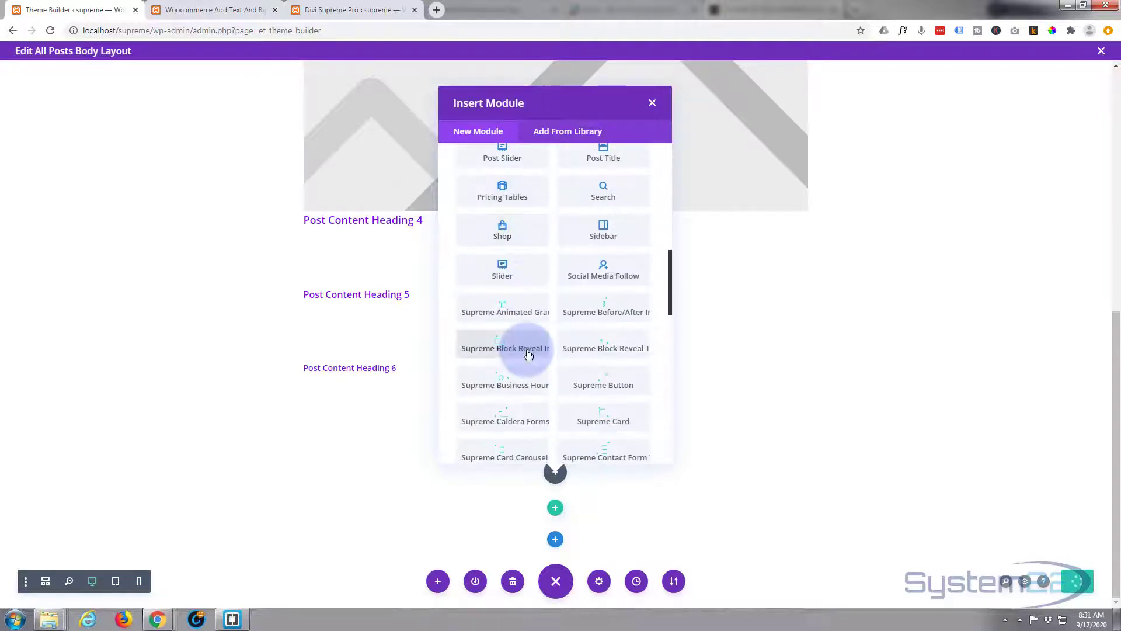
scroll(528, 355, "down", 5)
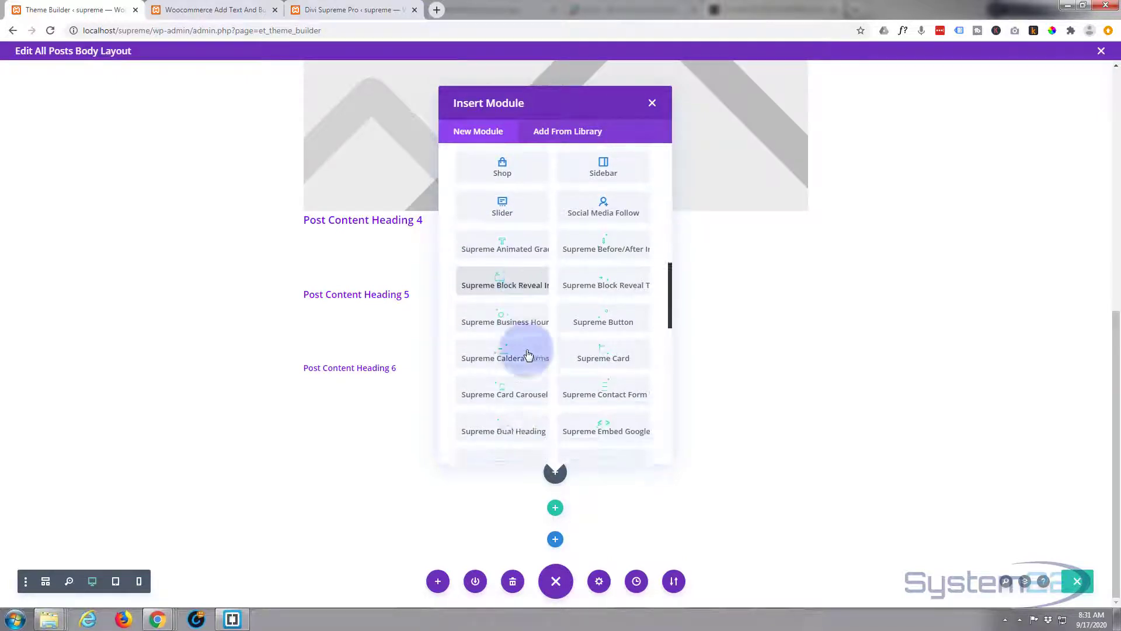
scroll(528, 355, "down", 2)
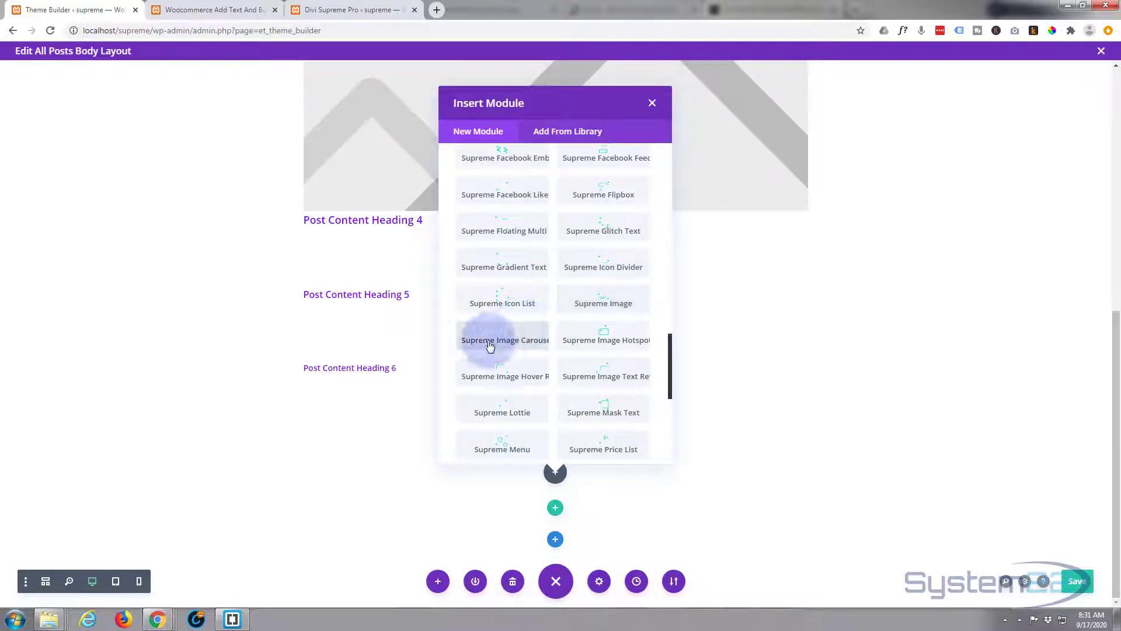
scroll(579, 365, "down", 6)
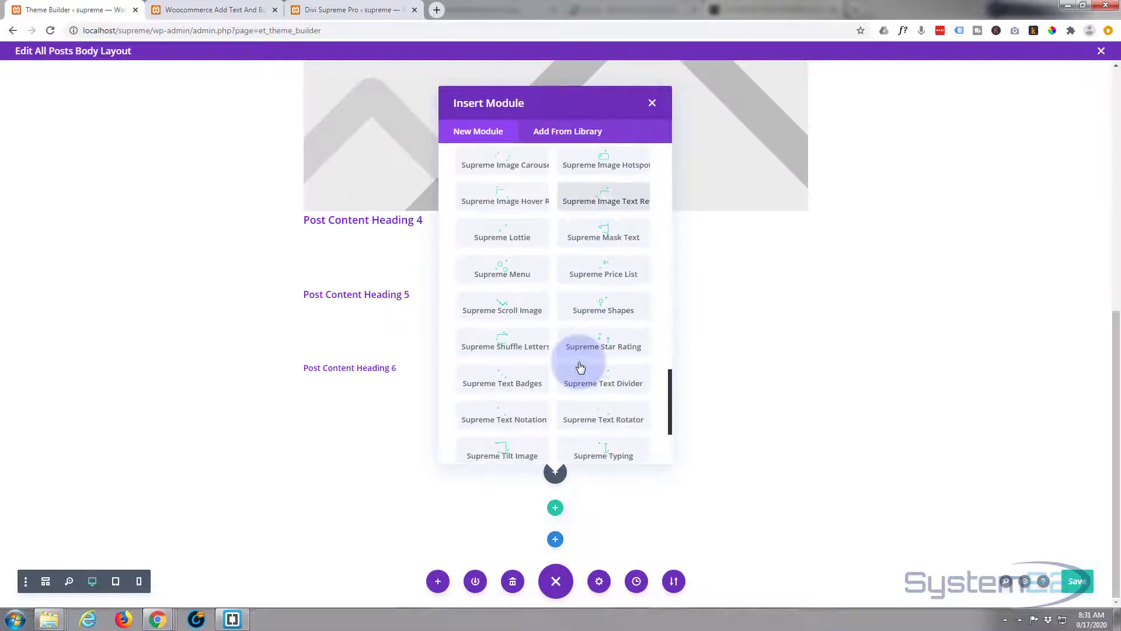
scroll(580, 367, "down", 2)
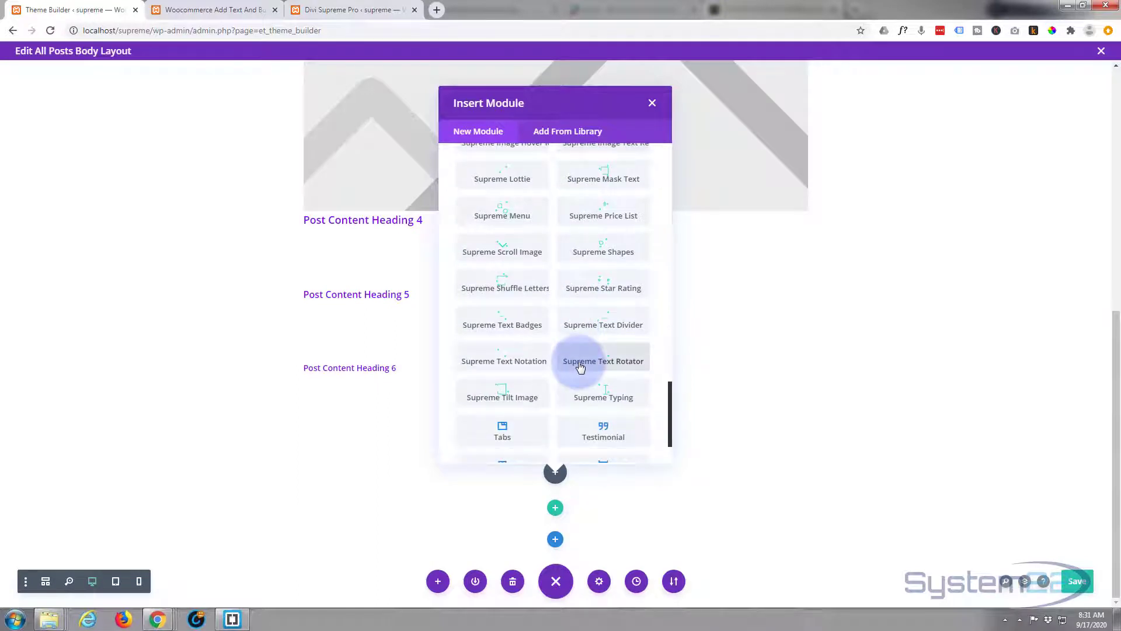
left_click(606, 393)
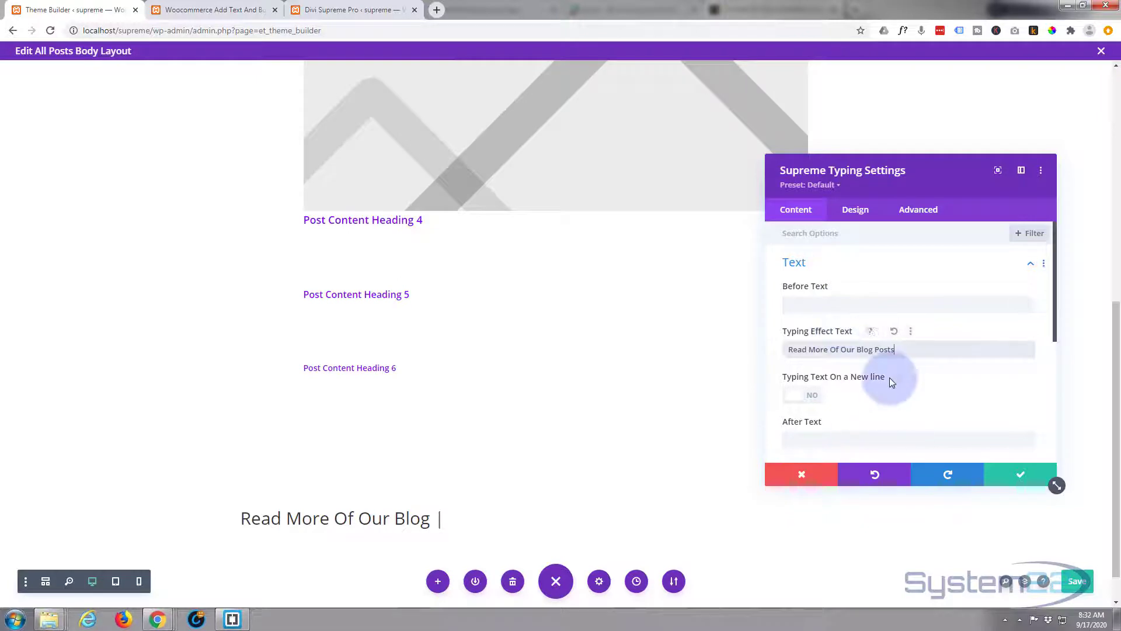
- Centre the main text of the Supreme Typing module and set its text colour to white #ffffff
scroll(882, 380, "down", 1)
scroll(870, 367, "up", 1)
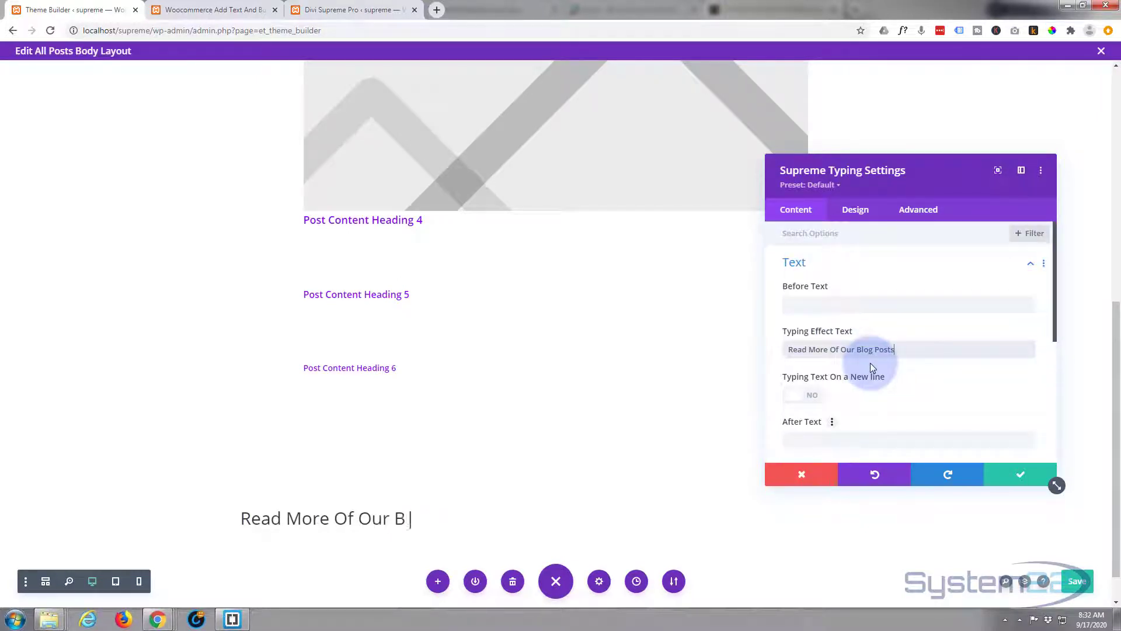
left_click(856, 211)
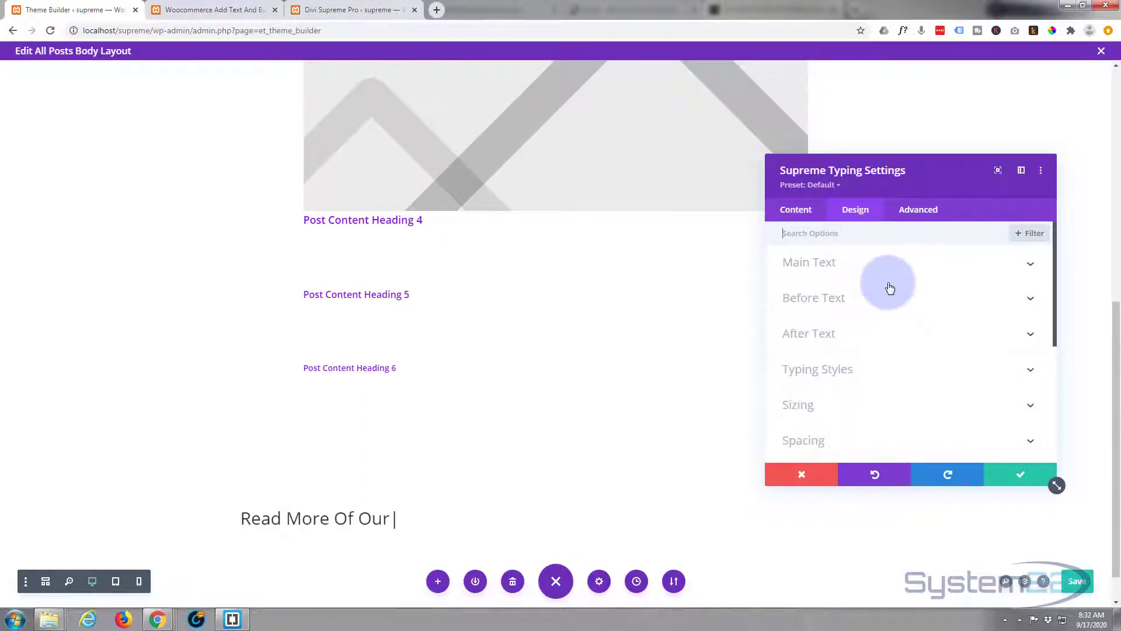
left_click(887, 266)
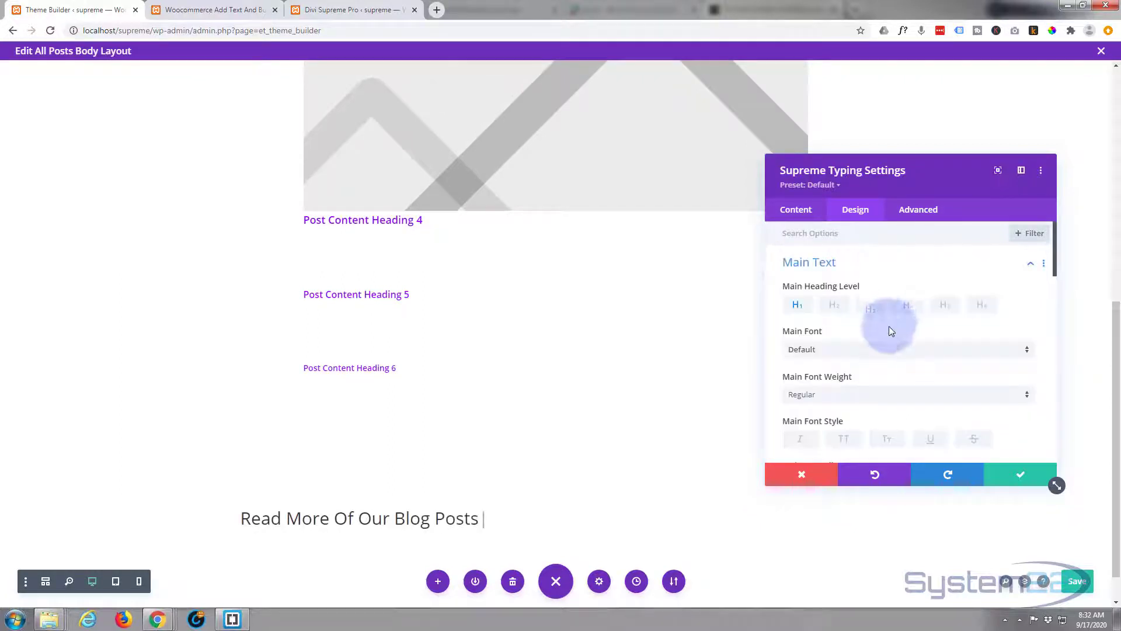
scroll(892, 317, "down", 4)
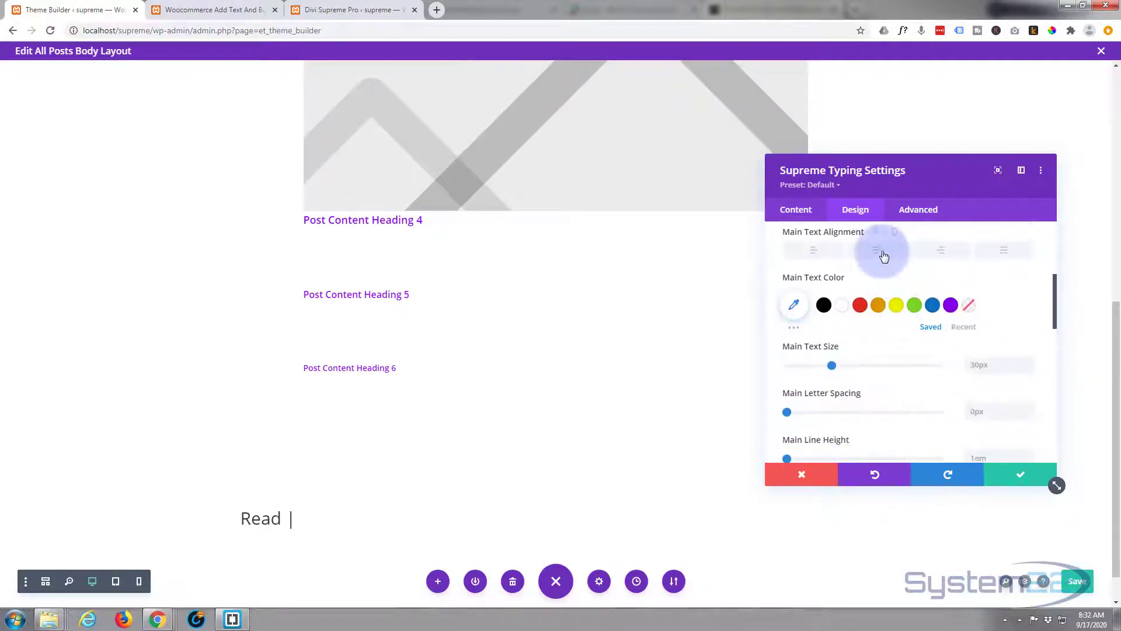
left_click(858, 307)
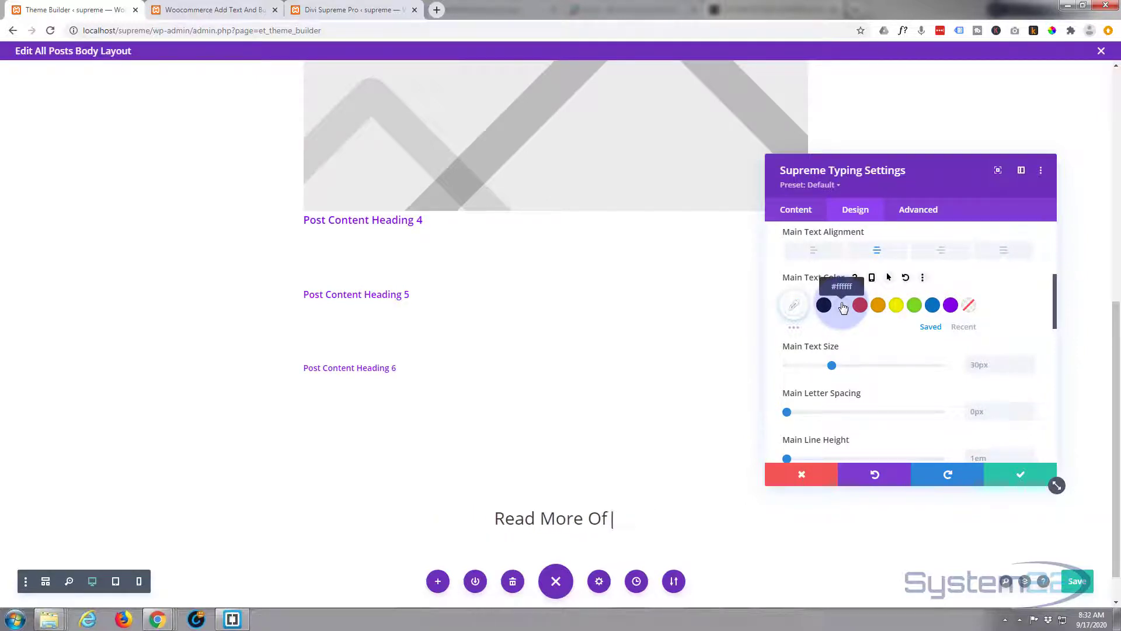
- Set the typing module's main font weight to Semi Bold
scroll(841, 315, "up", 2)
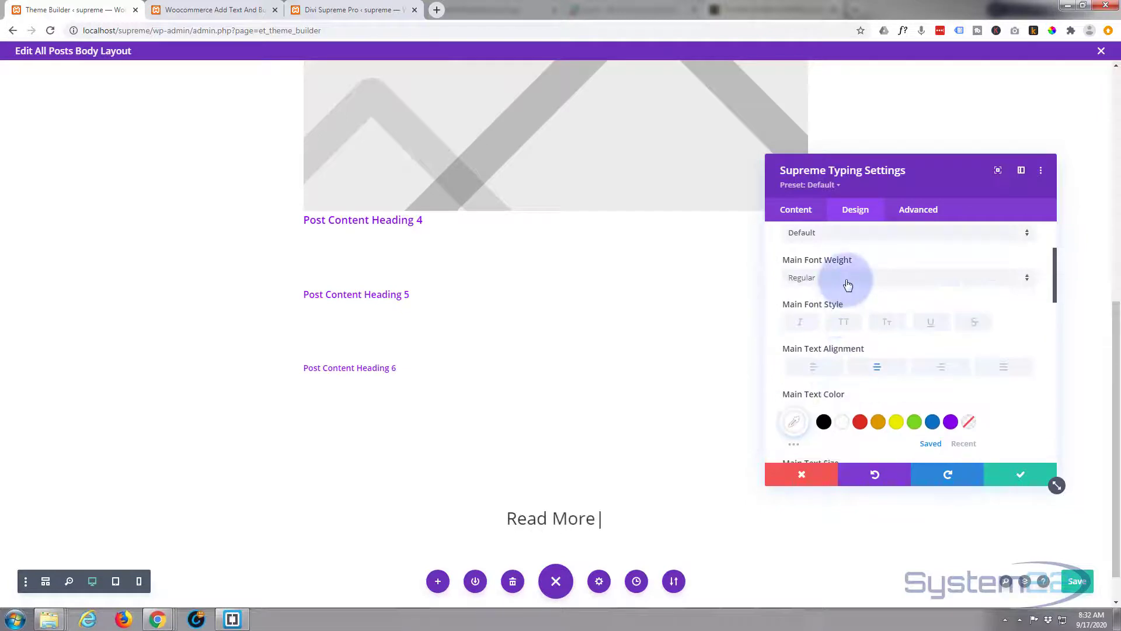
left_click(848, 285)
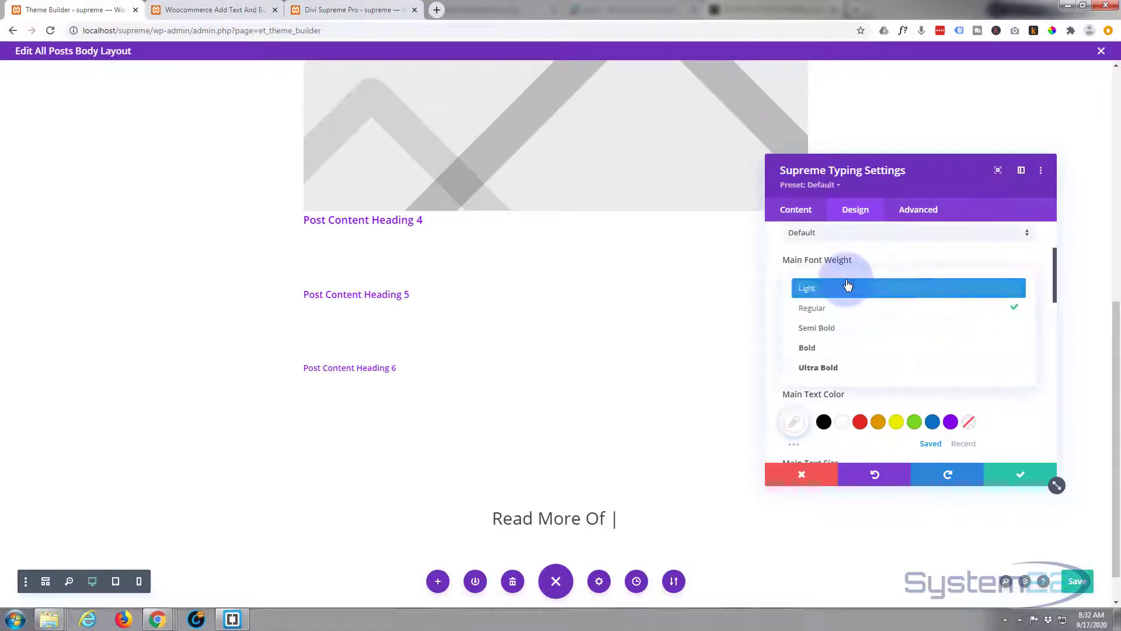
left_click(846, 329)
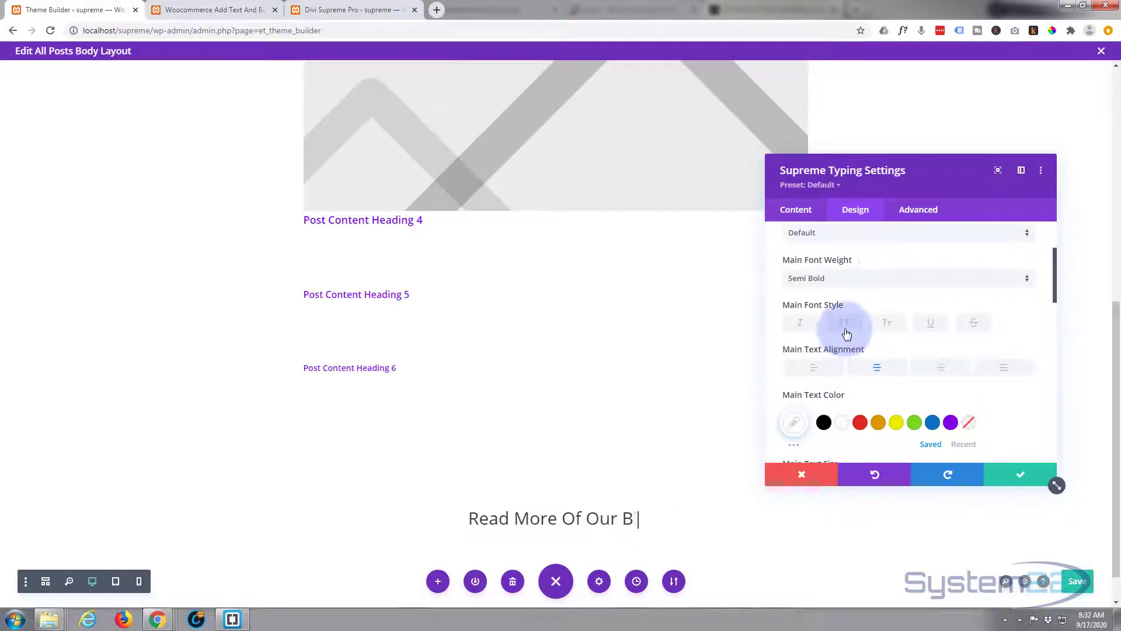
- Set the typing speed to 164 ms and the back delay to 1300 ms, and save the Supreme Typing module
left_click(799, 212)
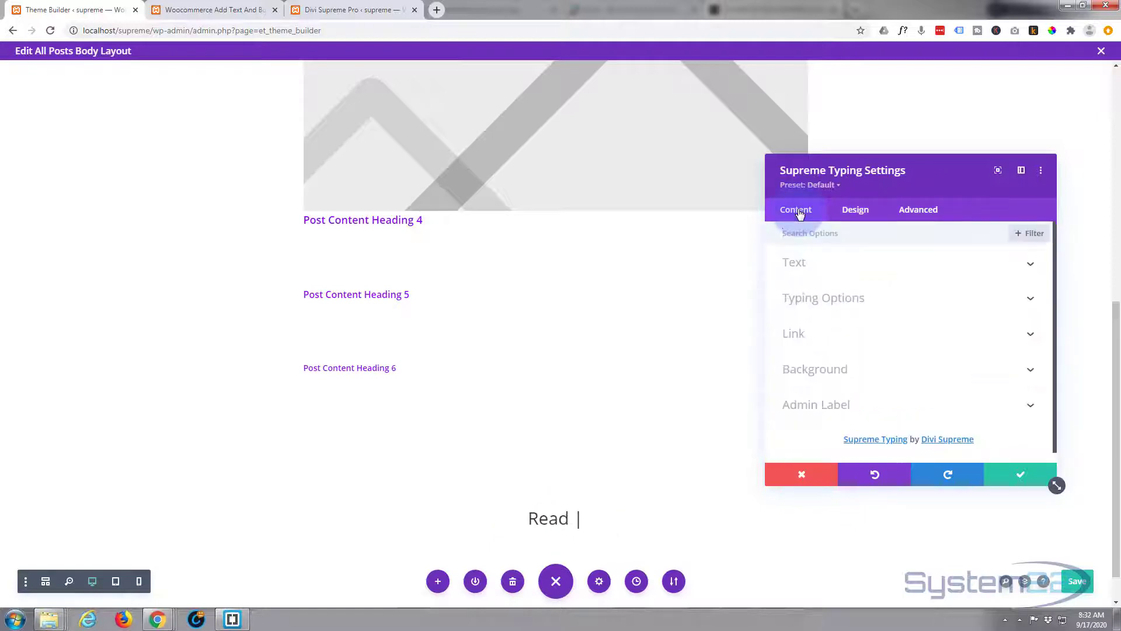
left_click(866, 297)
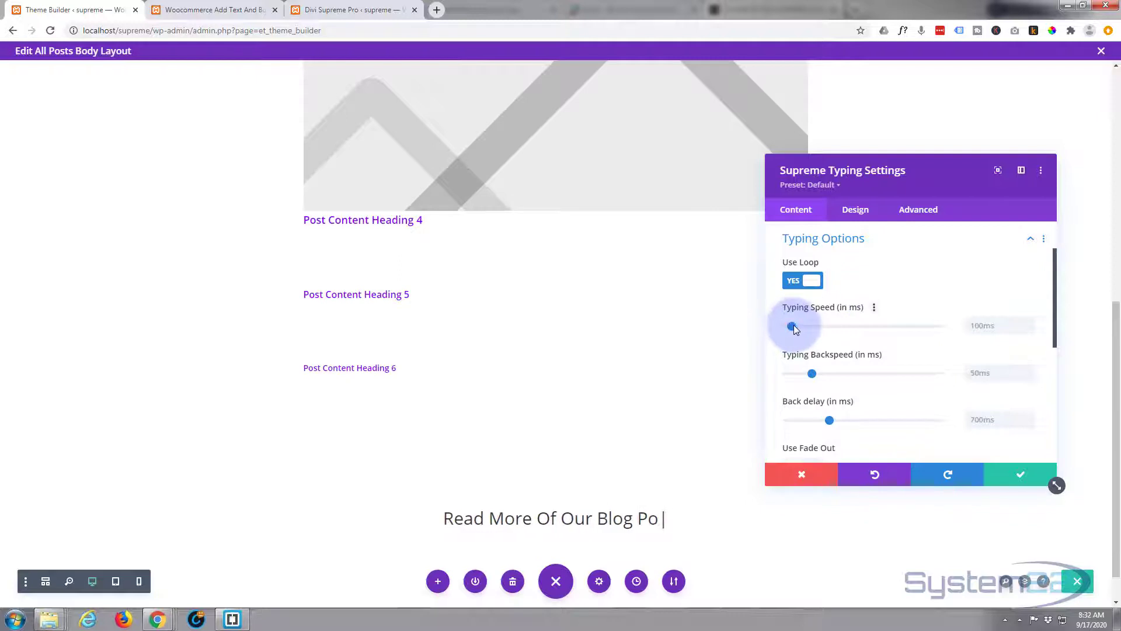
left_click_drag(793, 326, 794, 325)
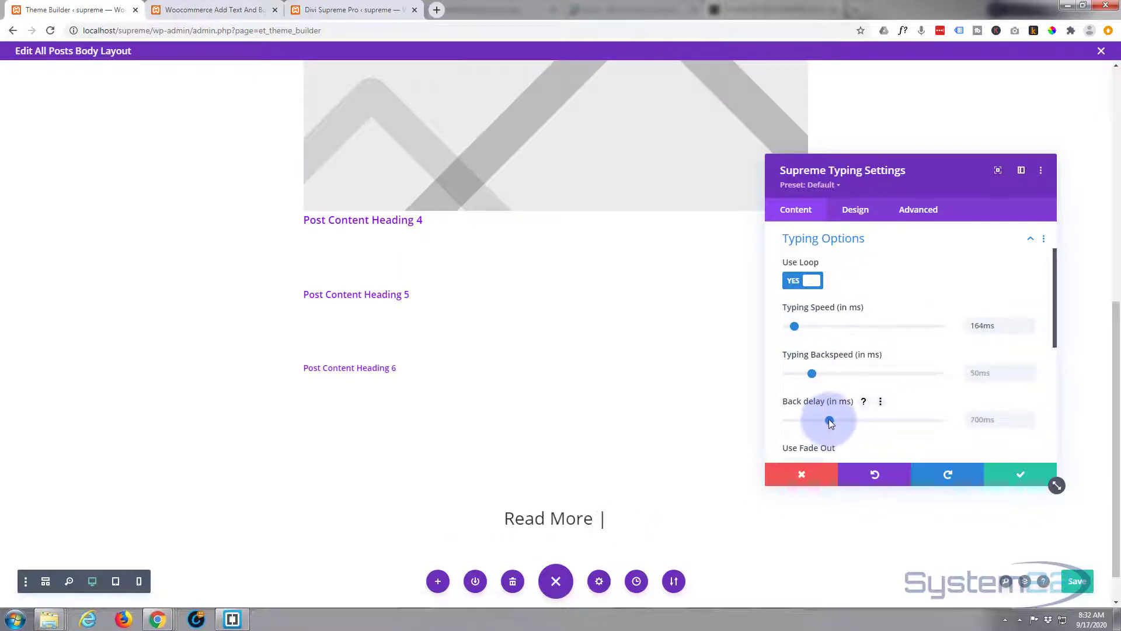
left_click_drag(829, 419, 880, 419)
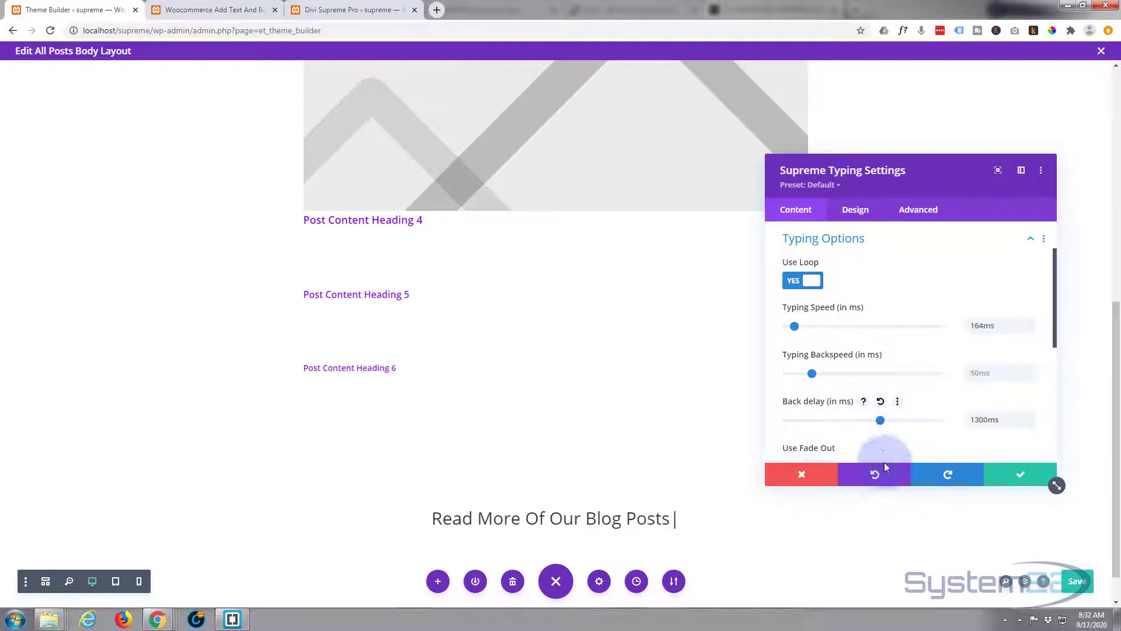
left_click(1024, 478)
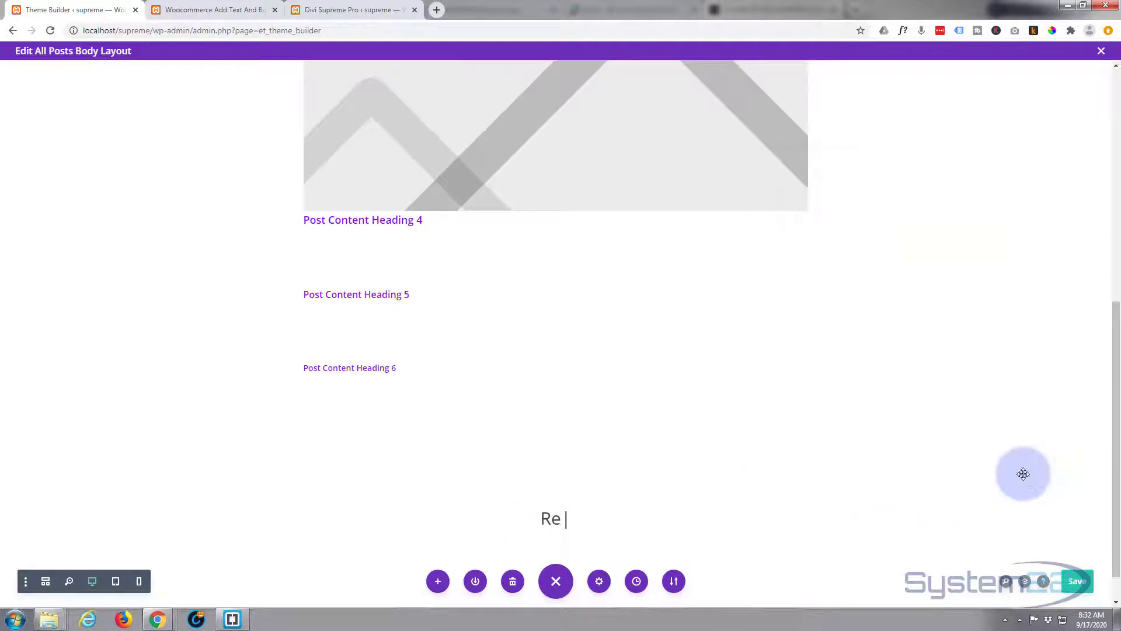
- Add a background gradient to the section that holds the post title, with black #000000 as its first colour
scroll(104, 399, "up", 4)
scroll(104, 400, "up", 4)
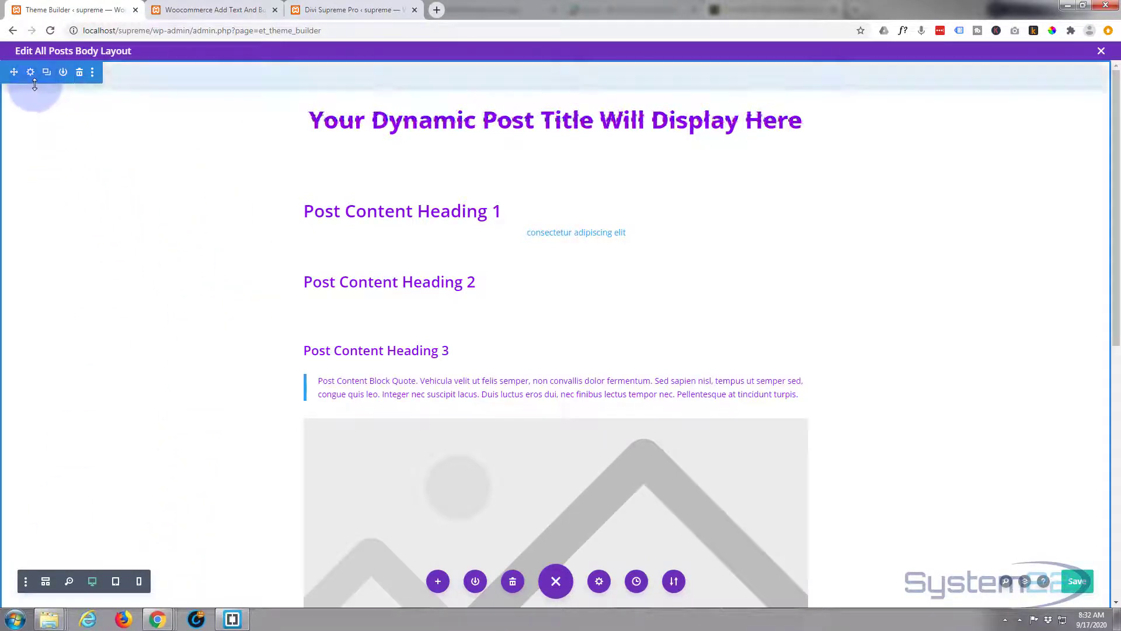
left_click(31, 73)
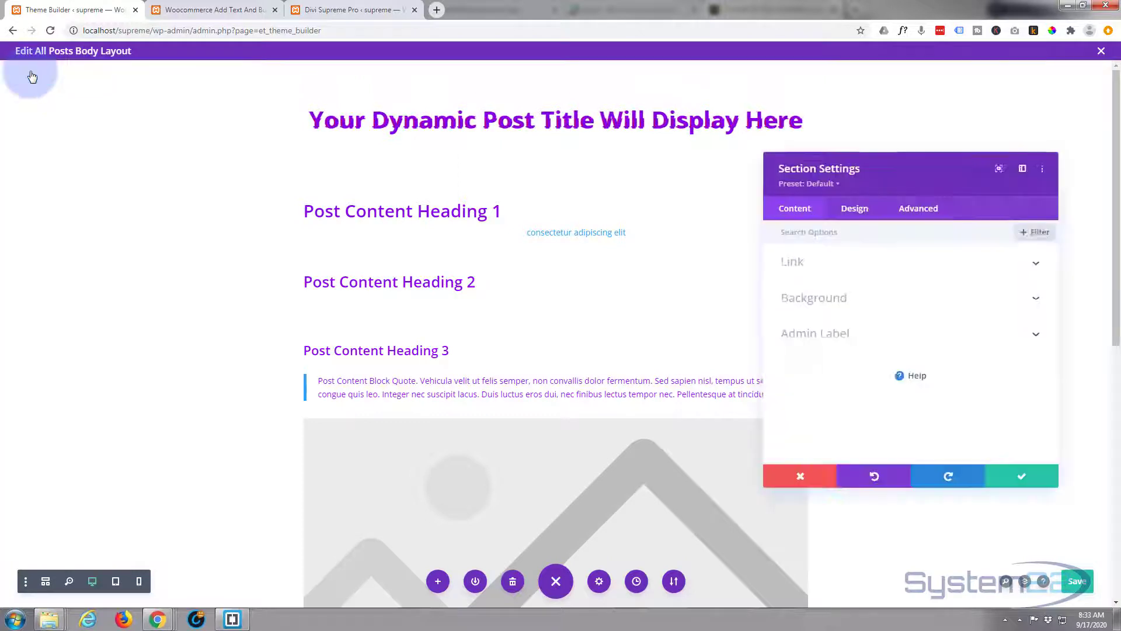
left_click(912, 300)
scroll(848, 353, "down", 1)
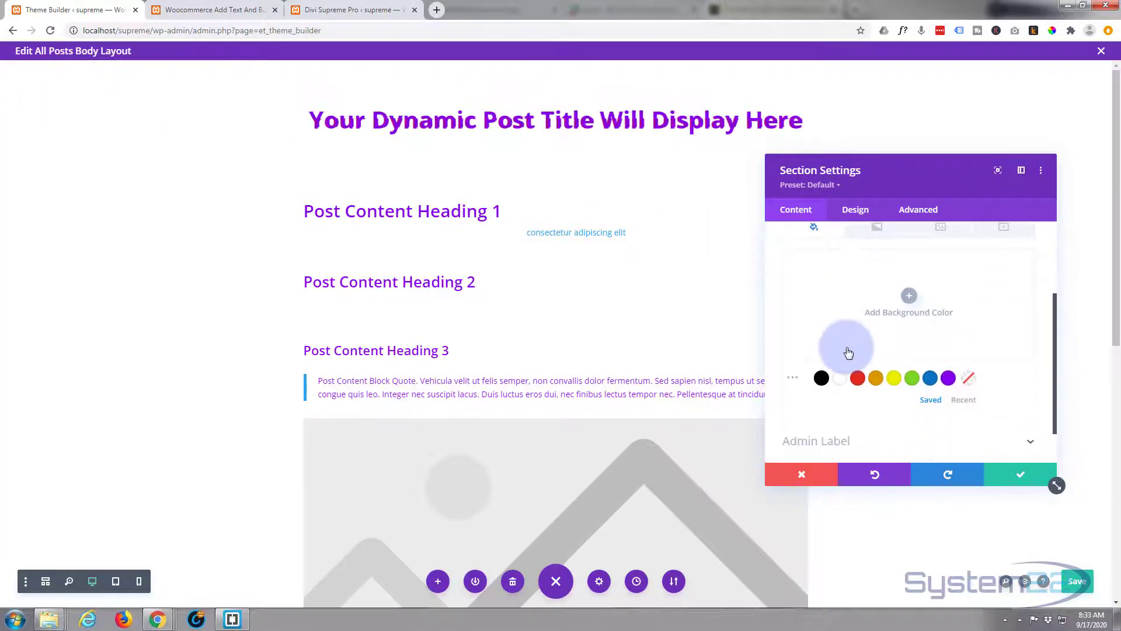
scroll(844, 333, "up", 1)
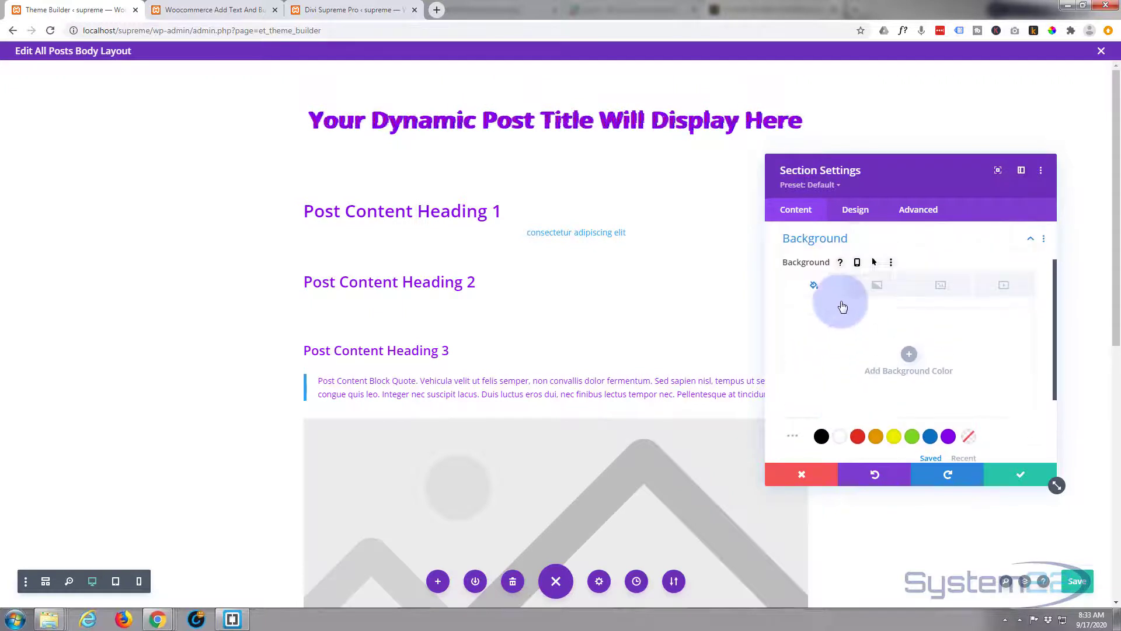
left_click(877, 286)
scroll(876, 338, "down", 1)
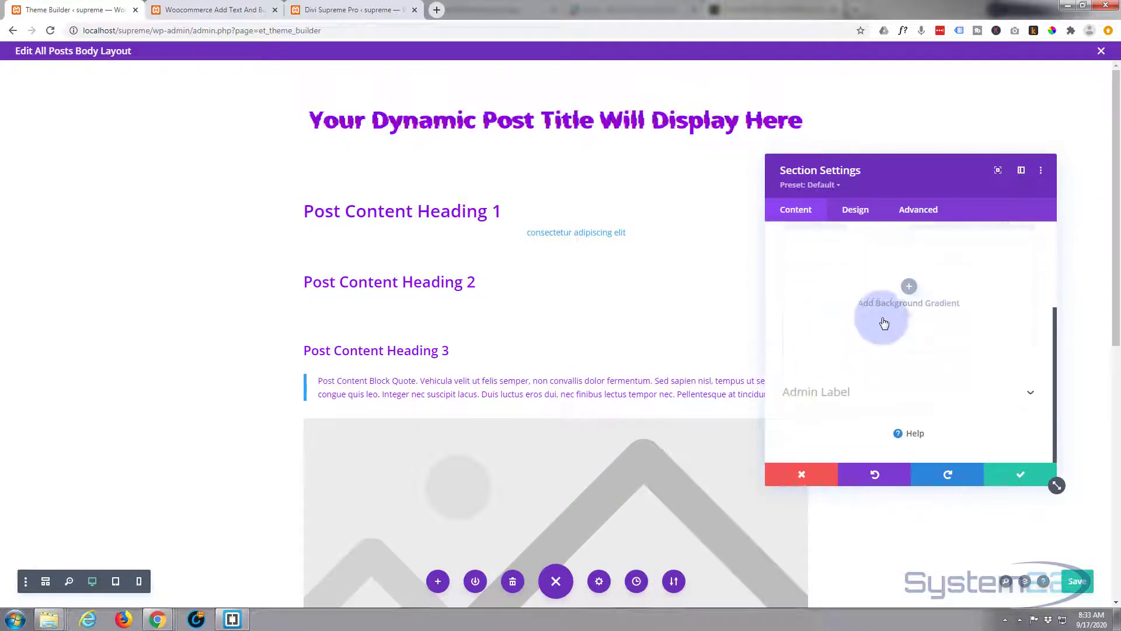
left_click(909, 286)
left_click(841, 371)
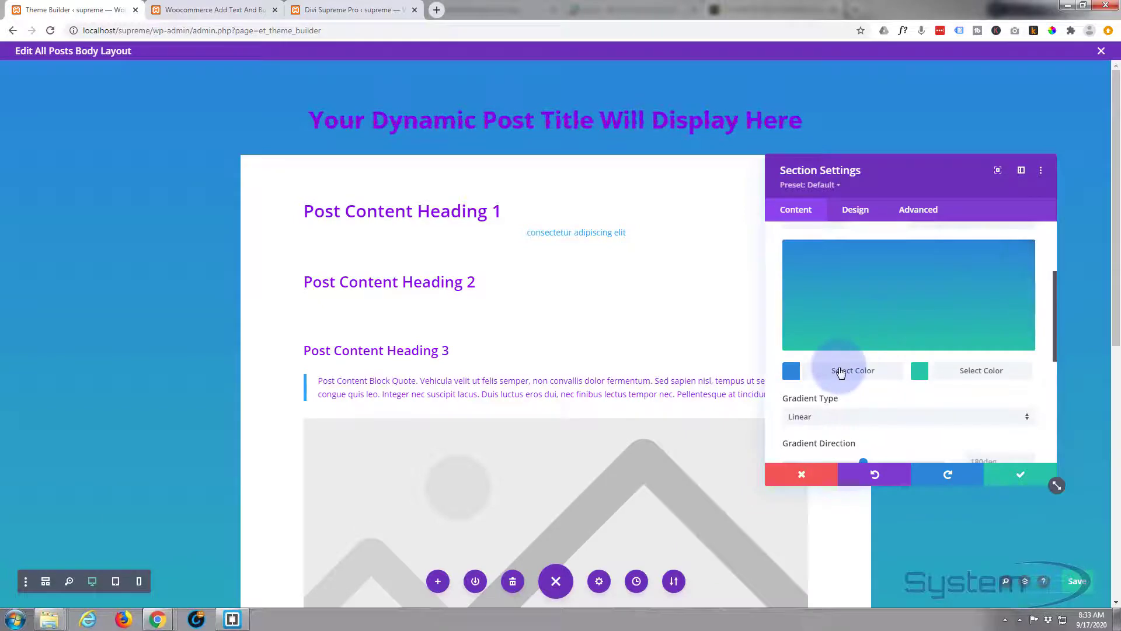
left_click(822, 370)
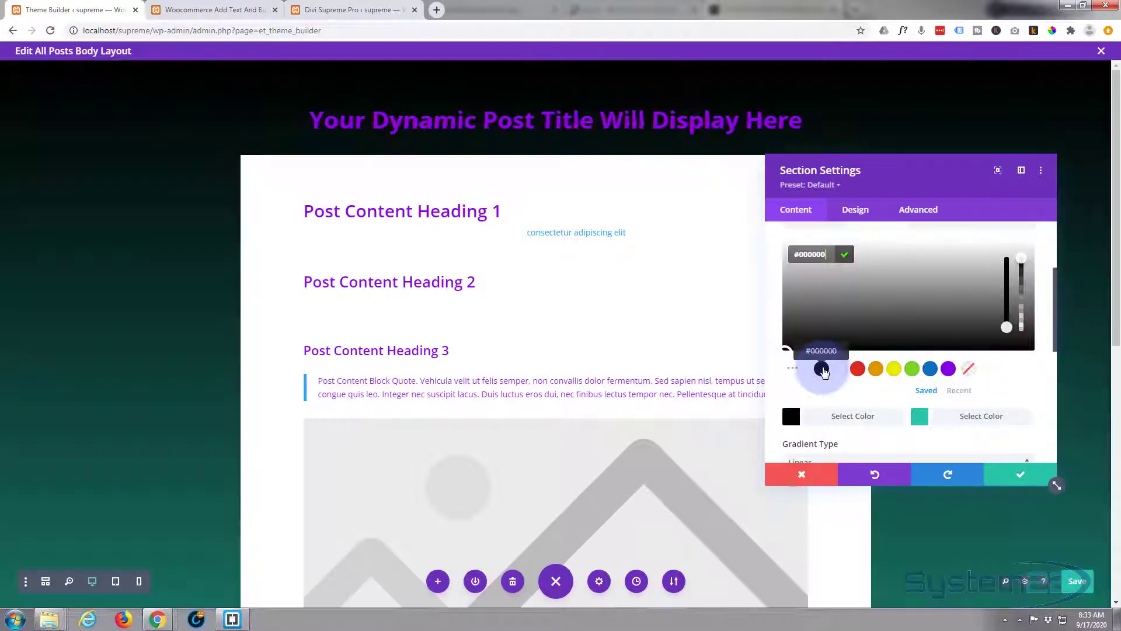
- Set the second colour of the section's background gradient to blue #0c71c3
scroll(899, 325, "down", 2)
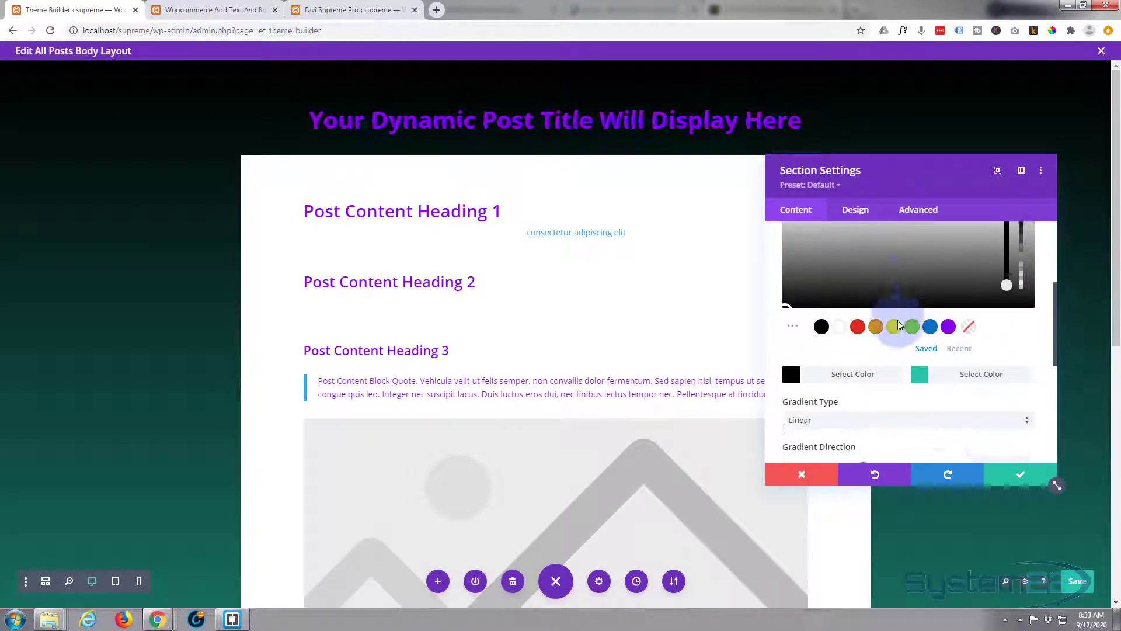
left_click(978, 357)
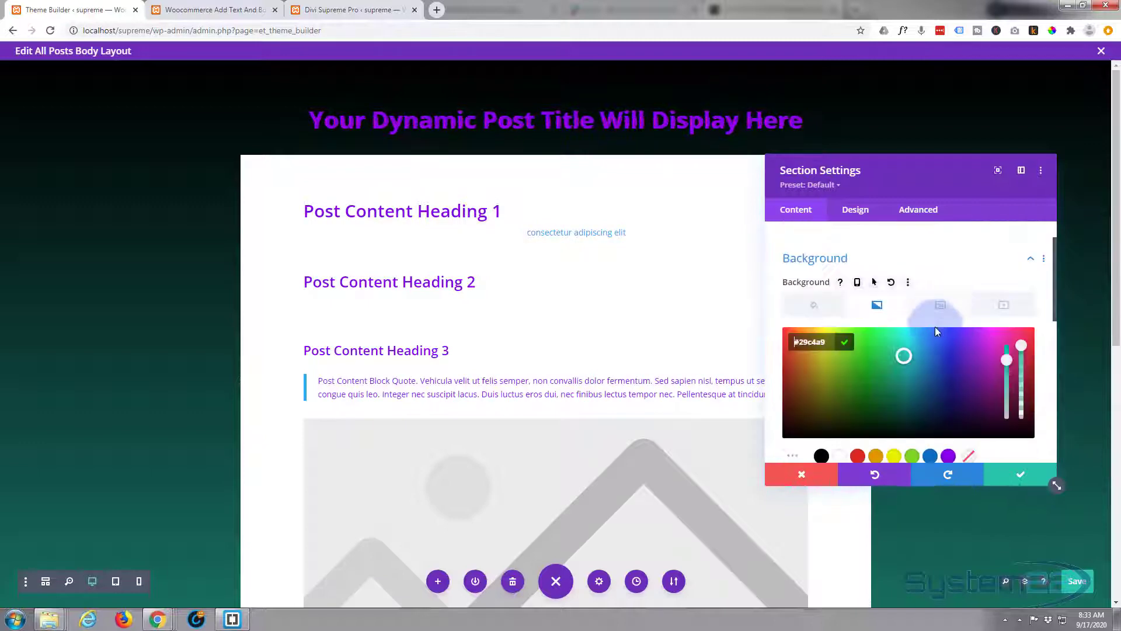
scroll(924, 341, "down", 3)
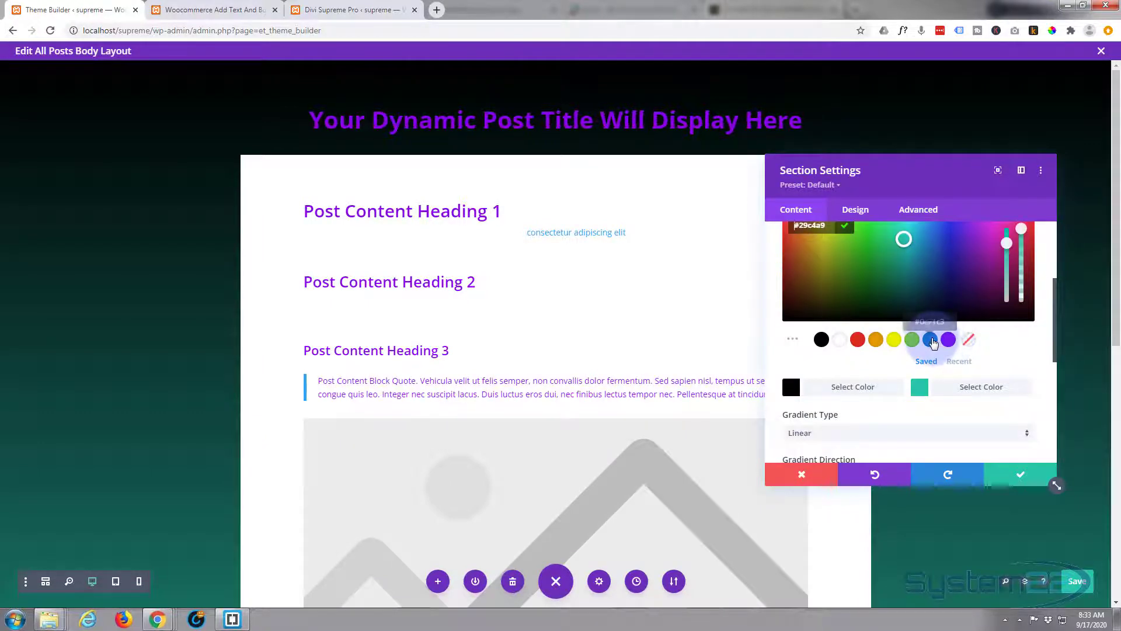
left_click(931, 340)
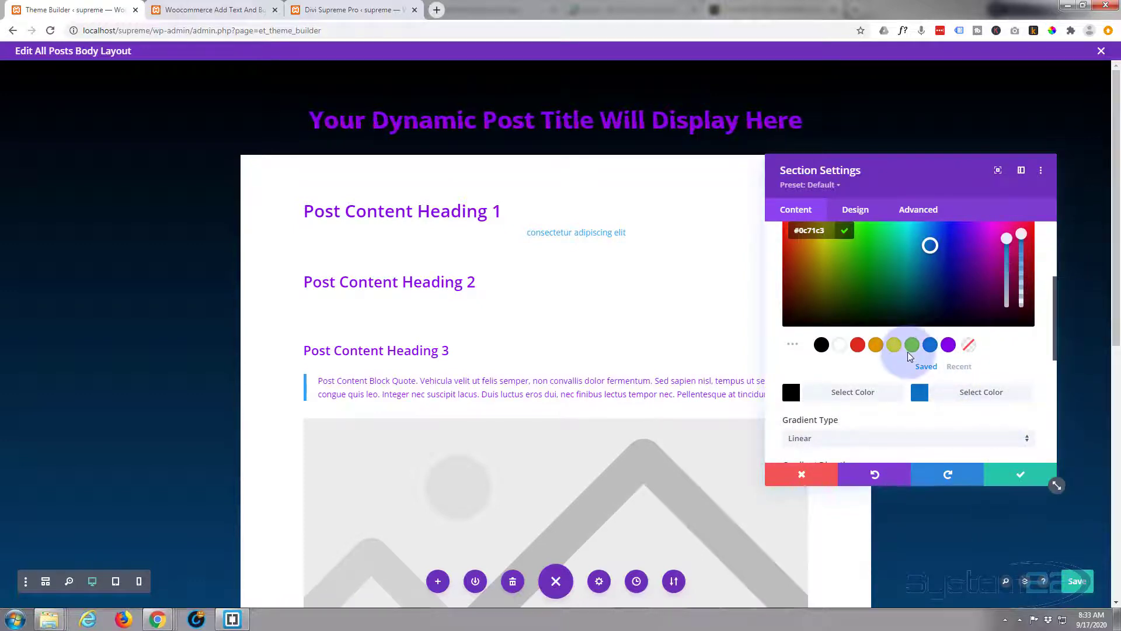
left_click(842, 226)
- Add a bottom divider to the section using the layered, semi-transparent wave style
left_click(857, 211)
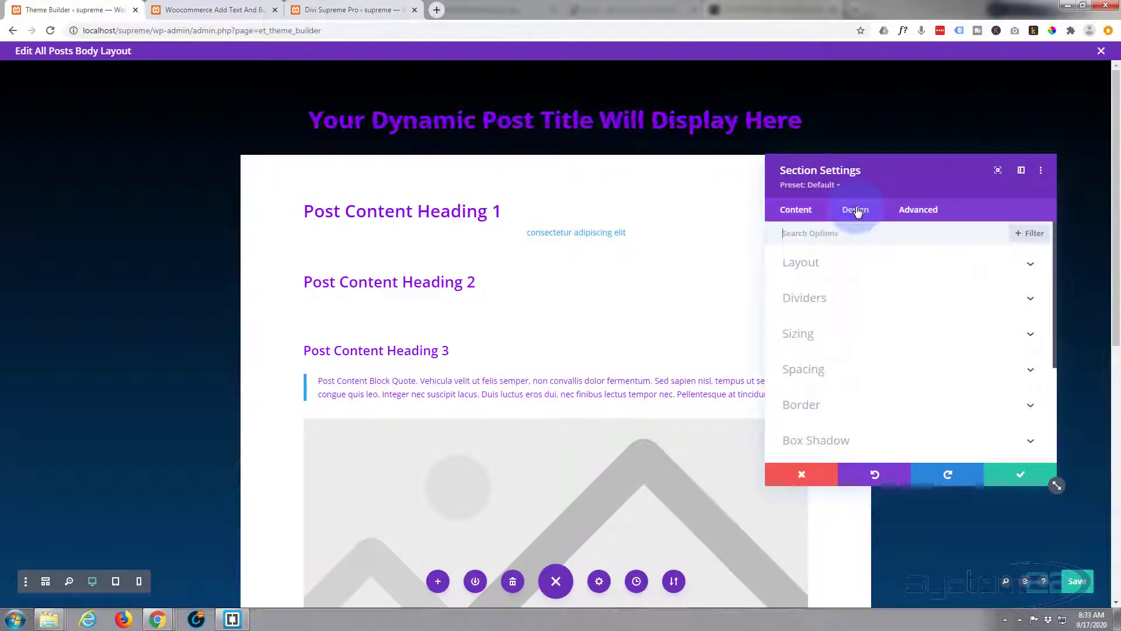
left_click(877, 299)
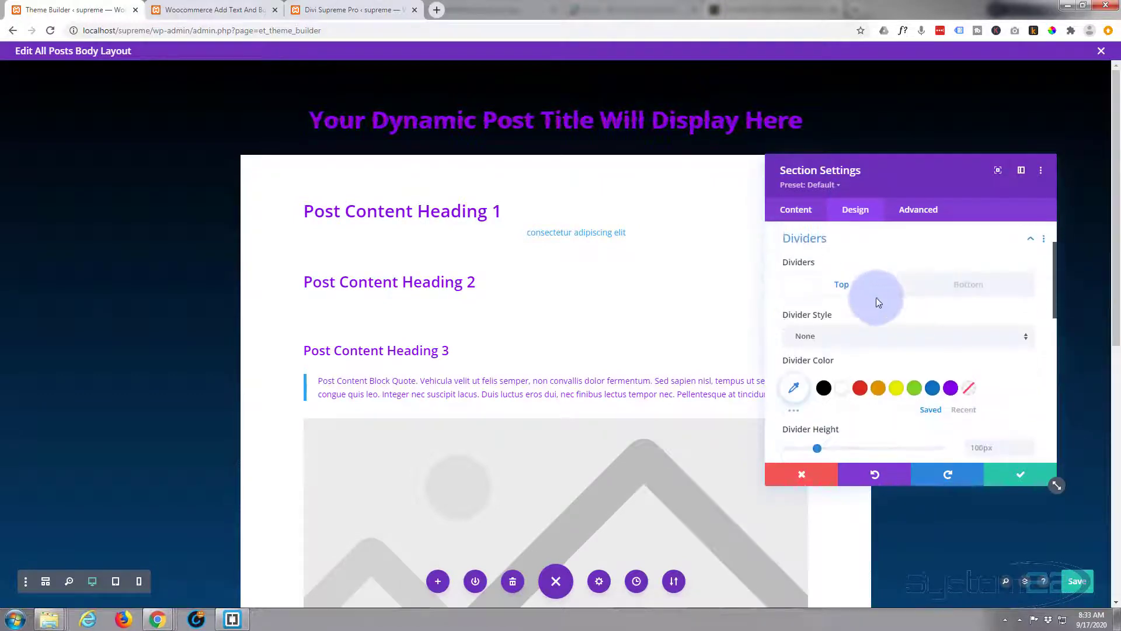
left_click(969, 292)
left_click(120, 376)
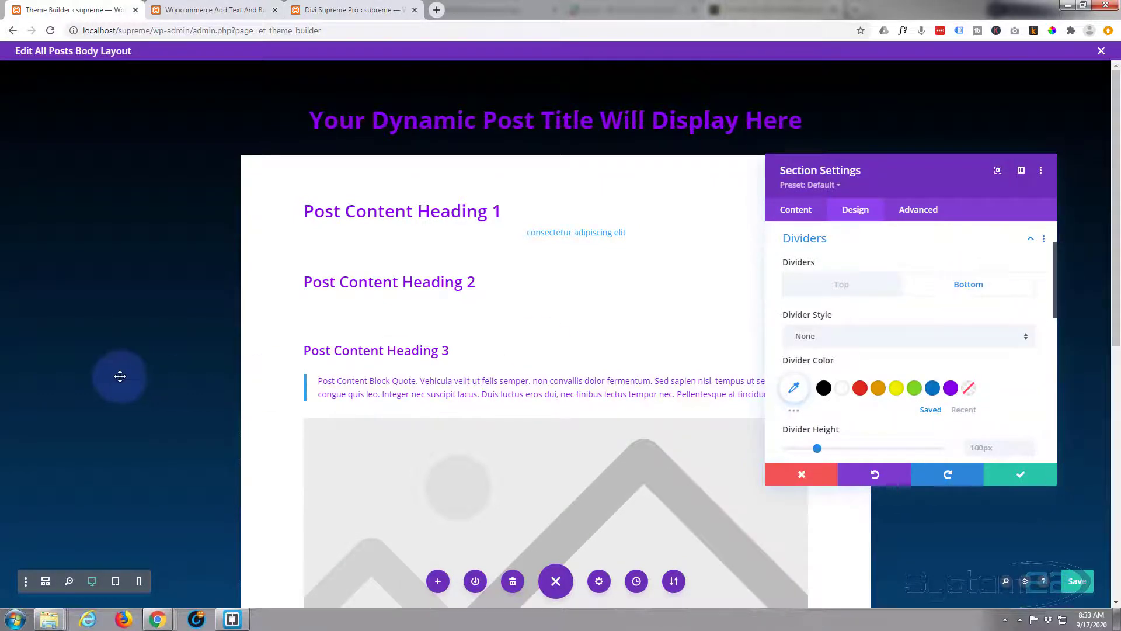
scroll(123, 376, "down", 7)
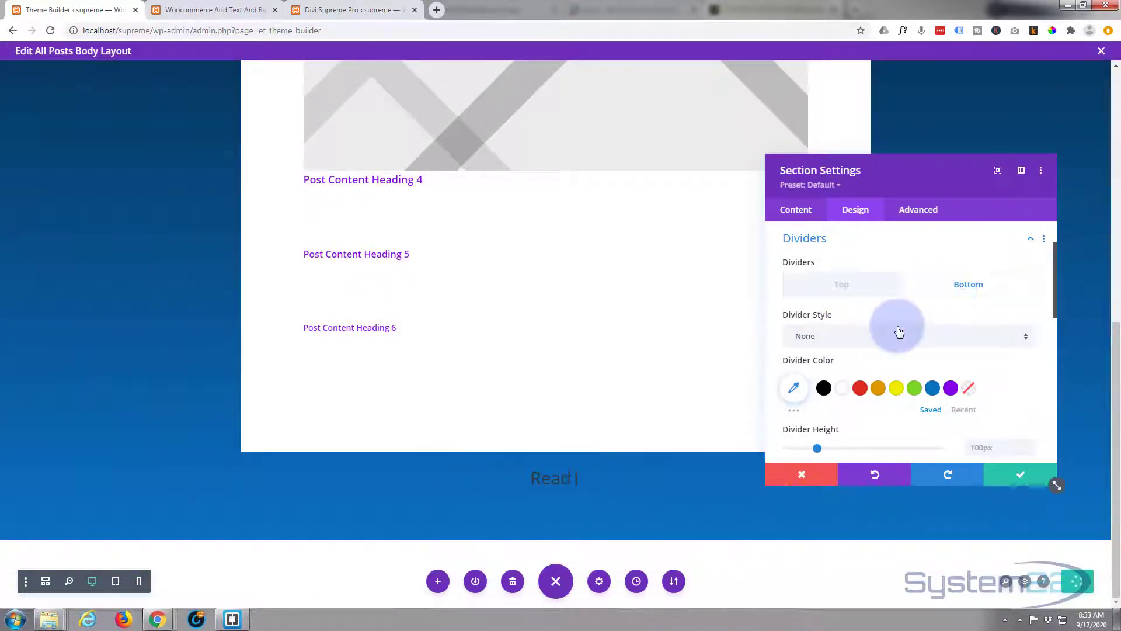
left_click(864, 342)
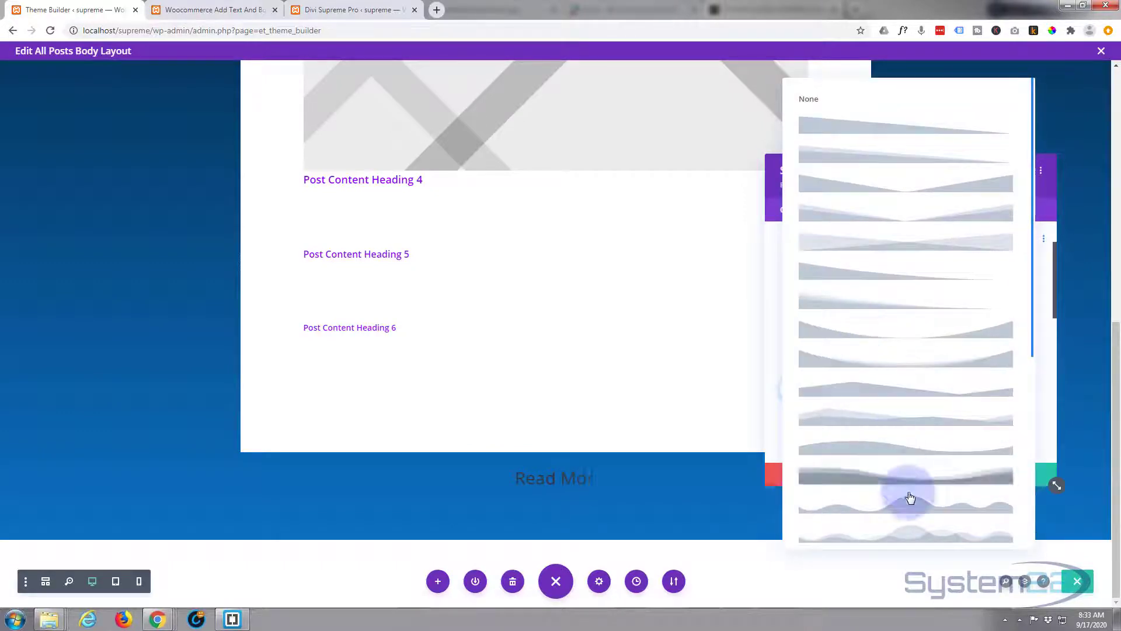
scroll(917, 493, "down", 1)
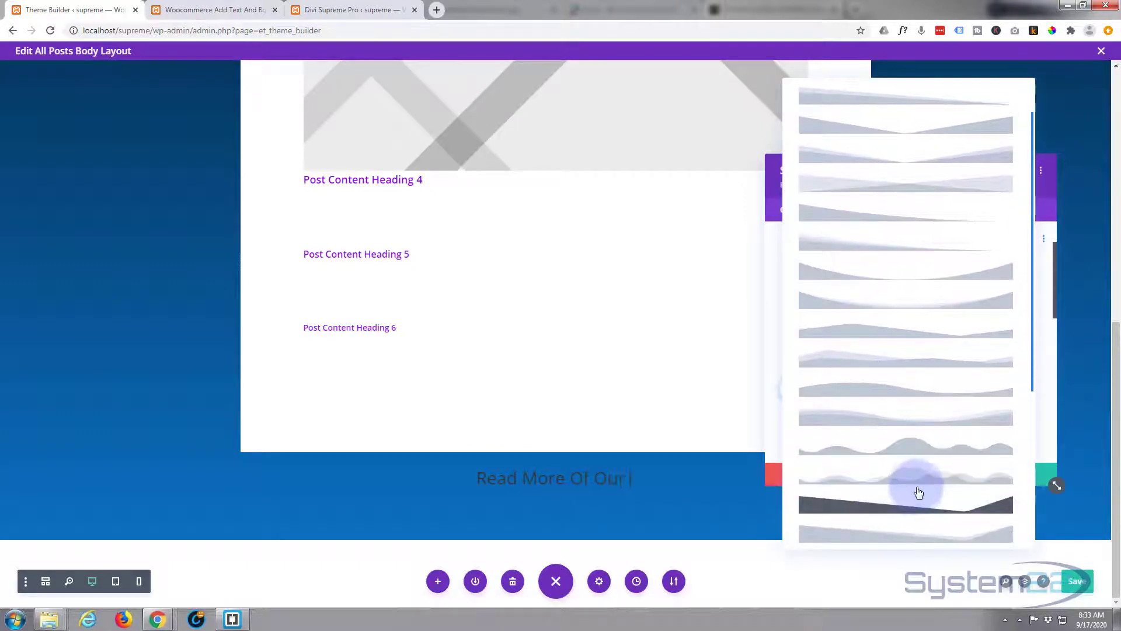
left_click(919, 484)
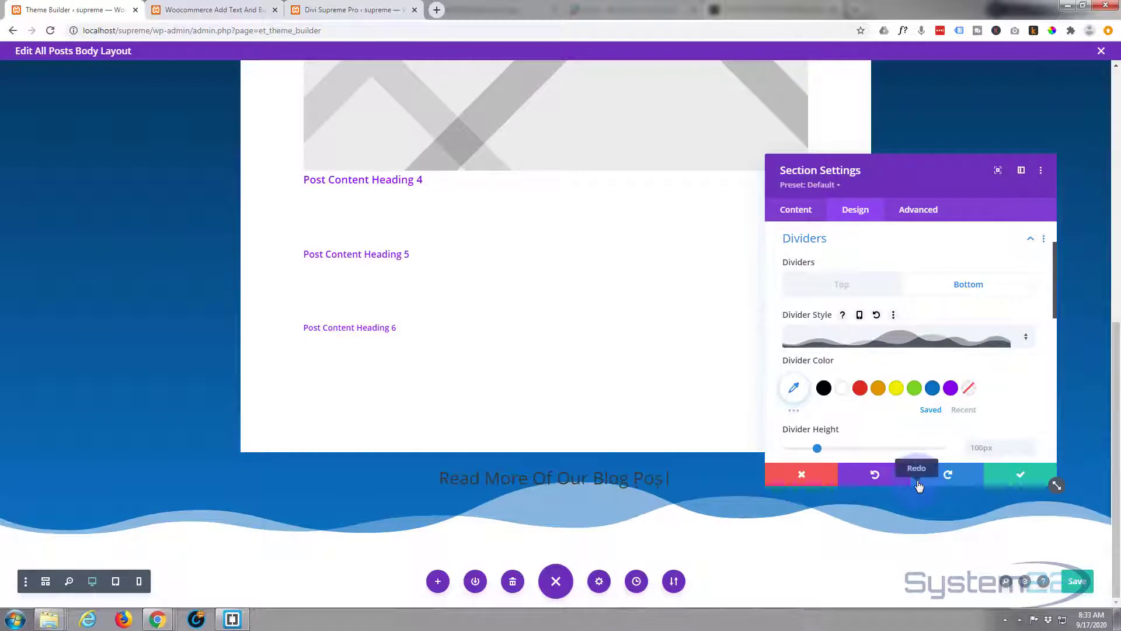
- Set the bottom divider's colour to semi-transparent black, rgba(0,0,0,0.59)
left_click(824, 389)
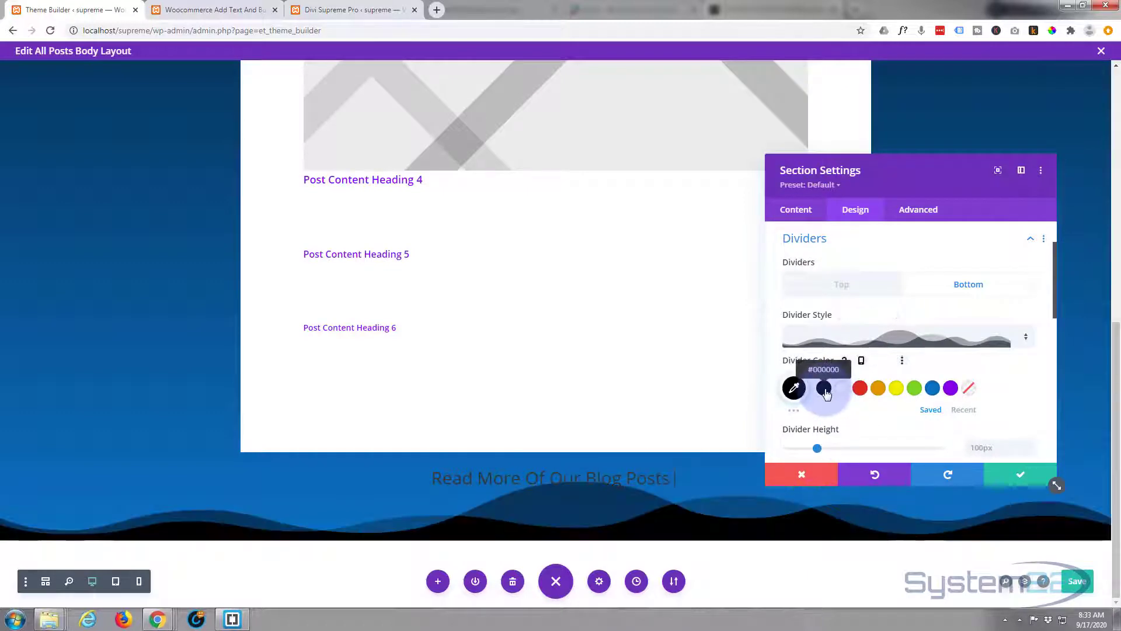
left_click(793, 388)
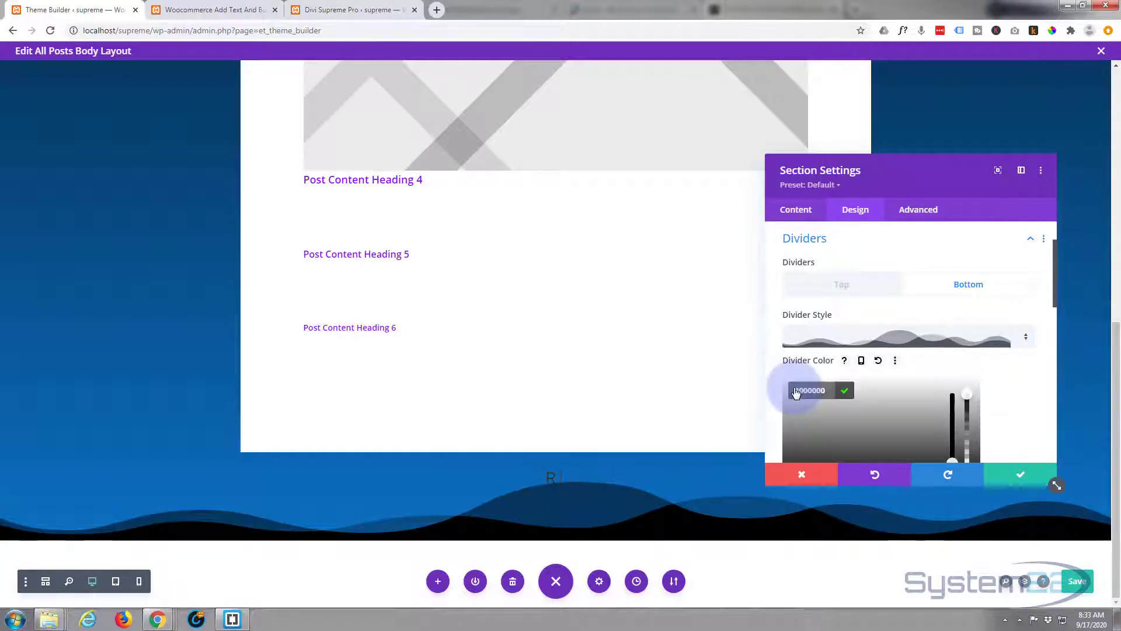
scroll(895, 361, "down", 2)
scroll(899, 359, "down", 1)
left_click(970, 279)
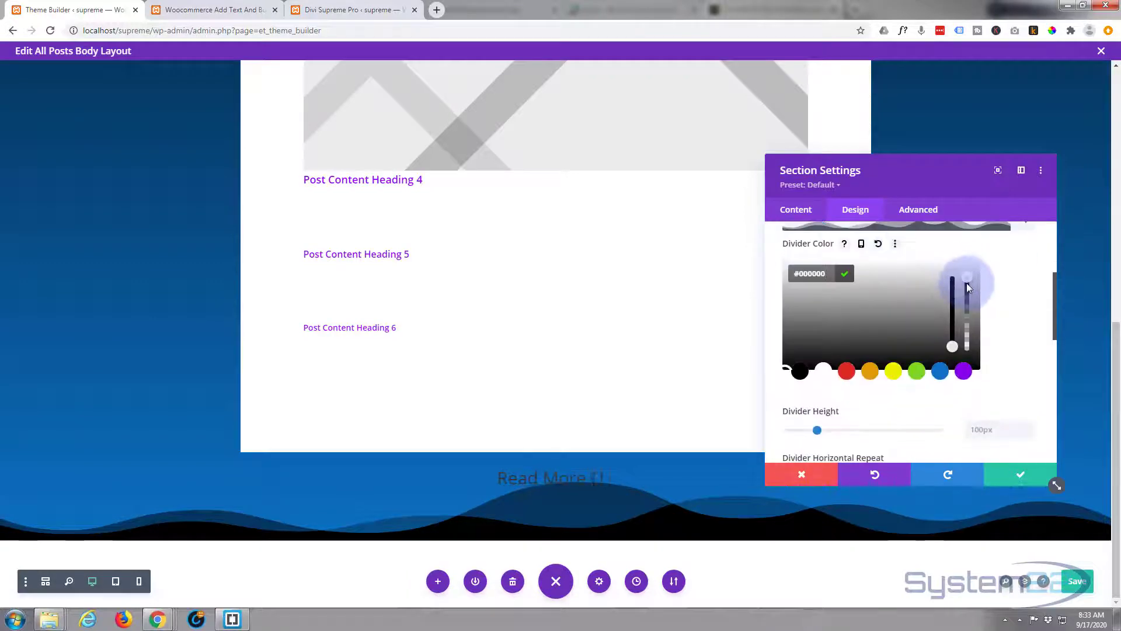
left_click_drag(967, 287, 966, 310)
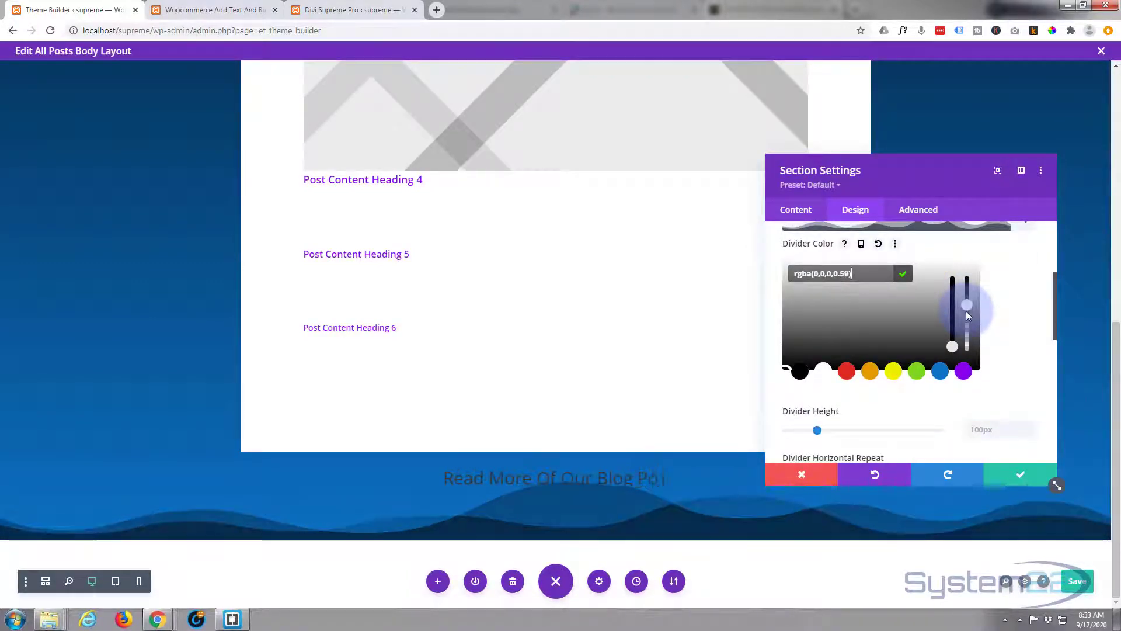
- Set the height of the section's bottom wave divider to 10%
left_click(903, 400)
scroll(897, 394, "down", 1)
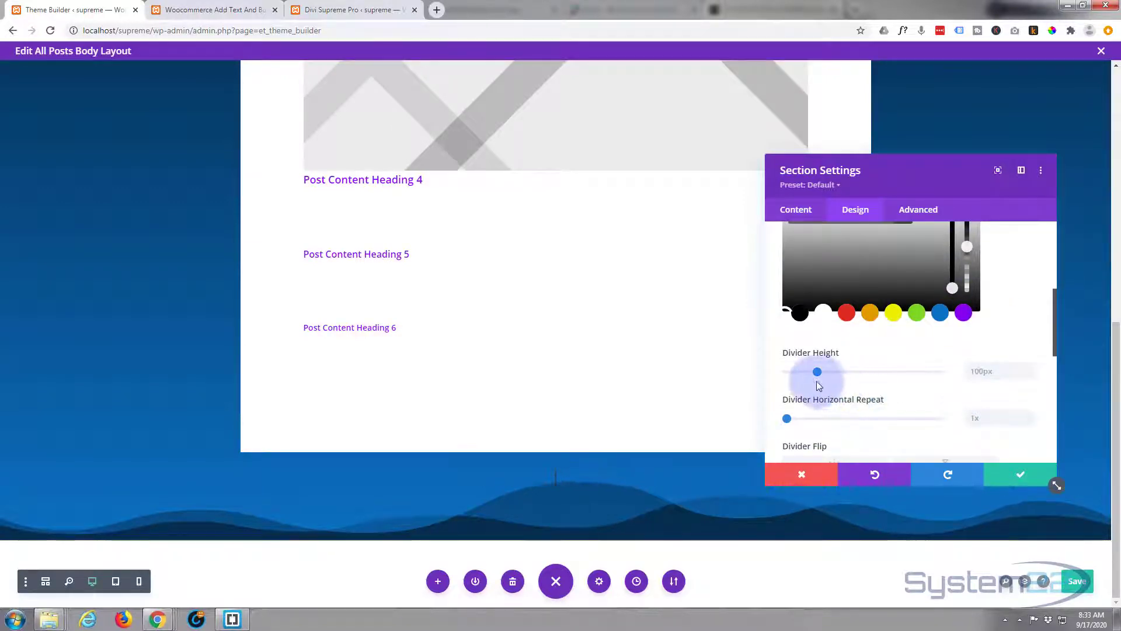
left_click(1004, 349)
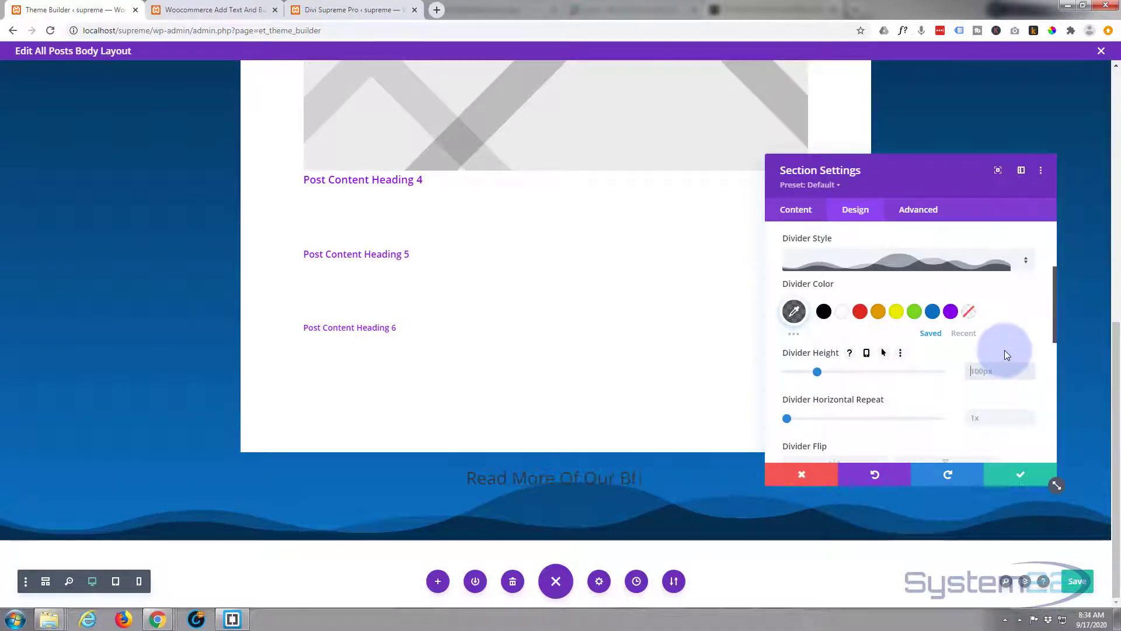
type("10%")
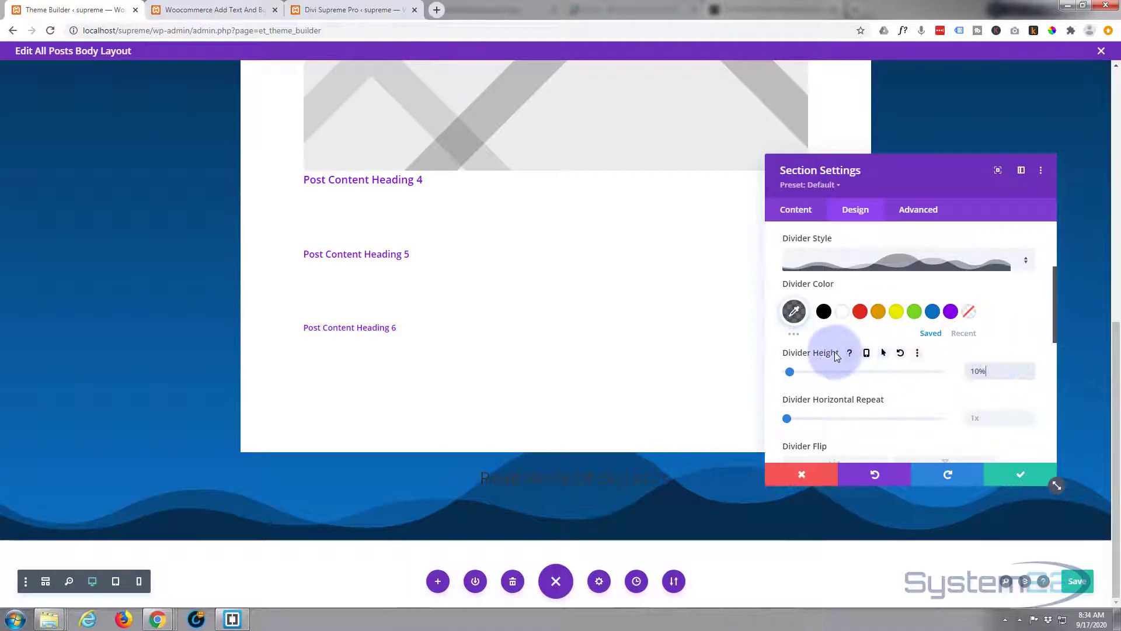
- Enable a separate hover value for the divider height and set it to 100%
left_click(883, 354)
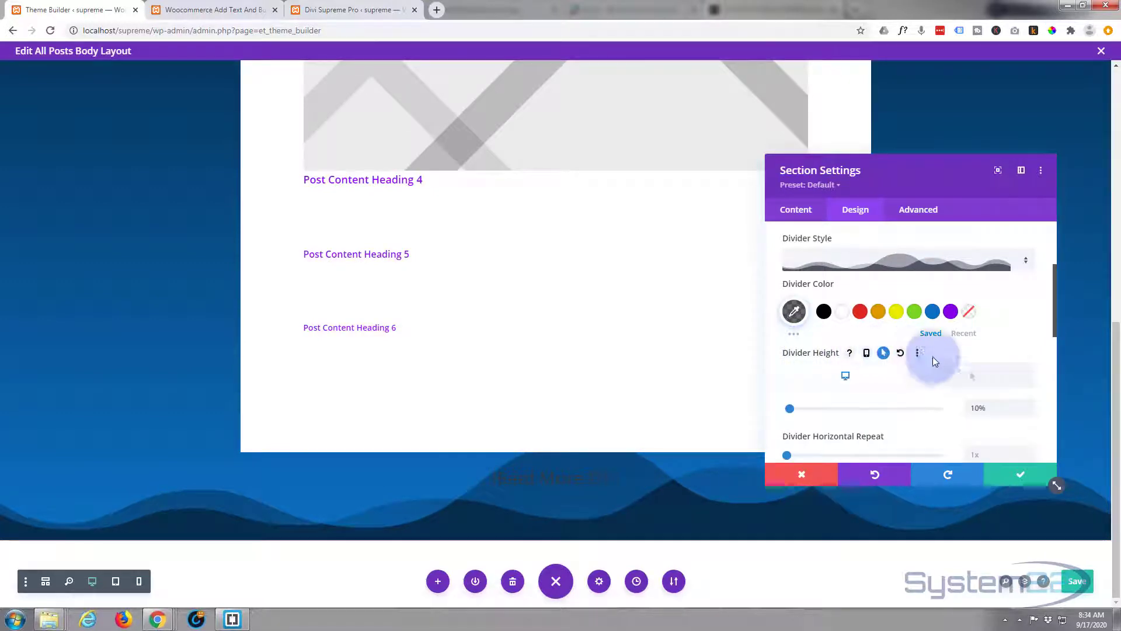
left_click(968, 375)
left_click(977, 409)
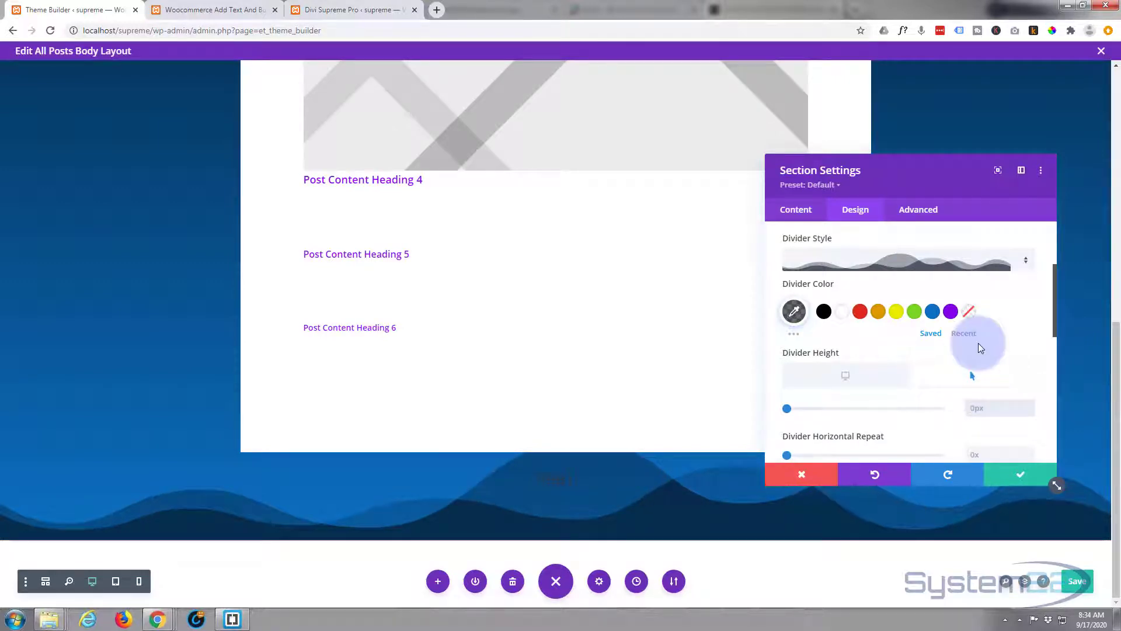
type("100%")
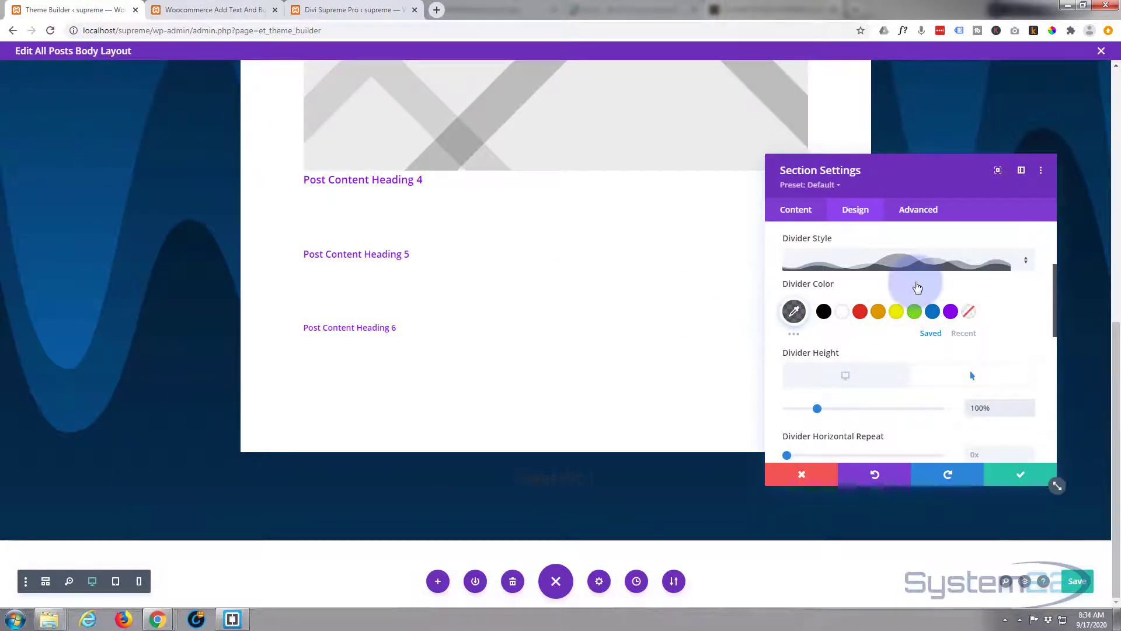
- Set the section's transition duration to 5000 ms
left_click(920, 211)
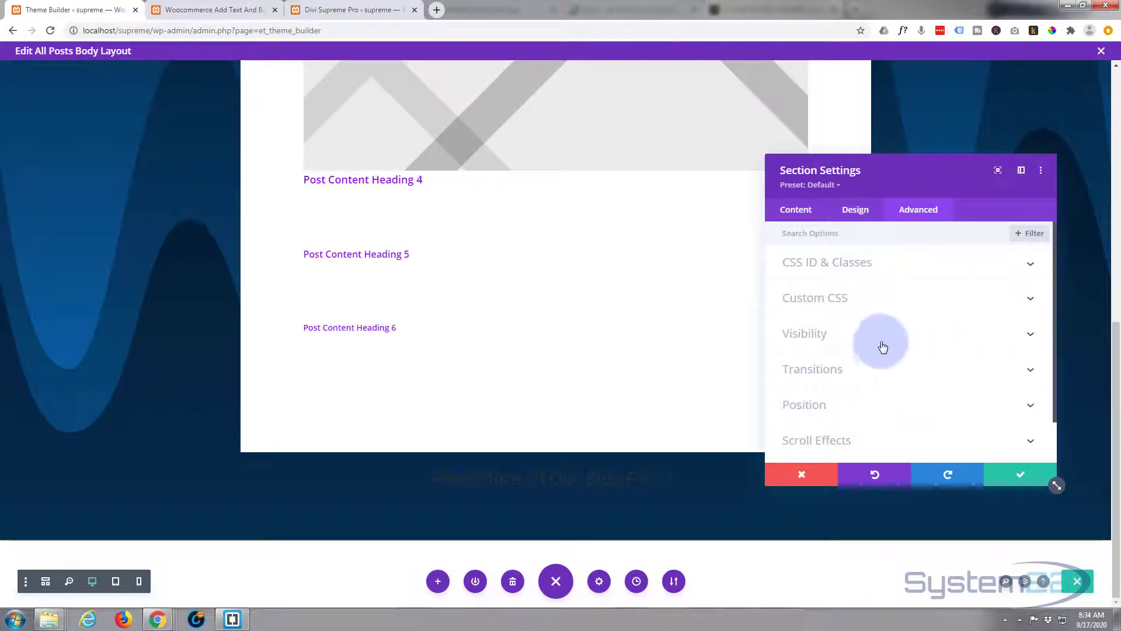
left_click(920, 378)
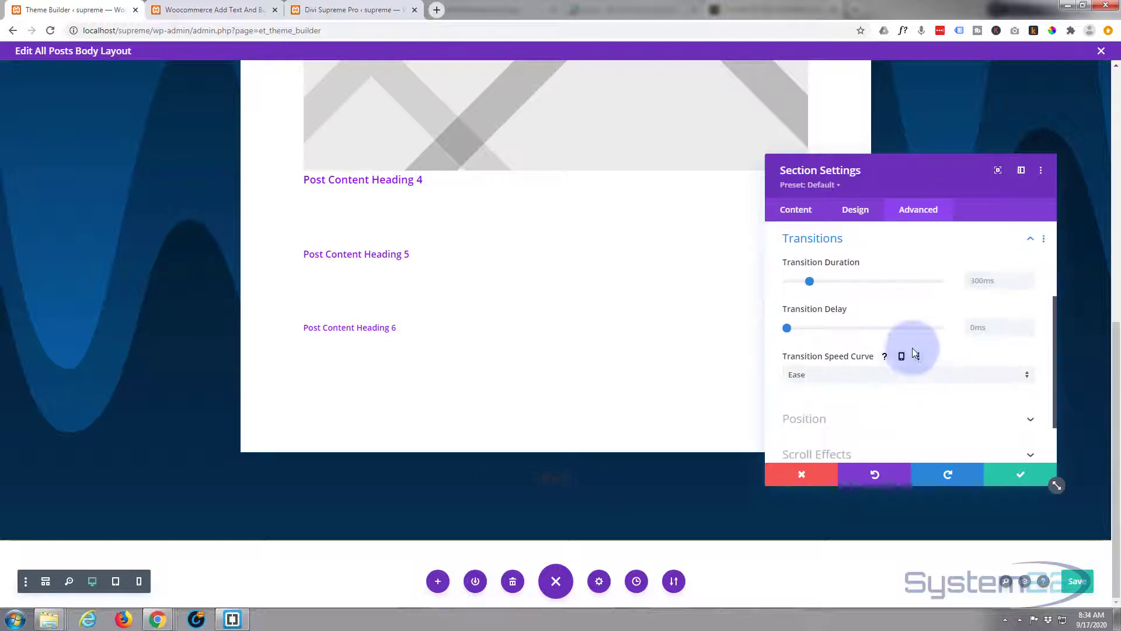
scroll(913, 348, "down", 1)
scroll(911, 348, "up", 1)
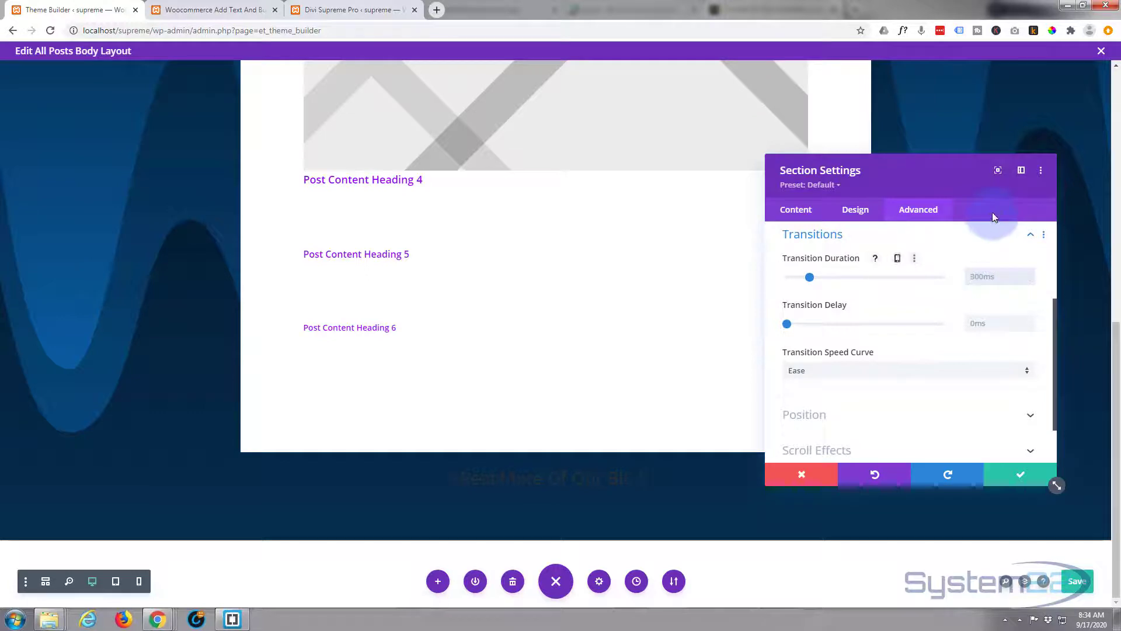
type("5")
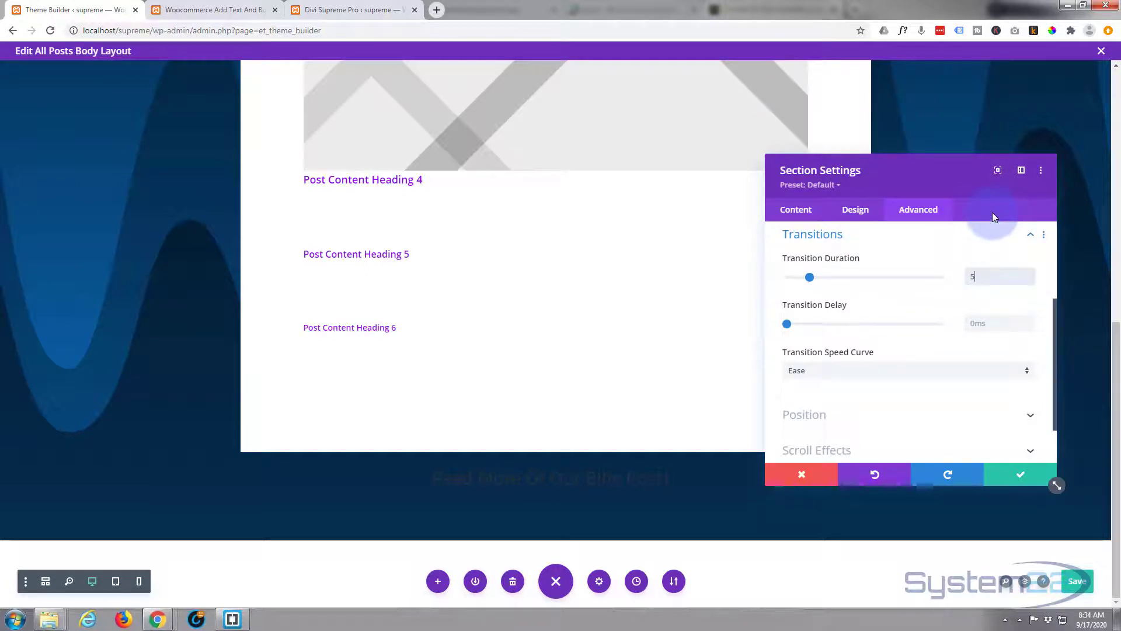
type("000")
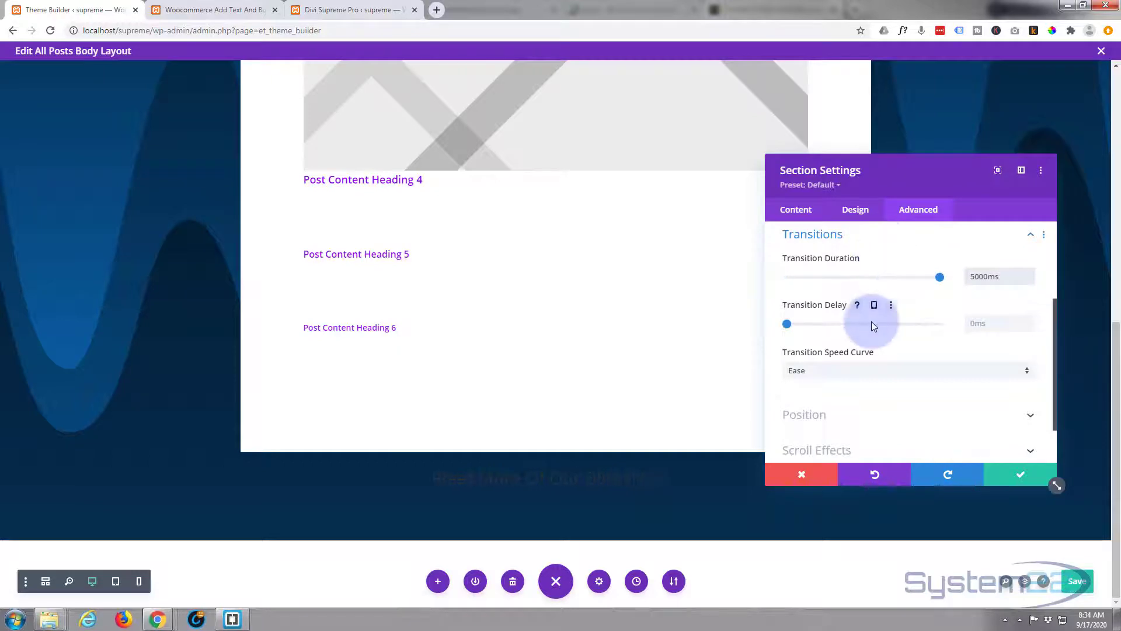
- Set the transition speed curve to Ease-In-Out and apply the section settings
left_click(880, 374)
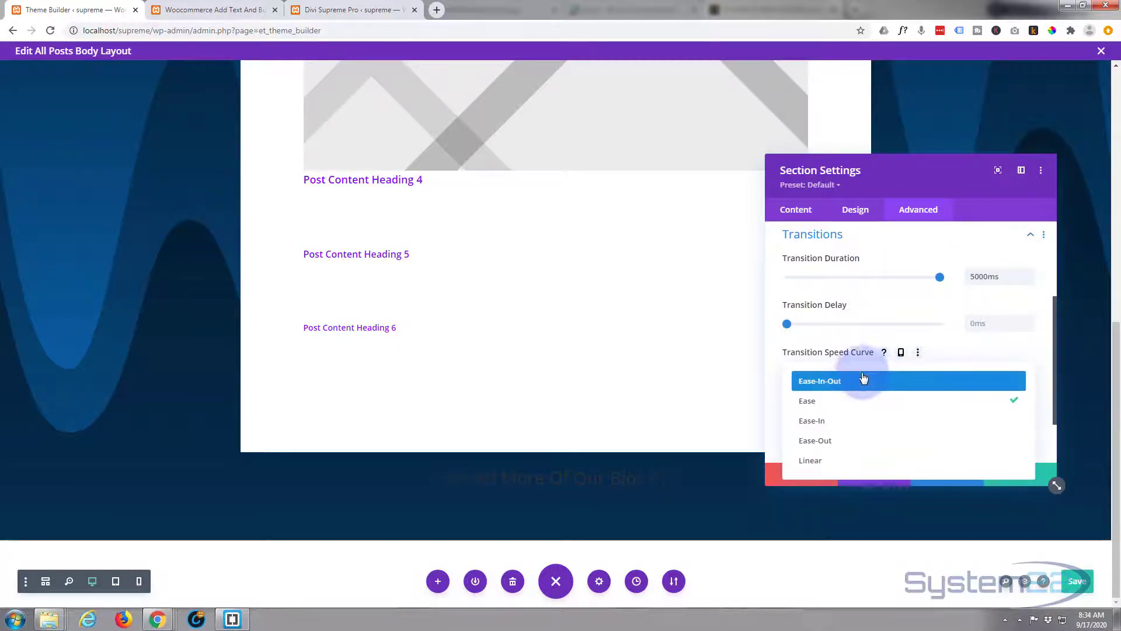
left_click(856, 384)
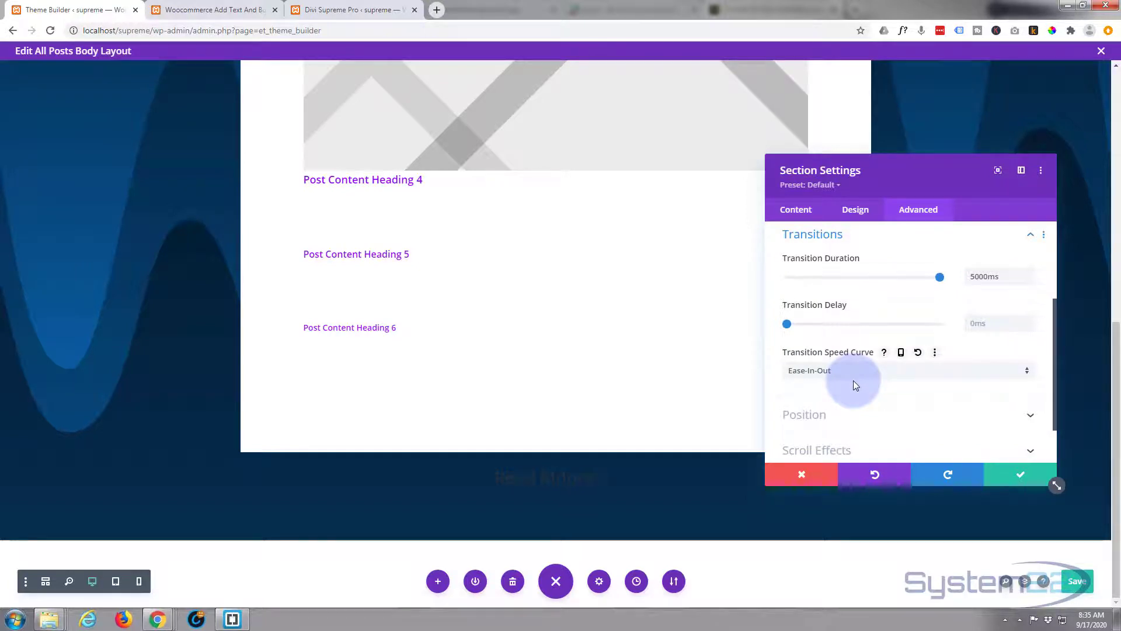
left_click(1021, 477)
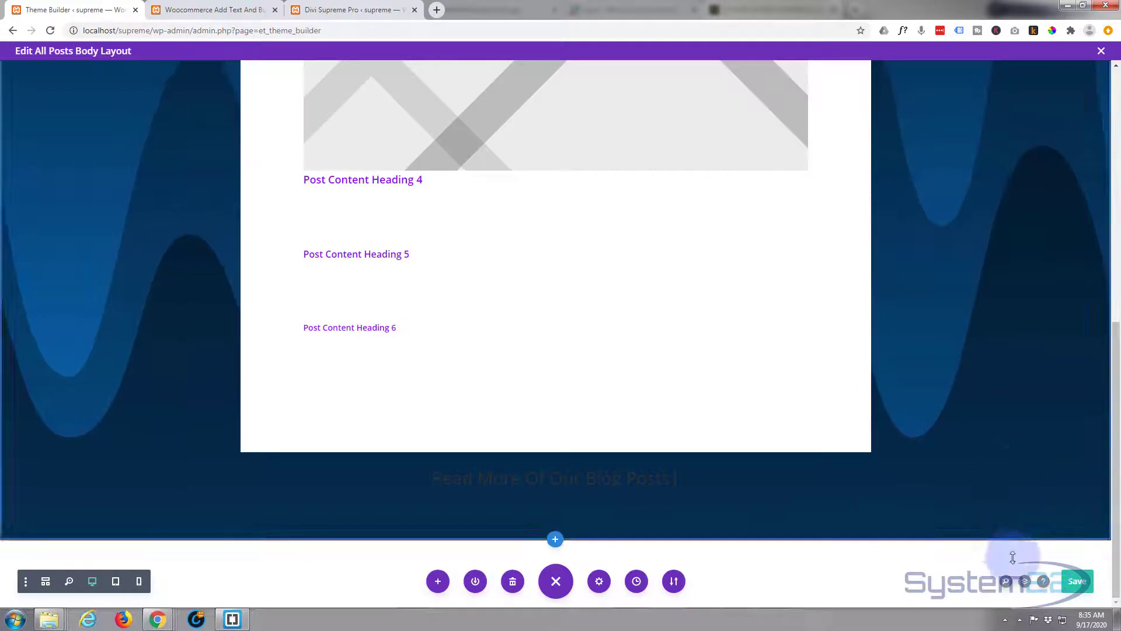
- Save the All Posts body layout, close its editor and save the Theme Builder changes
left_click(1079, 584)
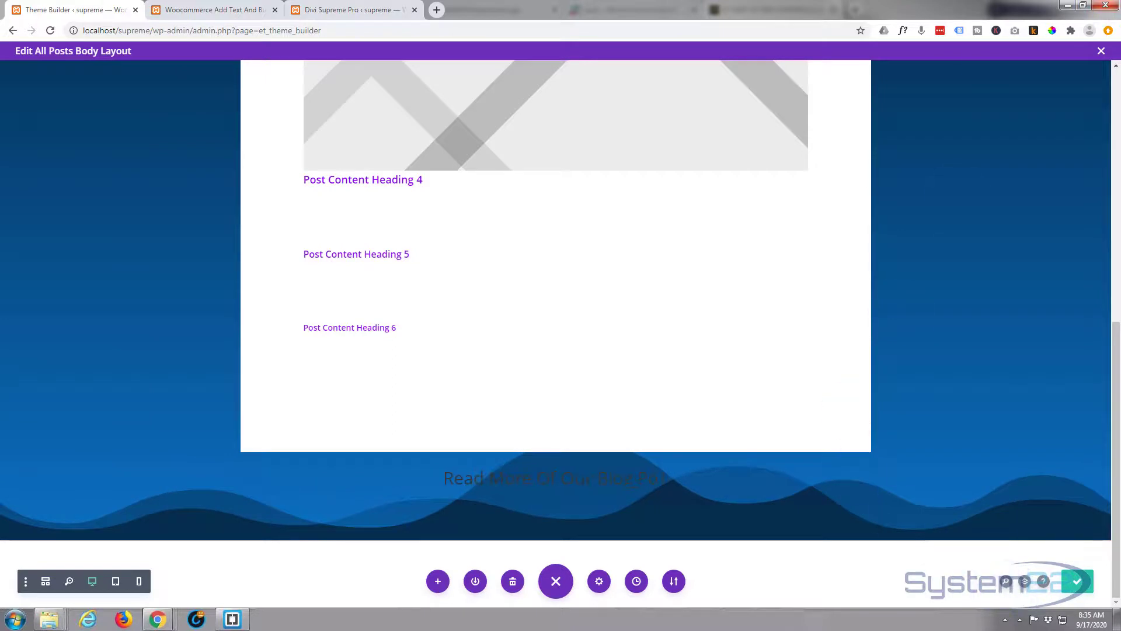
left_click(1101, 52)
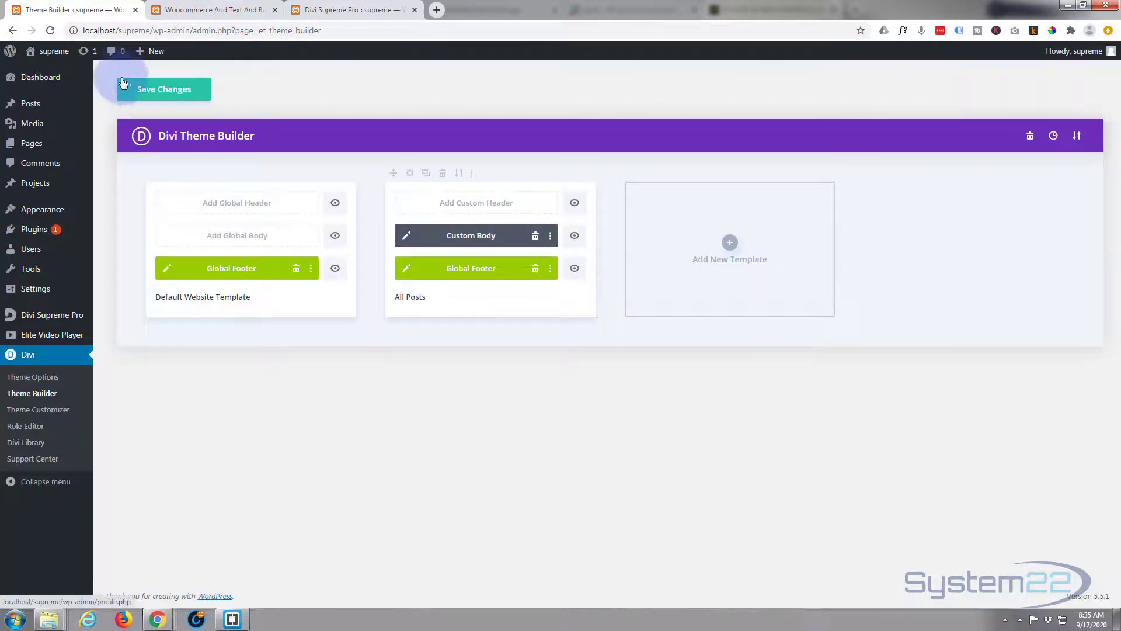
left_click(163, 87)
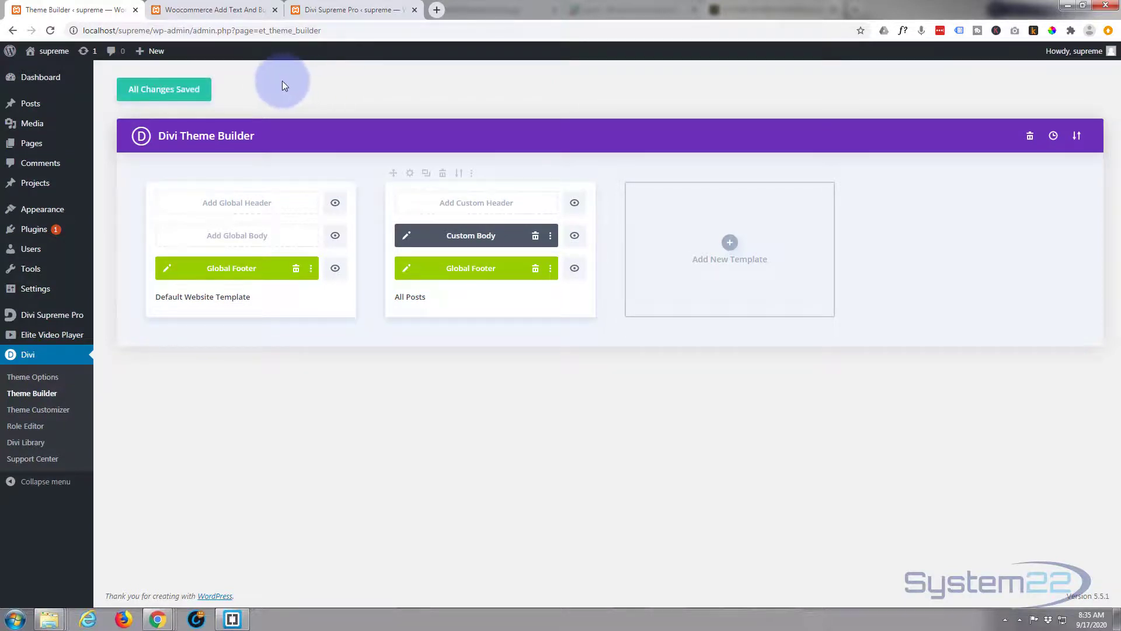
- Reload the Woocommerce Add Text And Button blog post and examine its title, content, gradient background, wave divider and typing heading
left_click(206, 12)
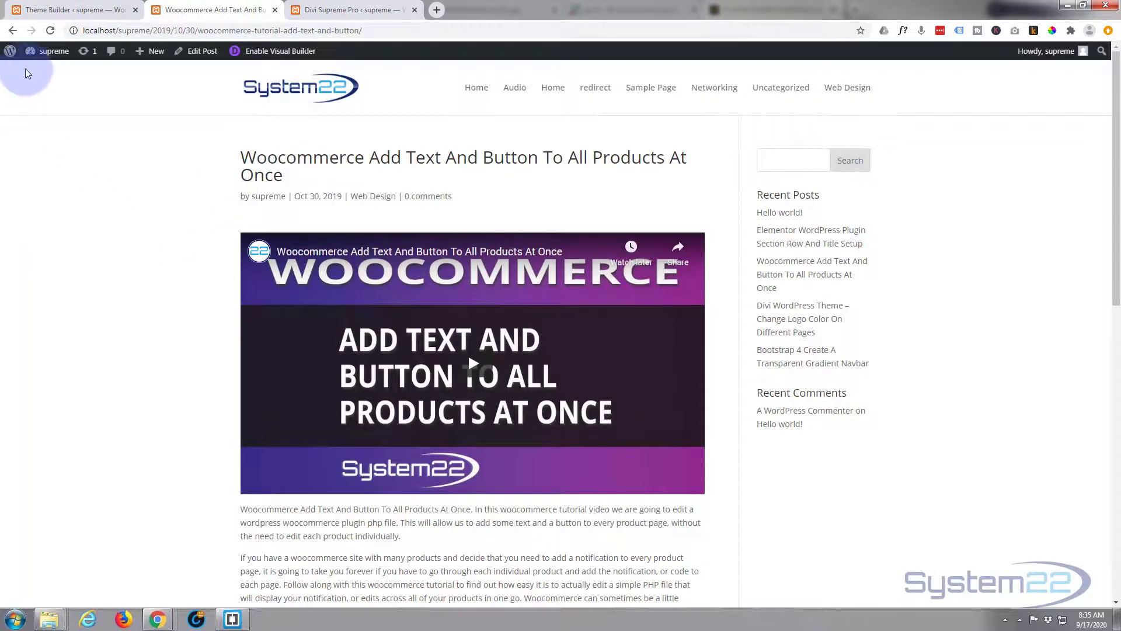
left_click(51, 31)
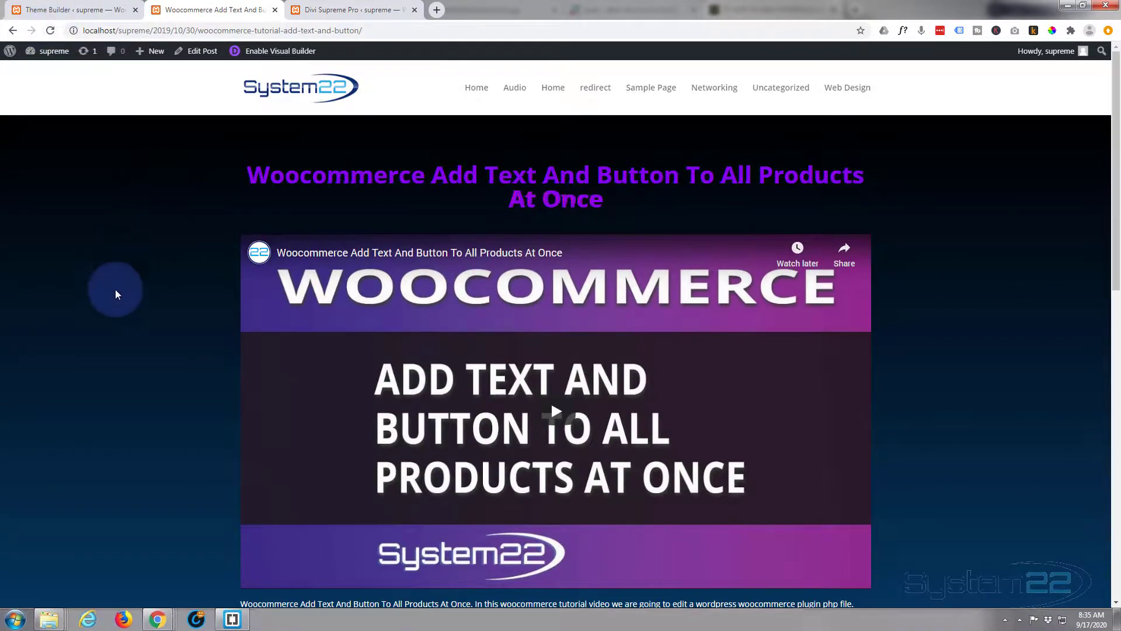
scroll(110, 326, "down", 5)
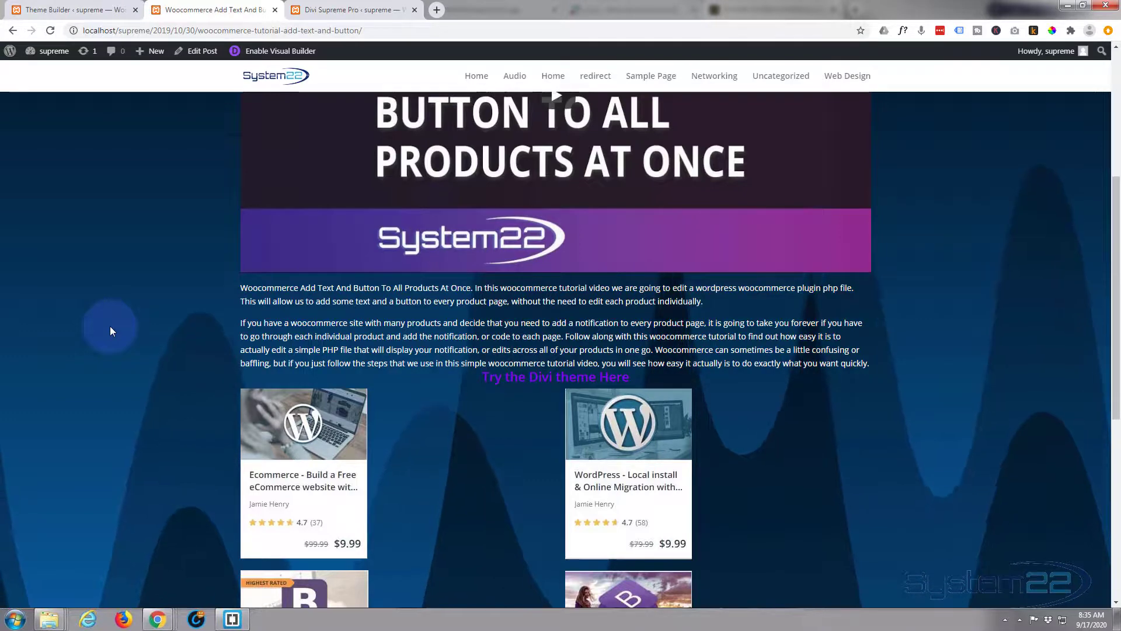
scroll(111, 328, "down", 7)
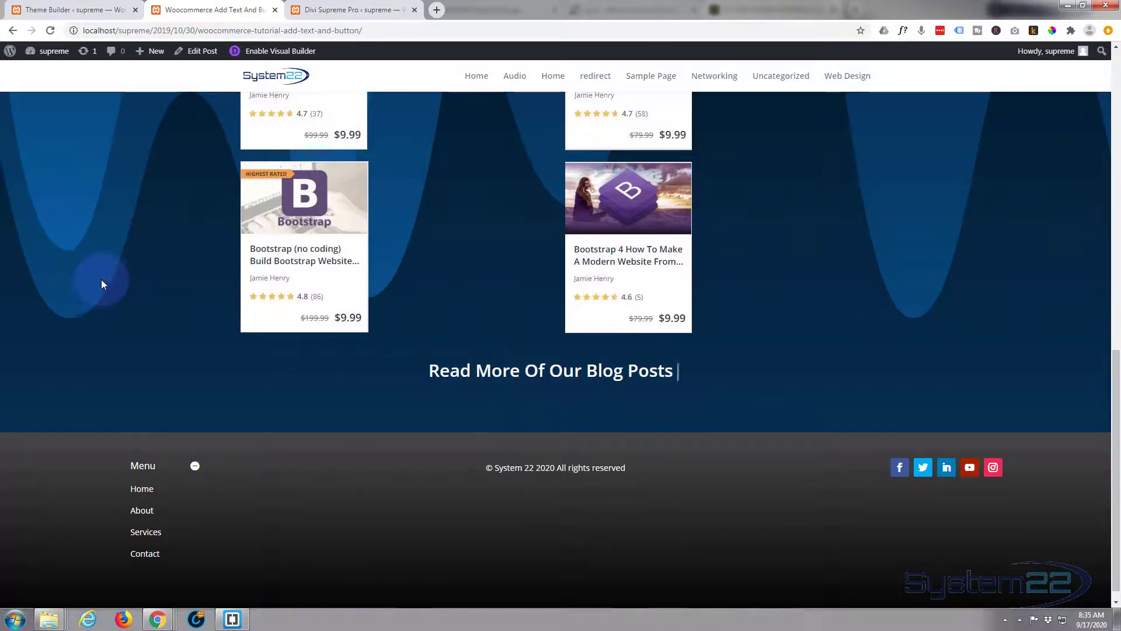
scroll(98, 285, "up", 5)
scroll(97, 289, "up", 7)
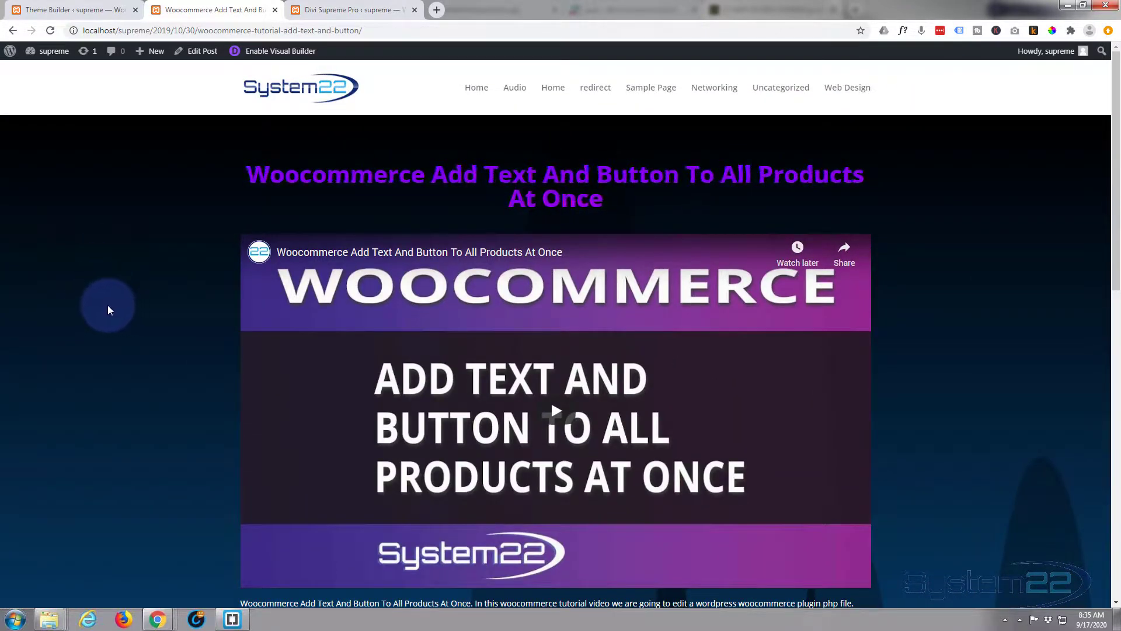
scroll(108, 305, "down", 3)
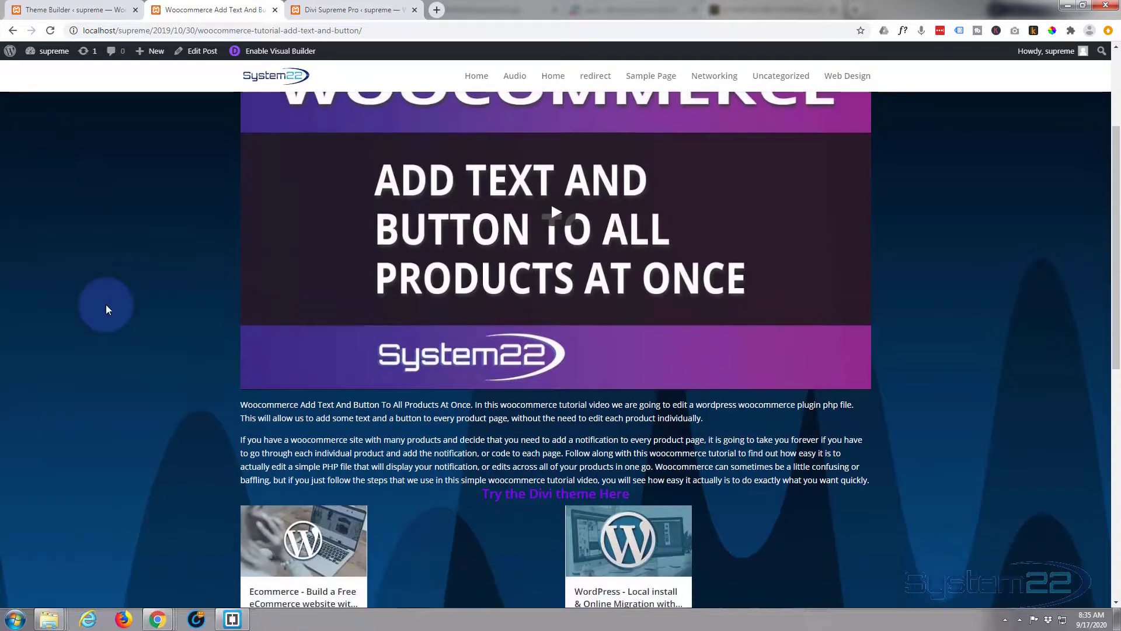
scroll(106, 305, "up", 3)
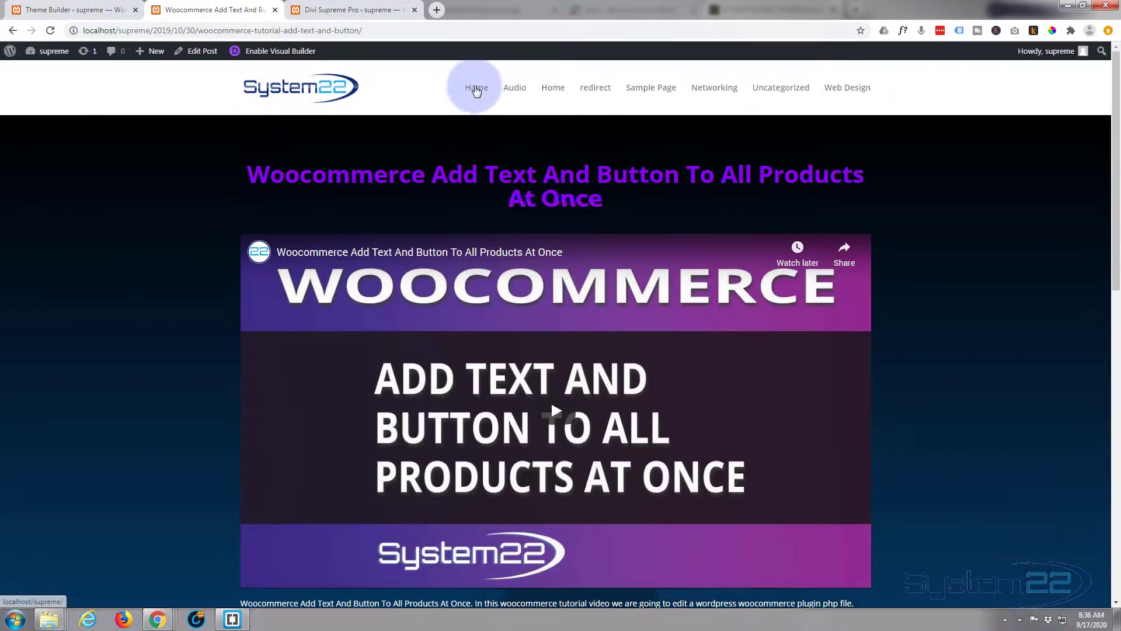
- Go to the website's home page and open the Our Blog list of posts
left_click(476, 88)
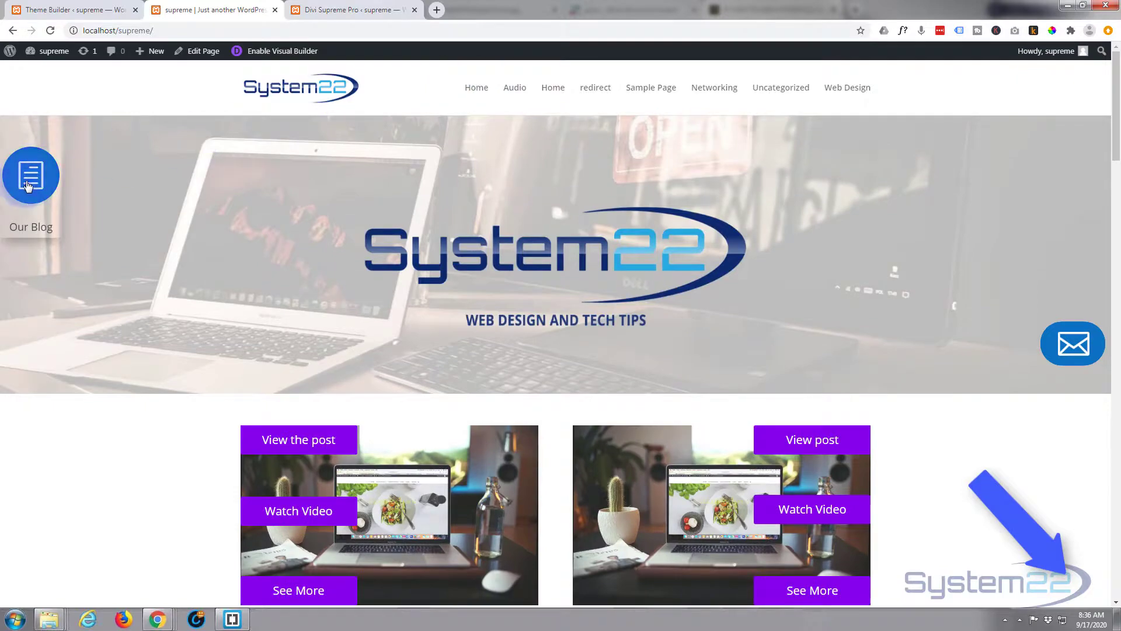
left_click(30, 184)
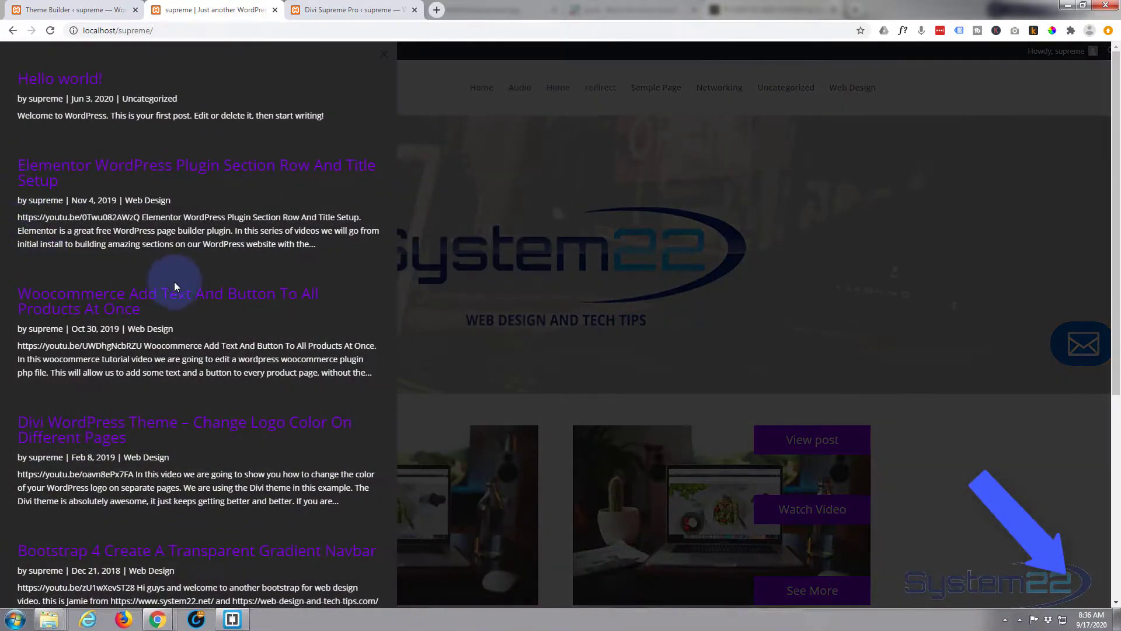